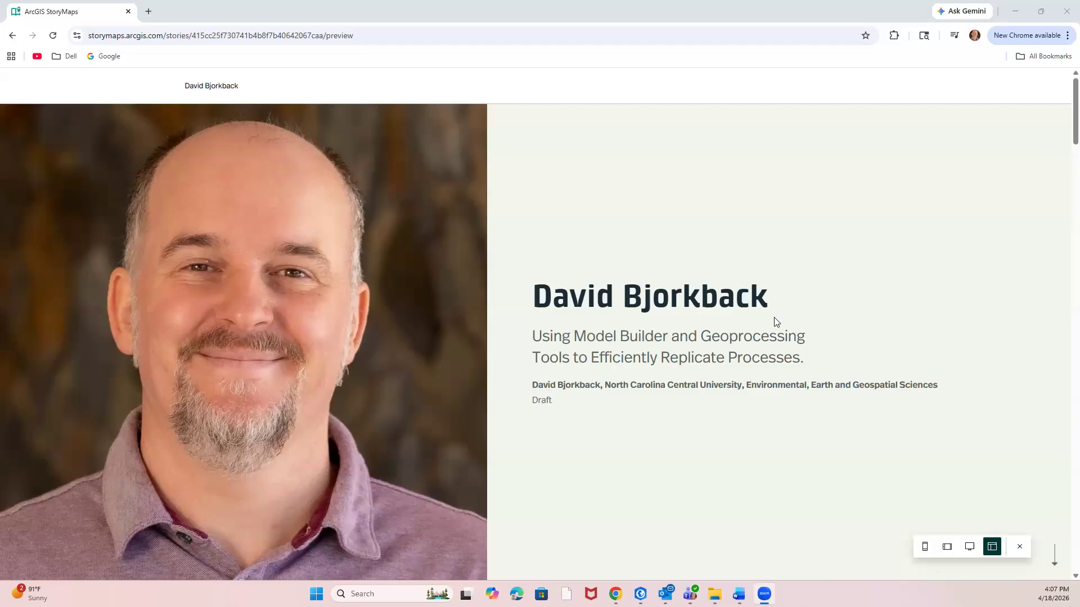
Switch to the NCPublicSchoolsDemographics project in ArcGIS Pro and create a new blank geoprocessing model in ModelBuilder.
mouse_move(641, 594)
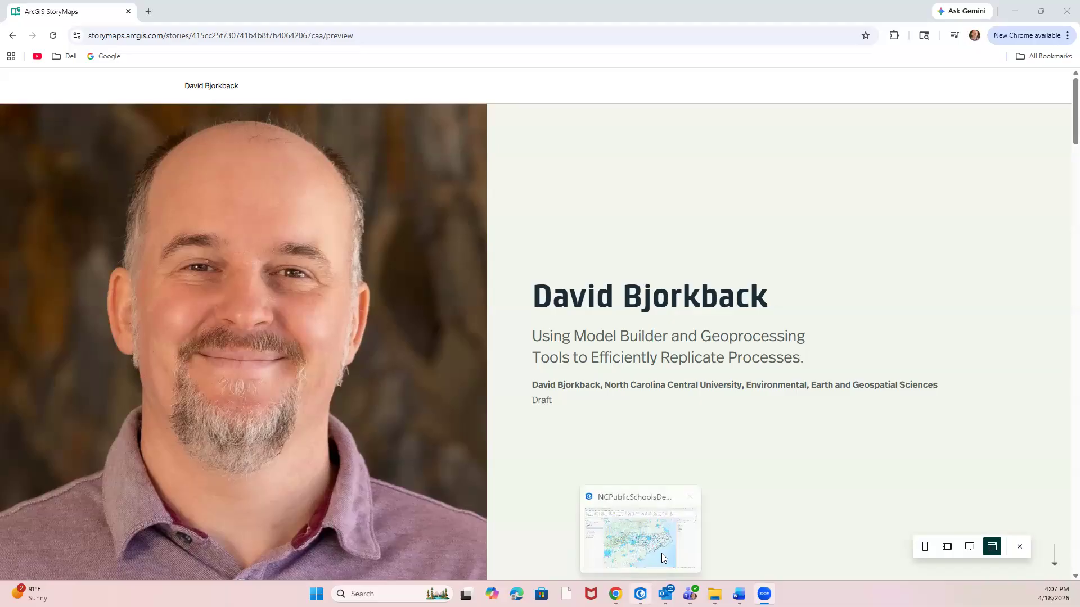
click(661, 554)
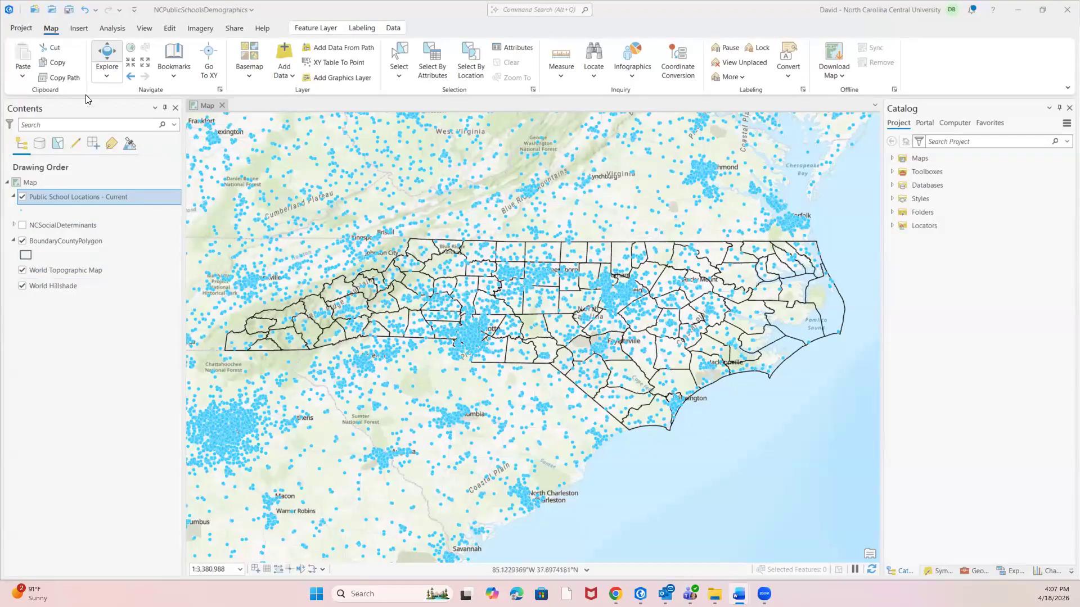
click(112, 29)
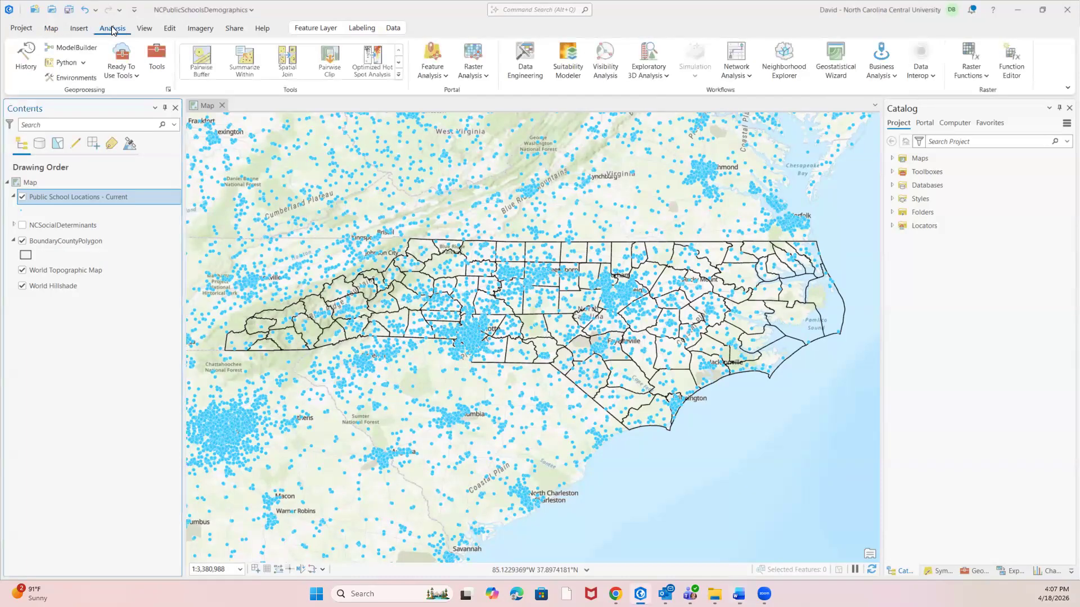
click(73, 49)
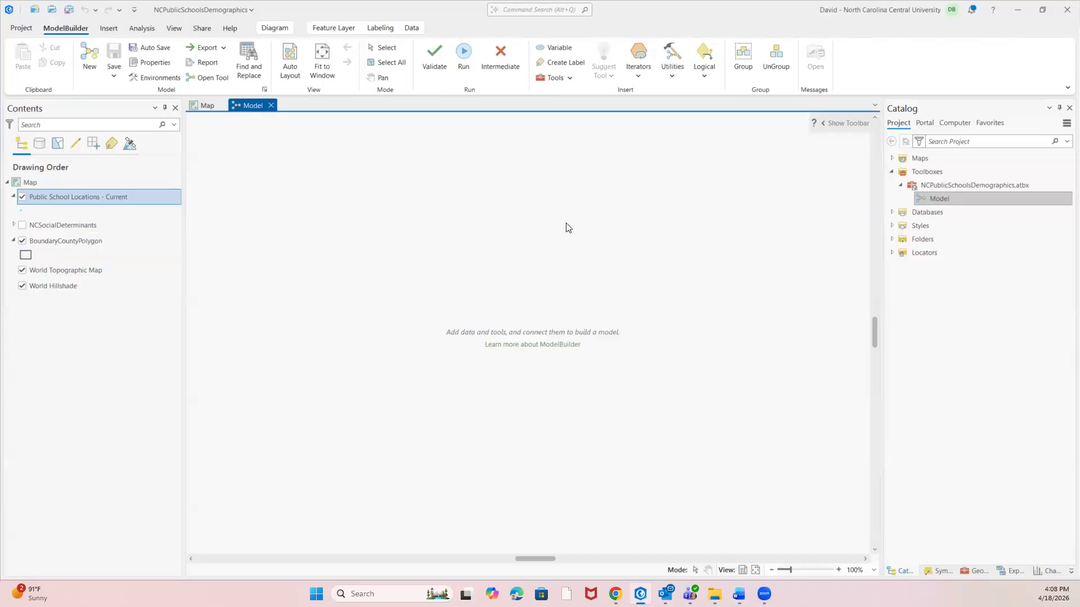
click(202, 104)
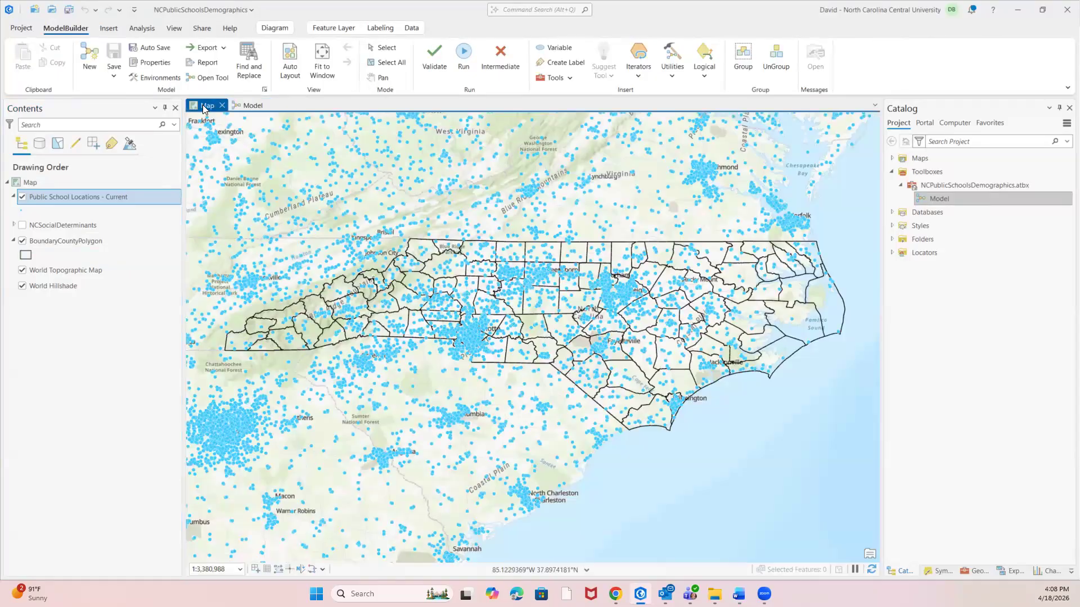
click(245, 105)
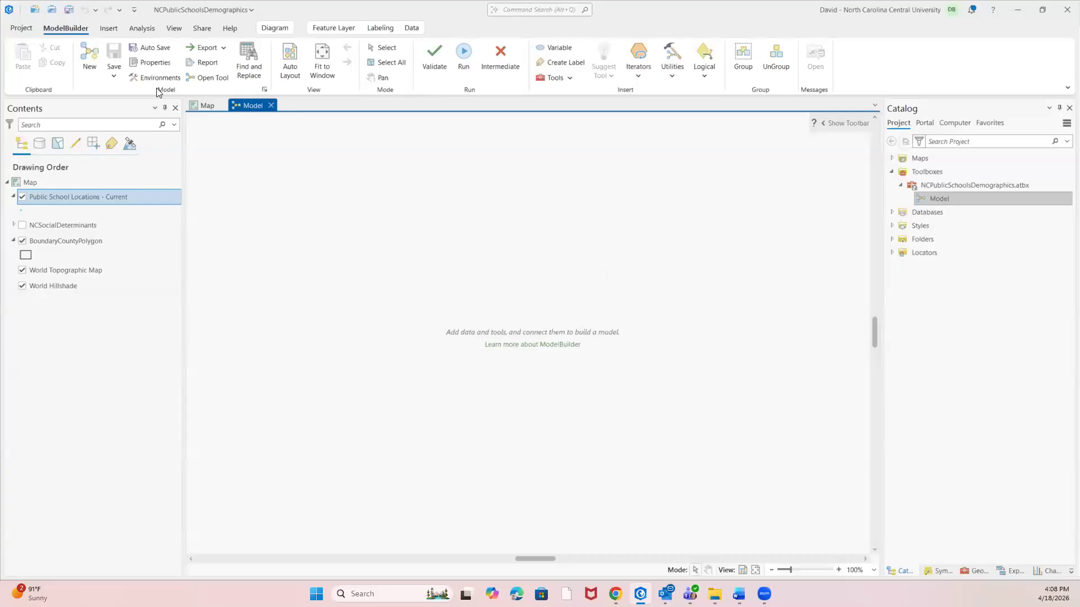
Search the geoprocessing tools for Clip and place the Analysis Tools Clip tool on the model canvas.
click(142, 28)
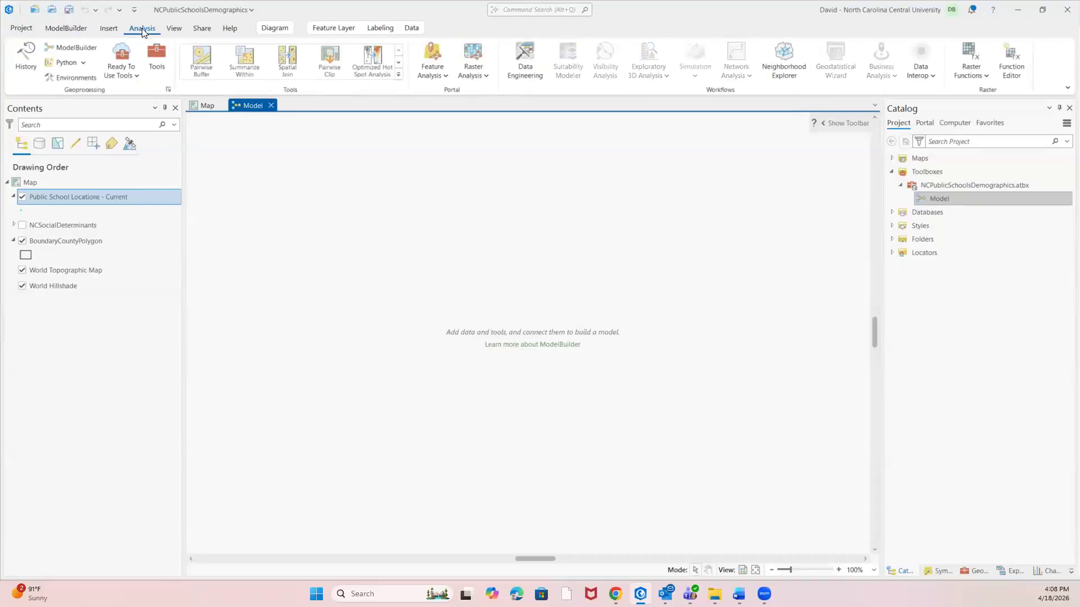
click(157, 56)
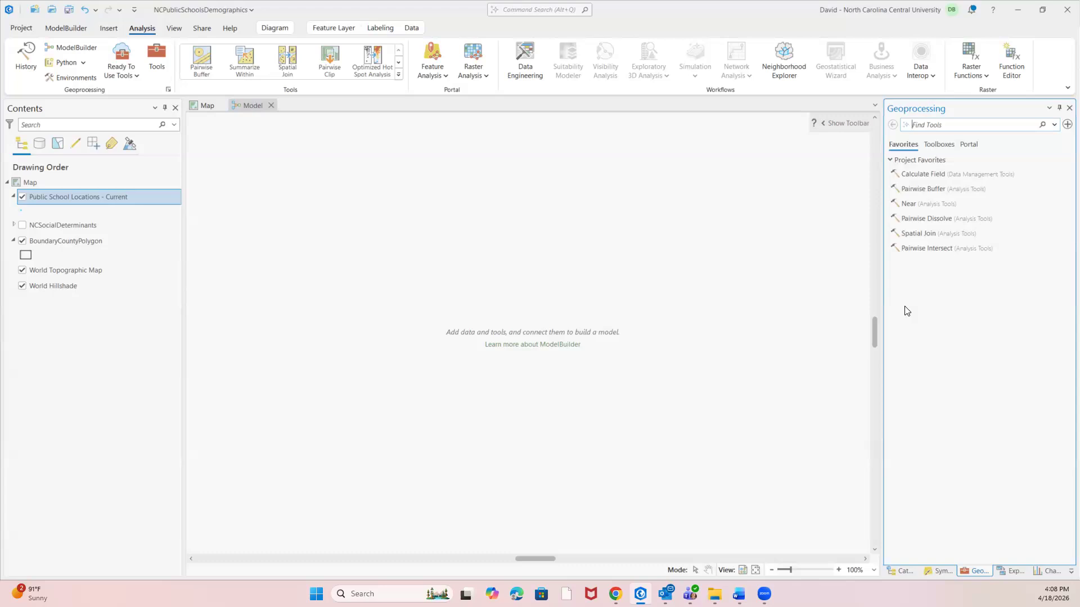
text(Clip)
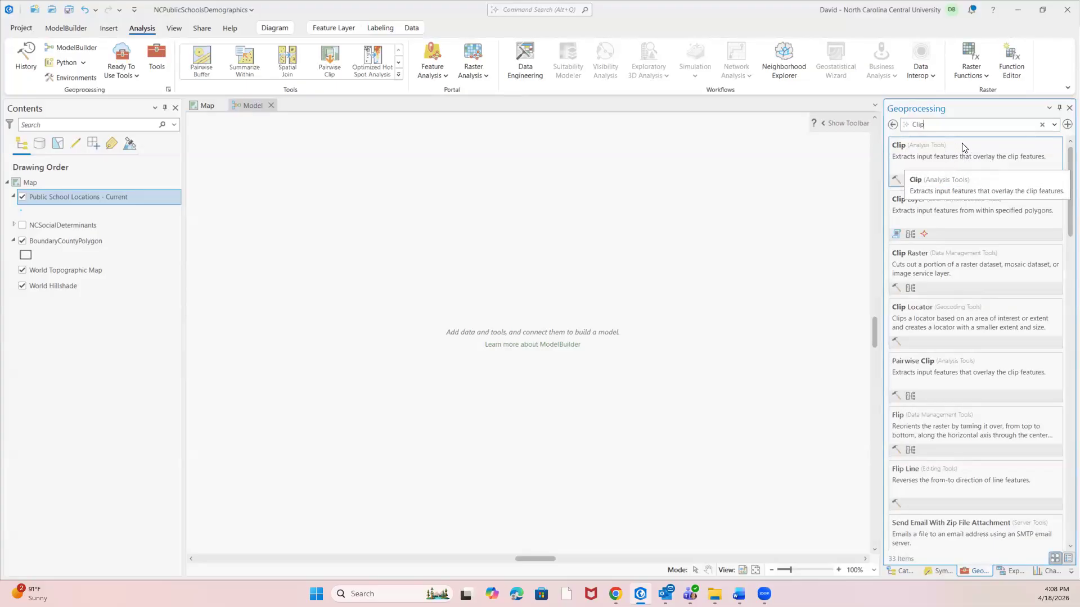
drag(943, 147, 838, 166)
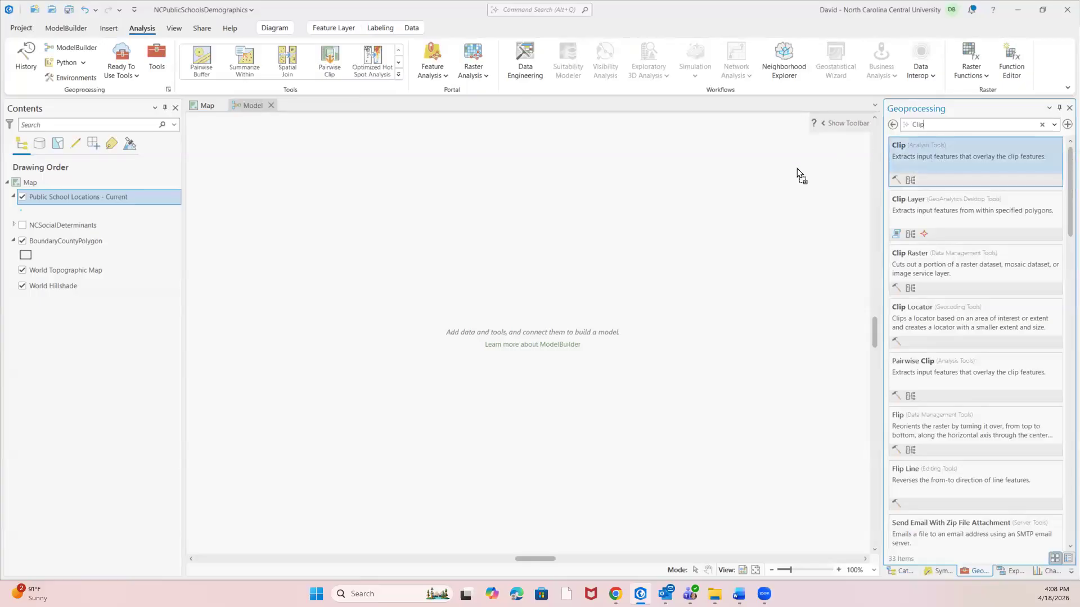
drag(299, 220, 300, 220)
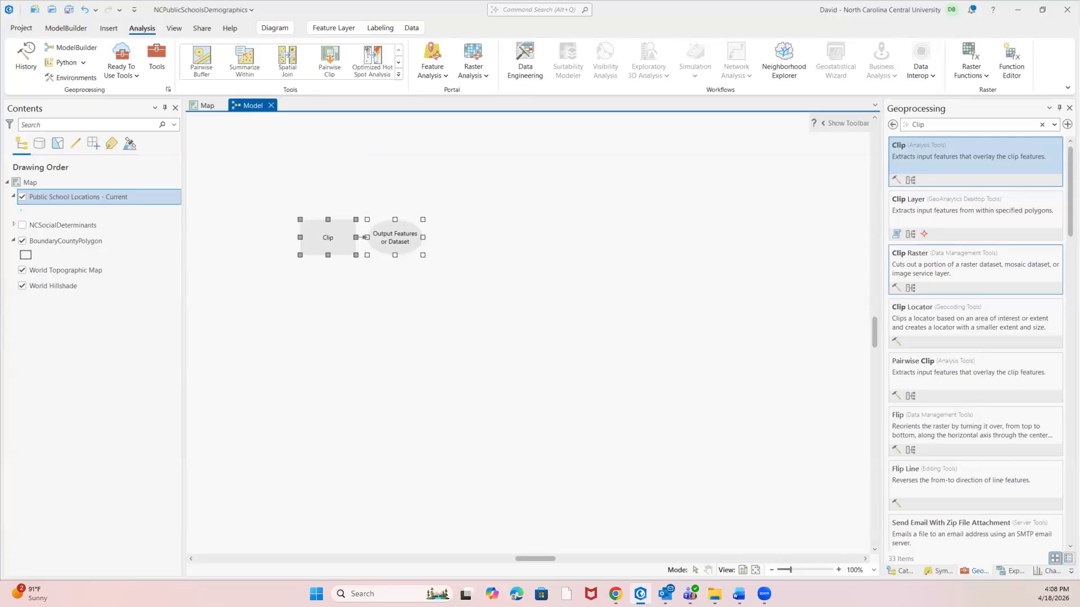
In the Clip tool's parameters, set the input features to Public School Locations - Current and the clip features to BoundaryCountyPolygon.
right_click(326, 237)
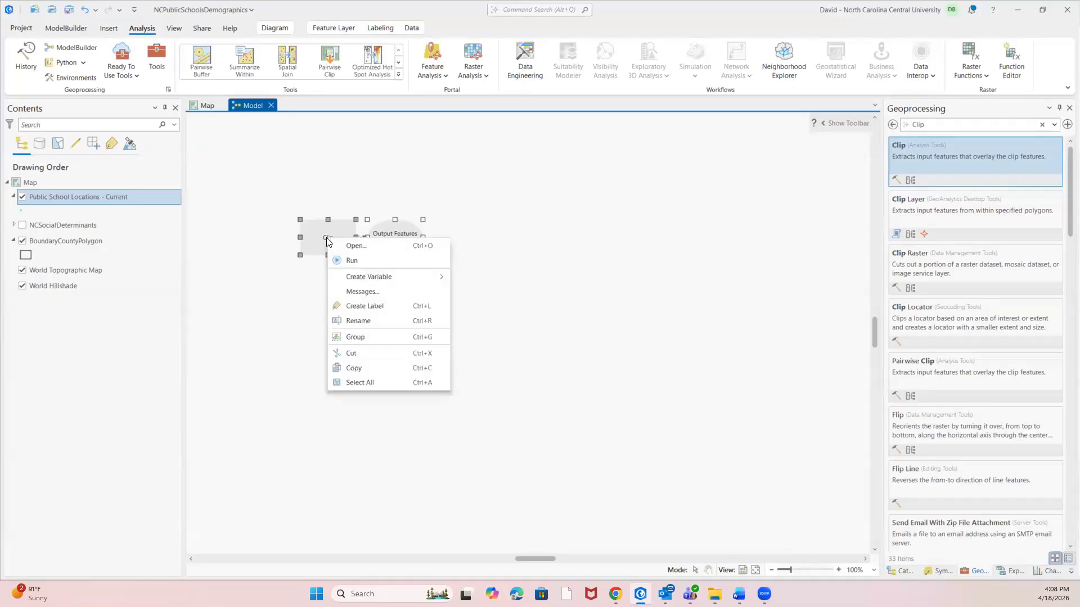
click(352, 246)
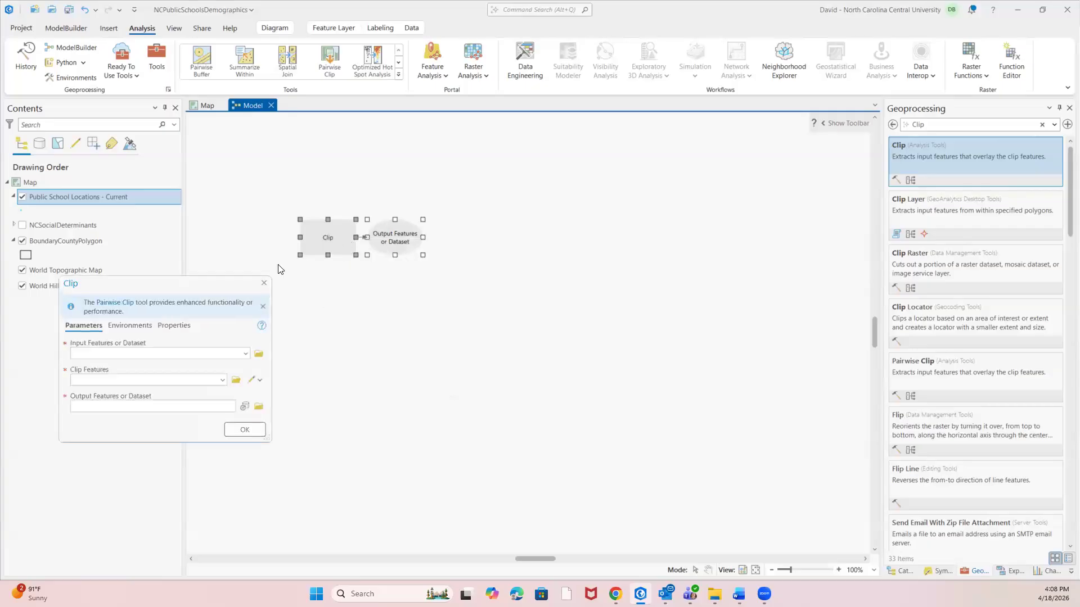
drag(213, 289, 678, 152)
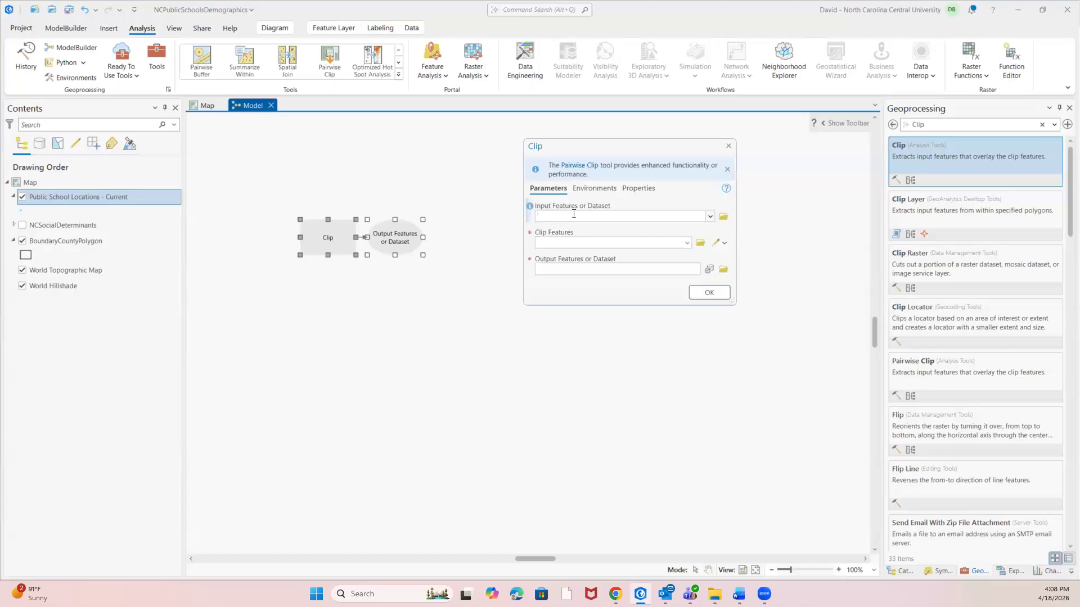
click(709, 217)
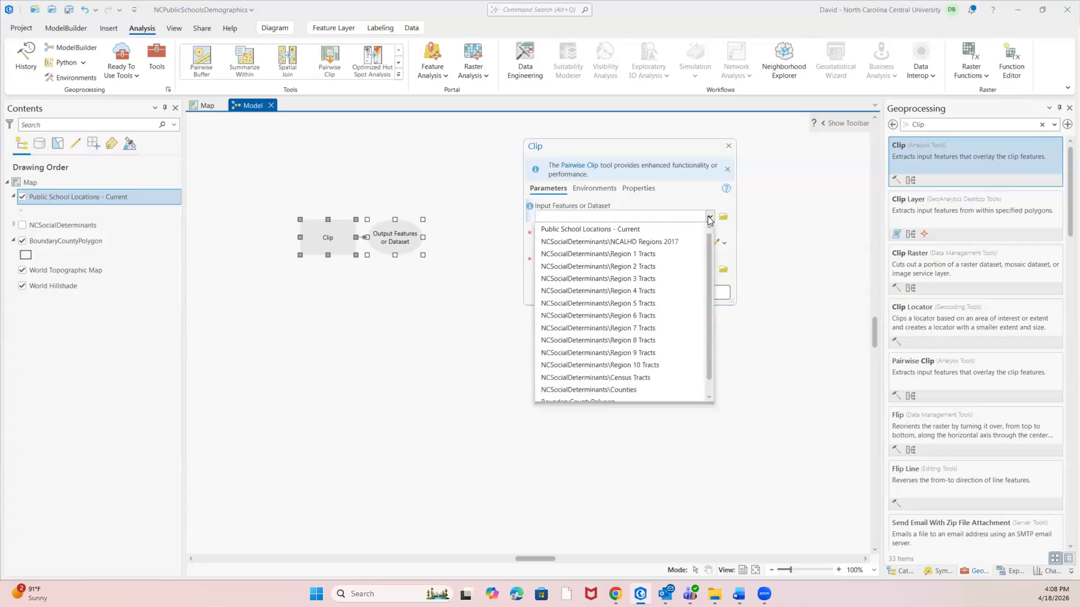
click(589, 230)
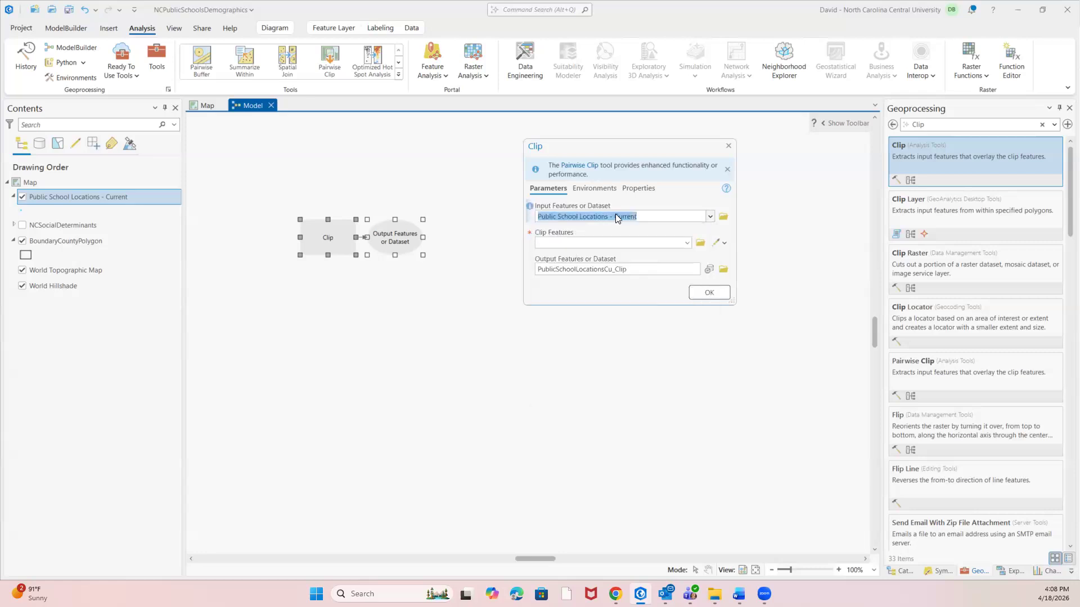
click(687, 243)
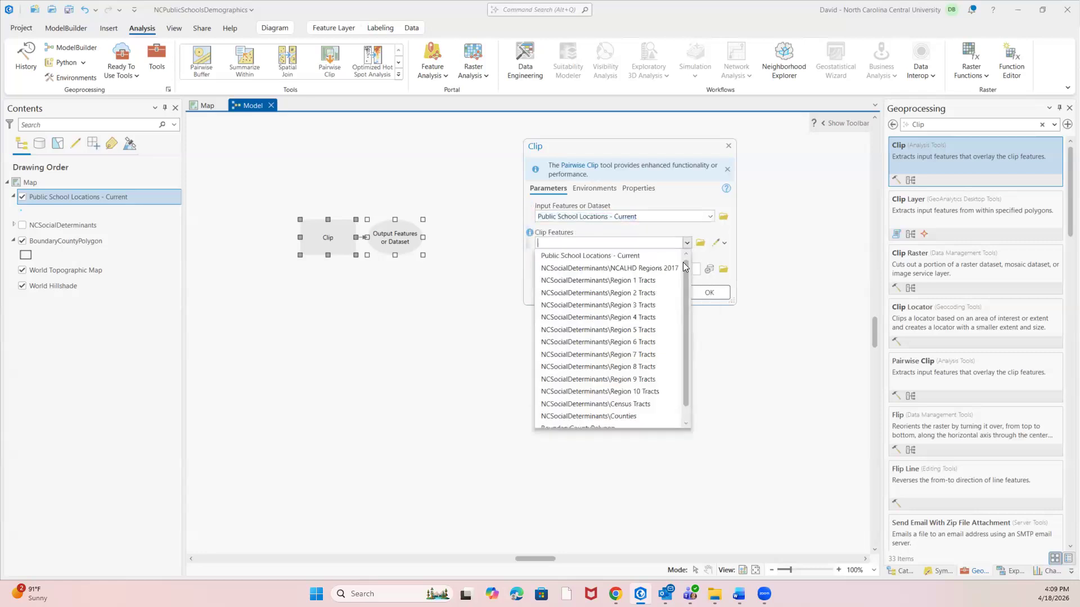
click(686, 366)
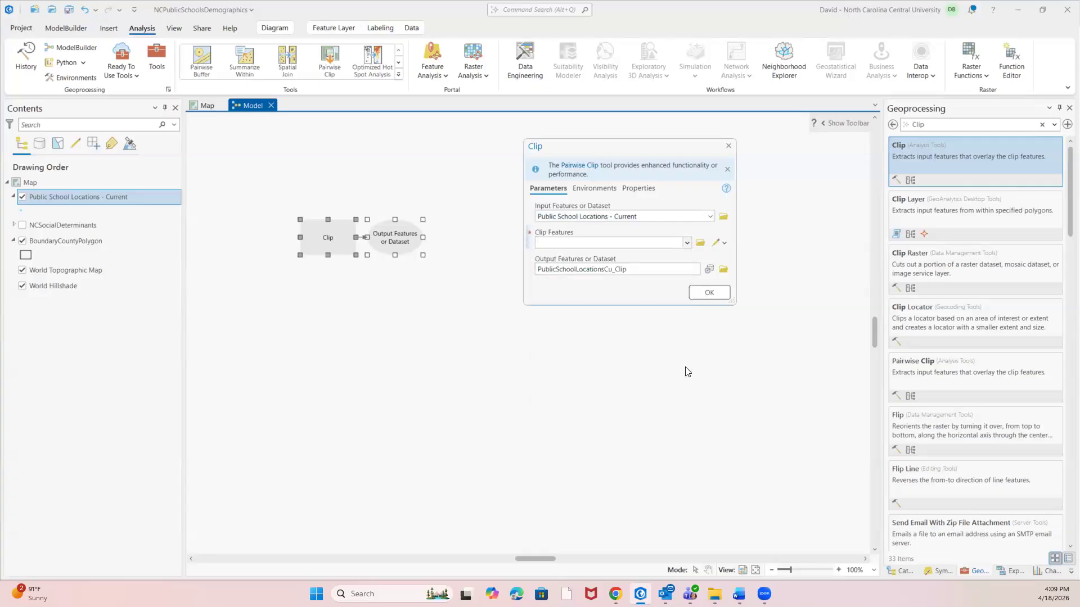
click(688, 244)
drag(686, 291, 679, 358)
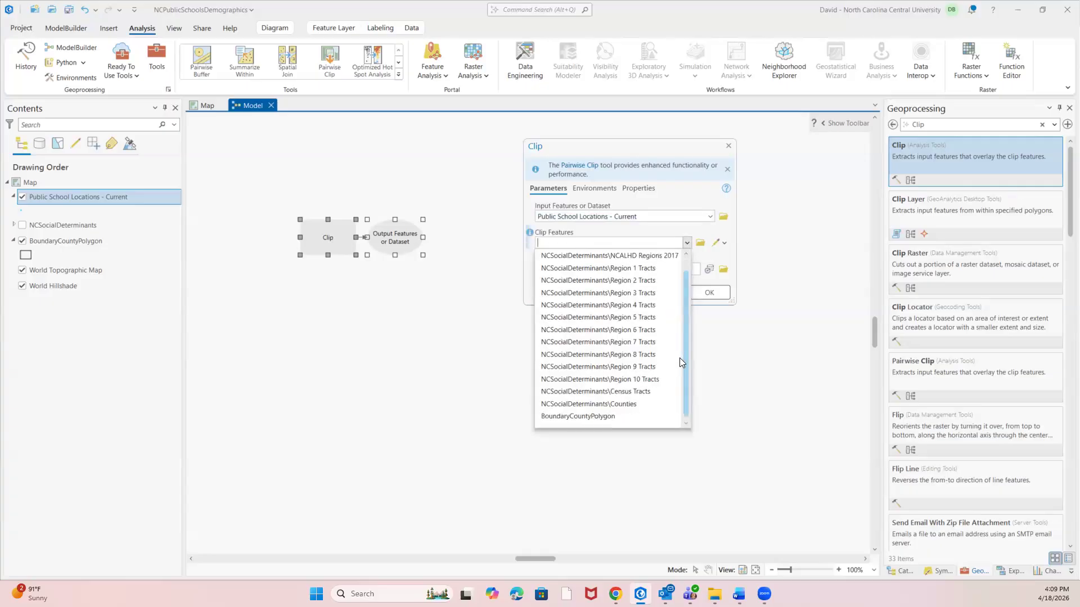
click(560, 418)
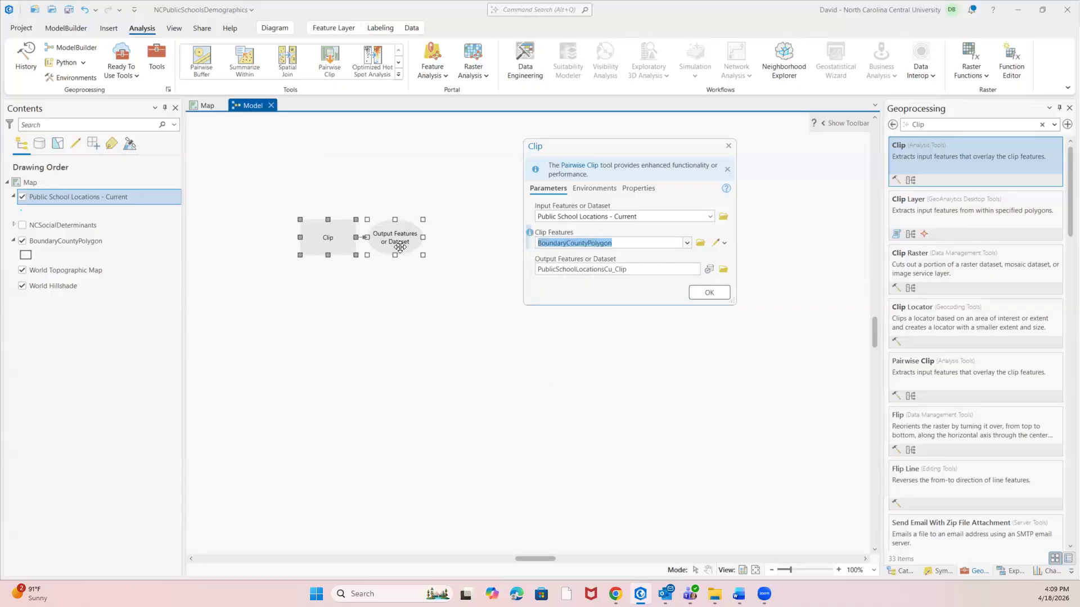
Rename the Clip tool's output dataset to PublicSchoolLocations_NC within the project geodatabase.
click(635, 270)
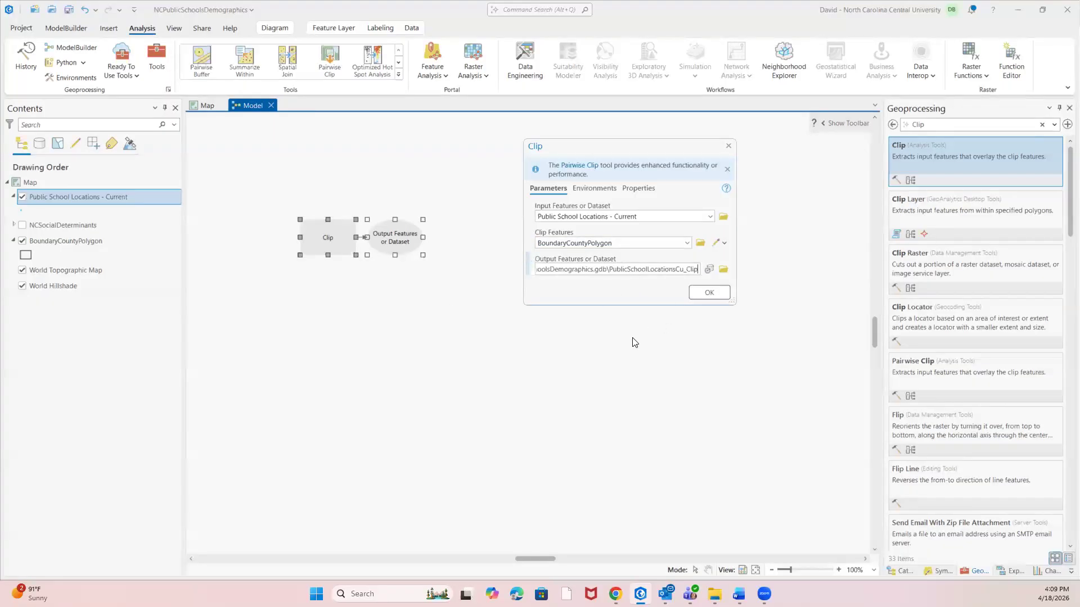
key(BackSpace)
key(BackSpace)
key(BackSpace)
key(BackSpace)
key(BackSpace)
key(BackSpace)
key(BackSpace)
key(BackSpace)
text(s_NC)
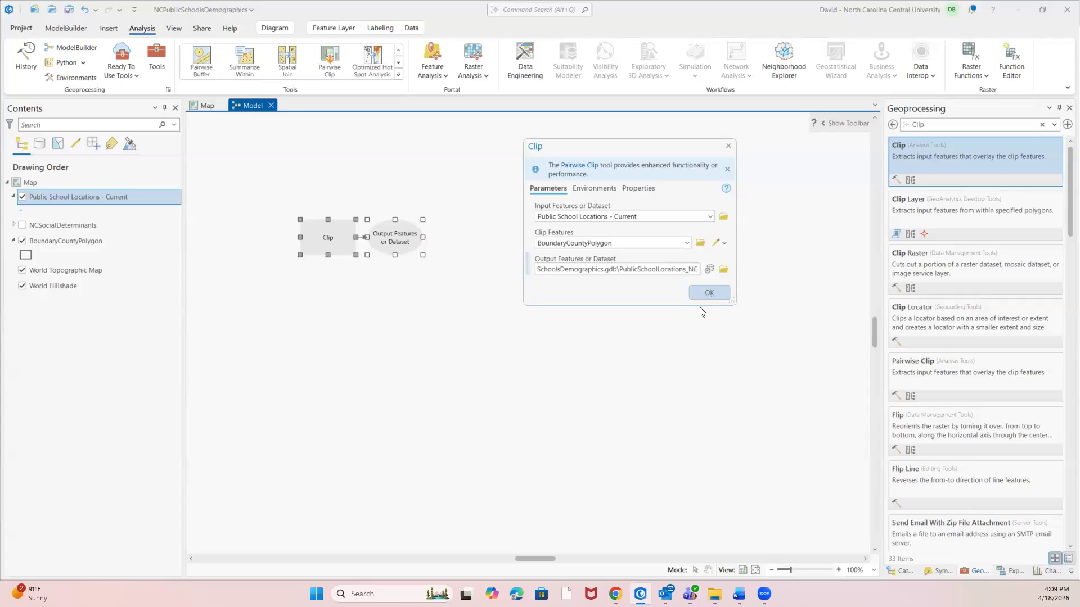
Set the Clip tool's output coordinate system to Current Map and its processing extent to the current display extent, and accept the settings.
click(595, 188)
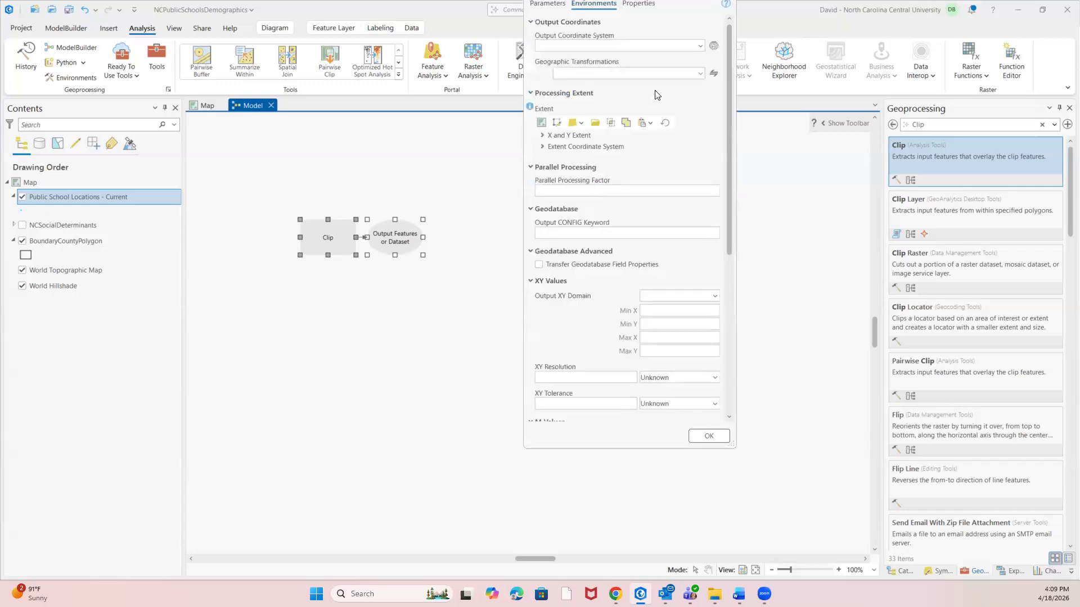
click(700, 46)
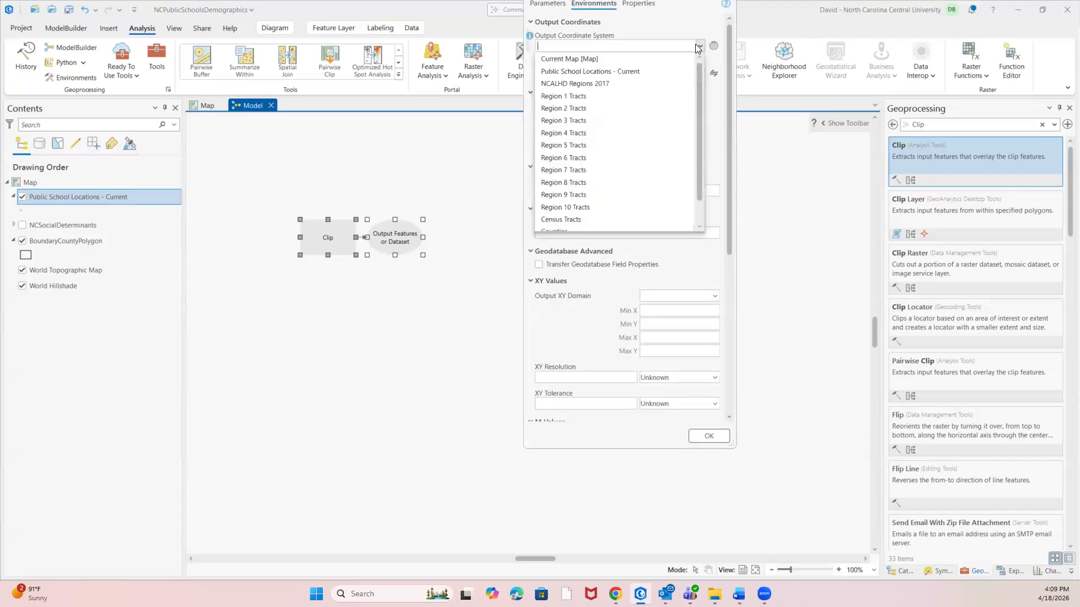
click(572, 60)
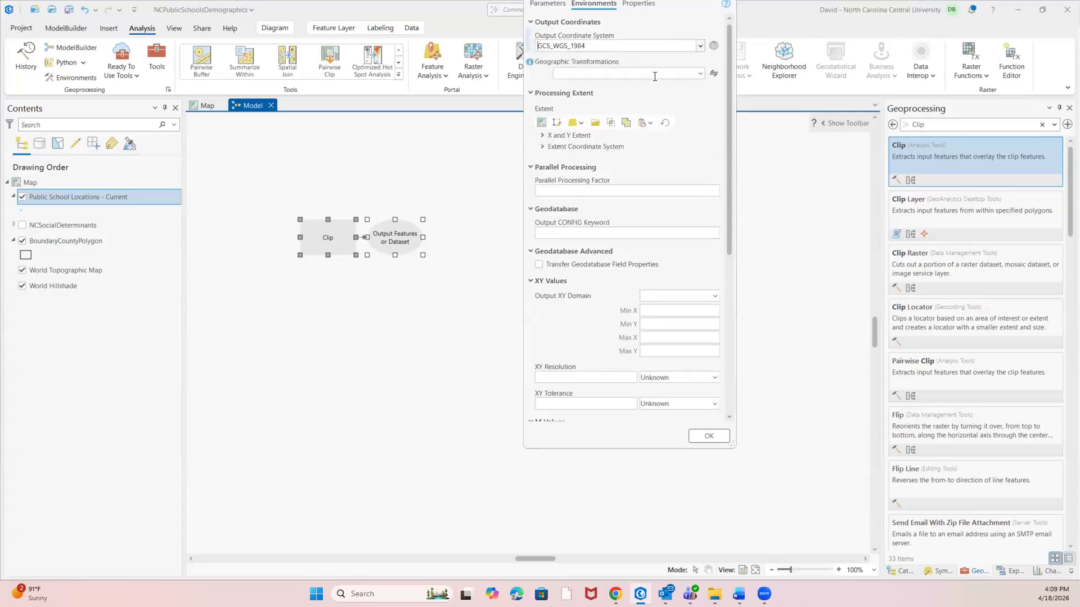
click(542, 135)
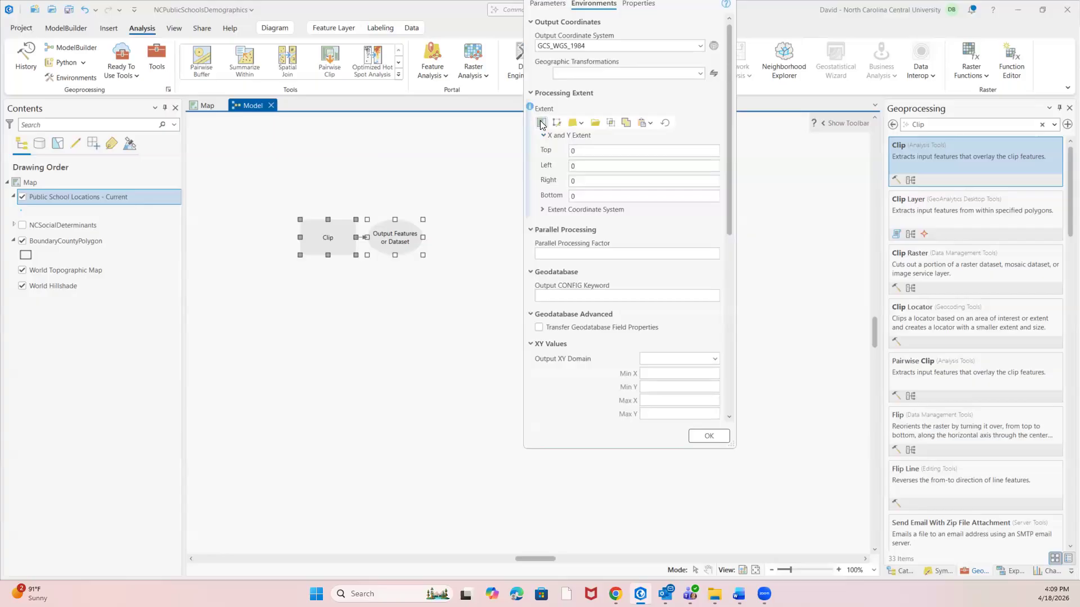
click(539, 123)
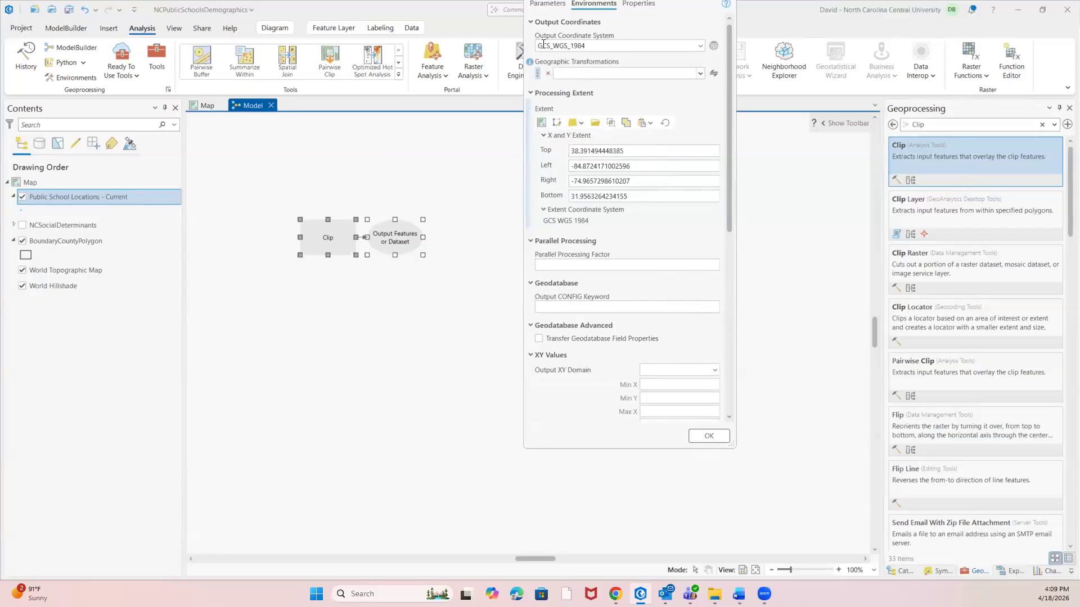
click(708, 437)
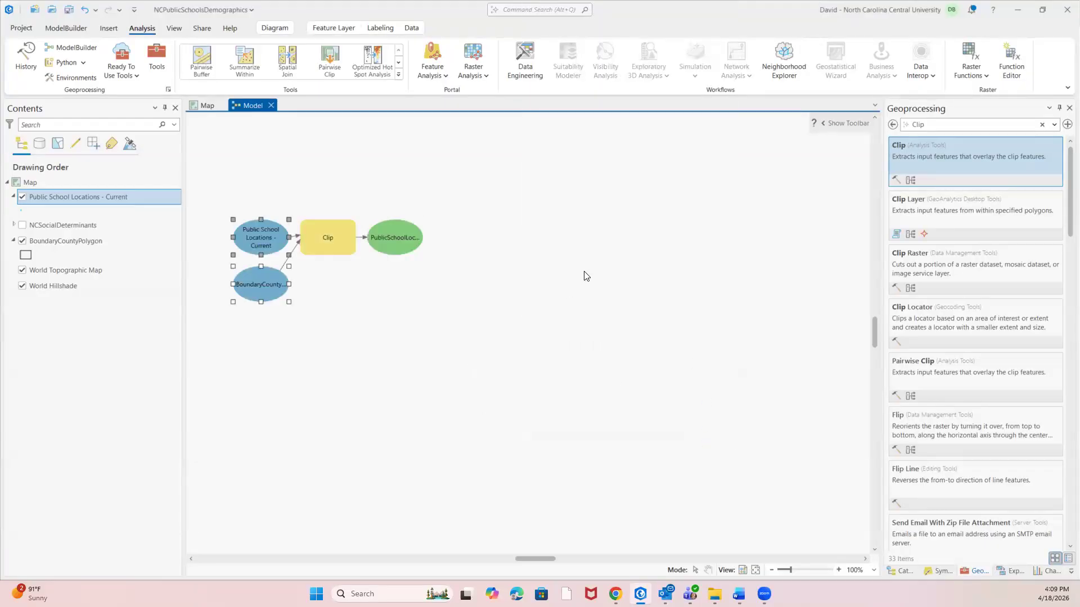
Spread the two input variables apart, with Public School Locations - Current above and BoundaryCountyPolygon below the Clip tool's left side.
drag(253, 235, 243, 200)
click(255, 227)
click(259, 273)
drag(259, 273, 240, 279)
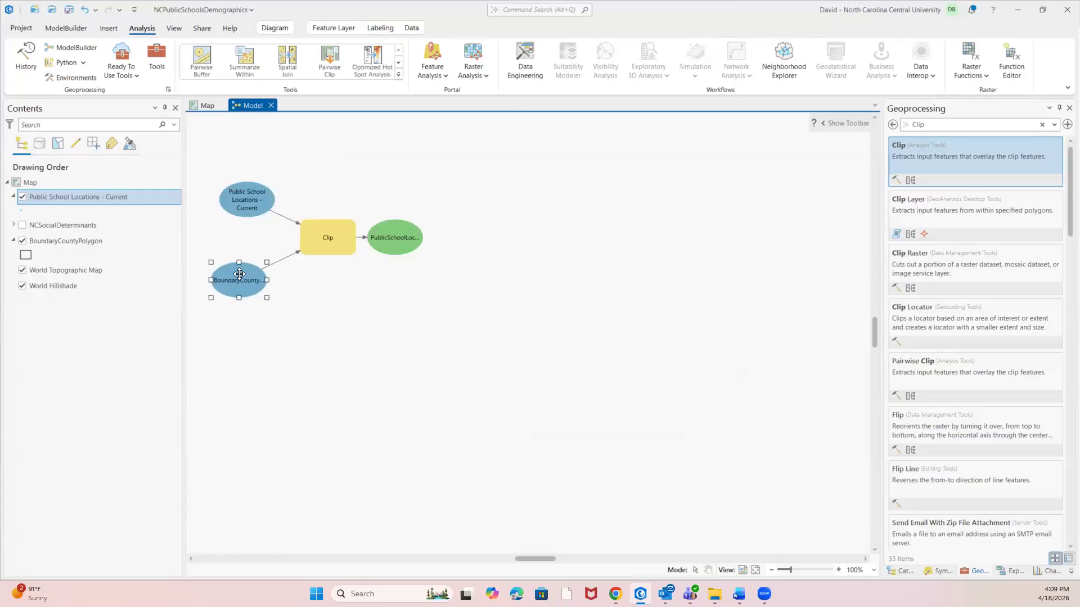
Review the Clip parameters and enlarge the BoundaryCountyPolygon, PublicSchoolLocations_NC and Public School Locations - Current ovals to fit their names.
right_click(323, 238)
click(340, 247)
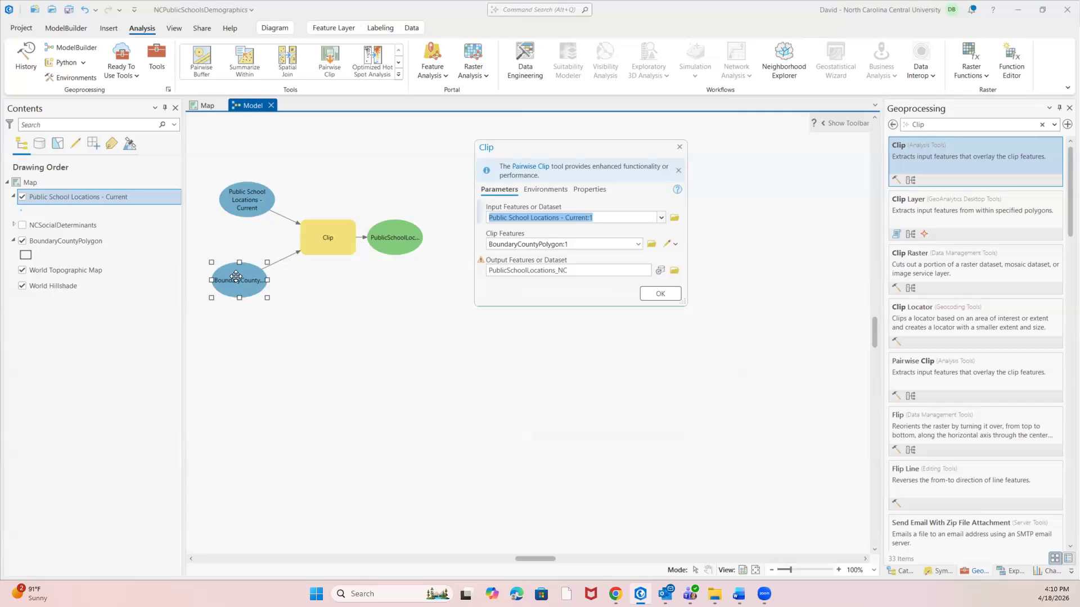
drag(267, 280, 305, 279)
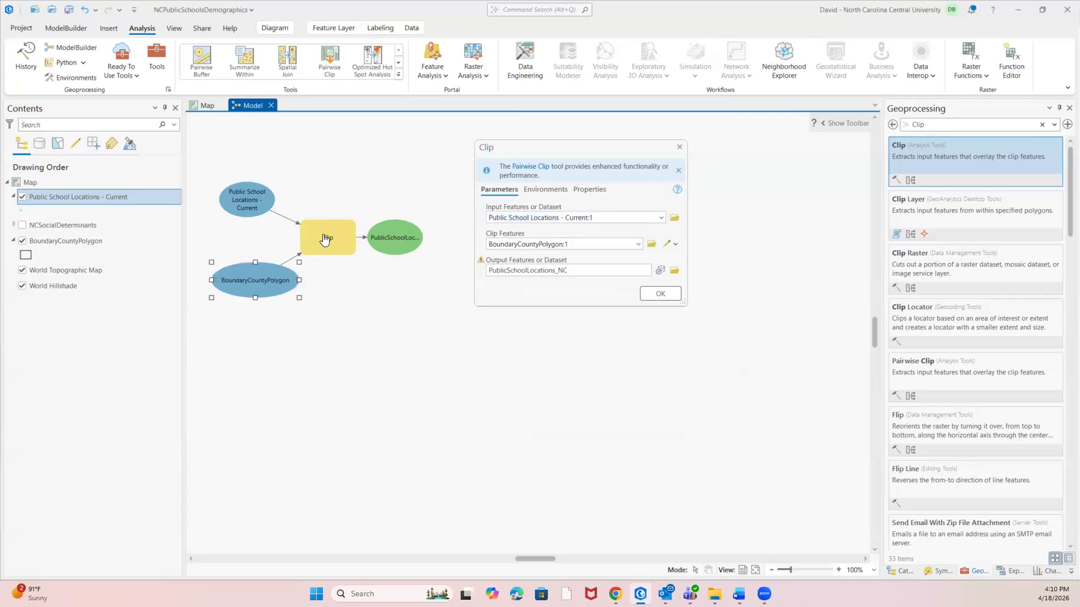
click(660, 293)
click(403, 237)
drag(440, 235, 419, 200)
drag(421, 257, 419, 265)
click(265, 201)
drag(273, 198, 285, 199)
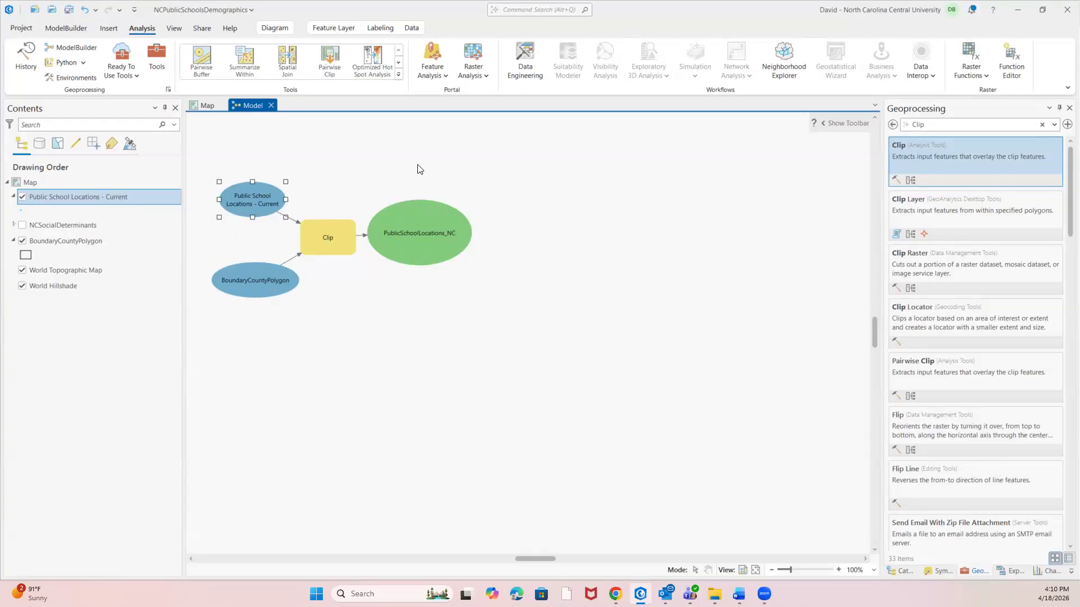
Run the model and move its message window clear of the diagram.
click(64, 27)
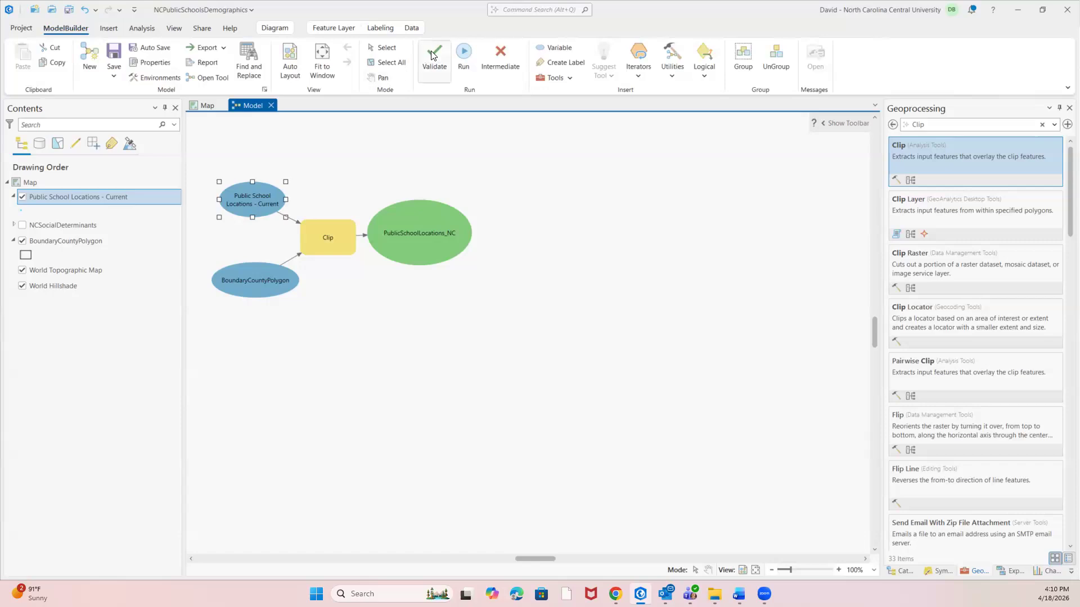
click(334, 147)
click(464, 54)
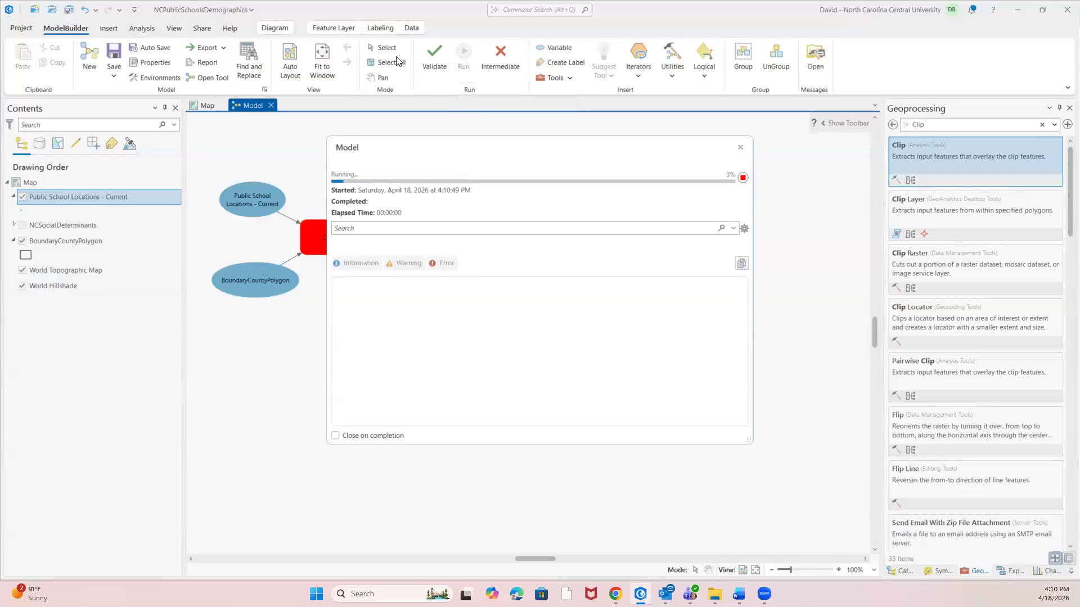
drag(427, 152, 589, 150)
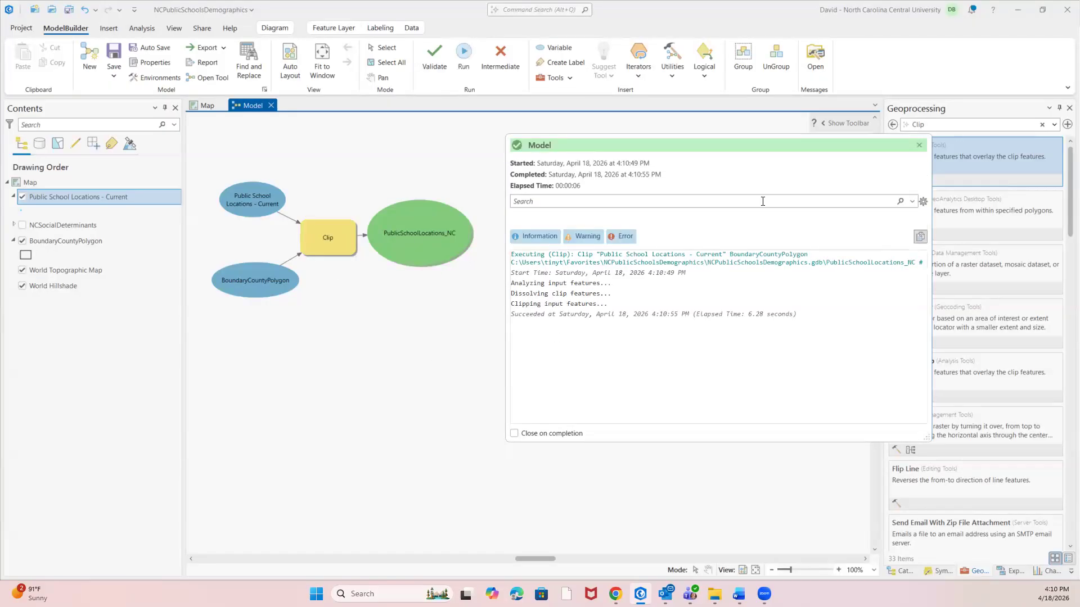
Add the model's PublicSchoolLocations_NC output to the map display and hide the Public School Locations - Current layer on the map.
click(920, 145)
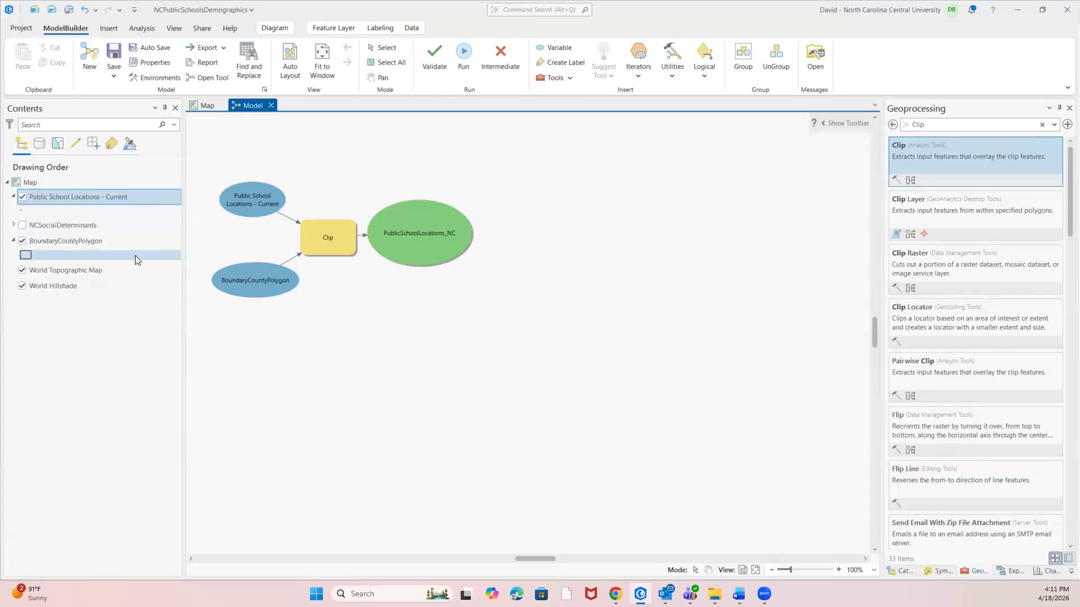
right_click(411, 231)
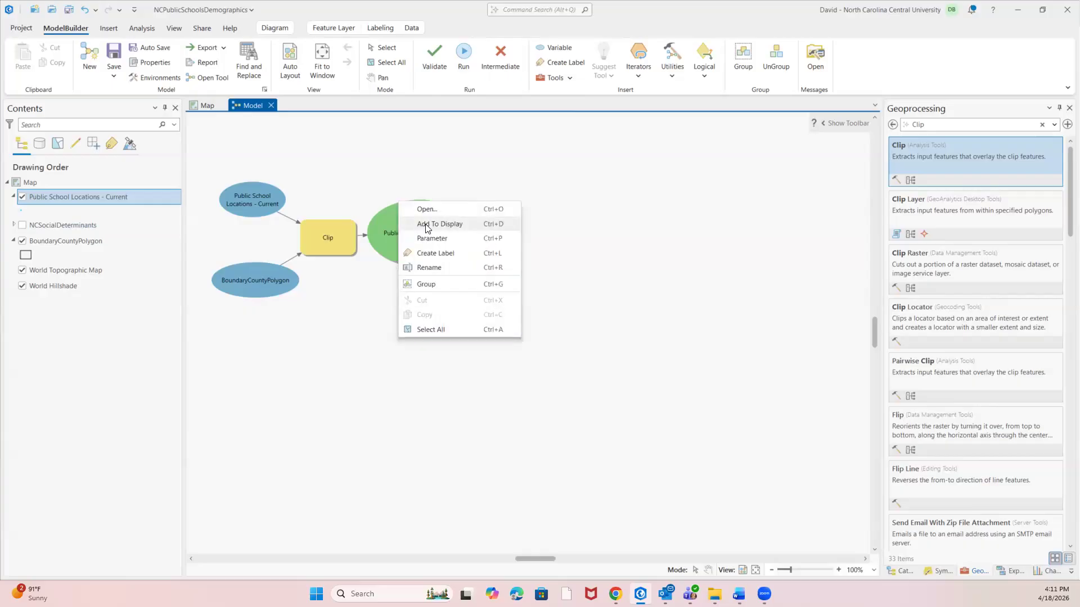
click(425, 224)
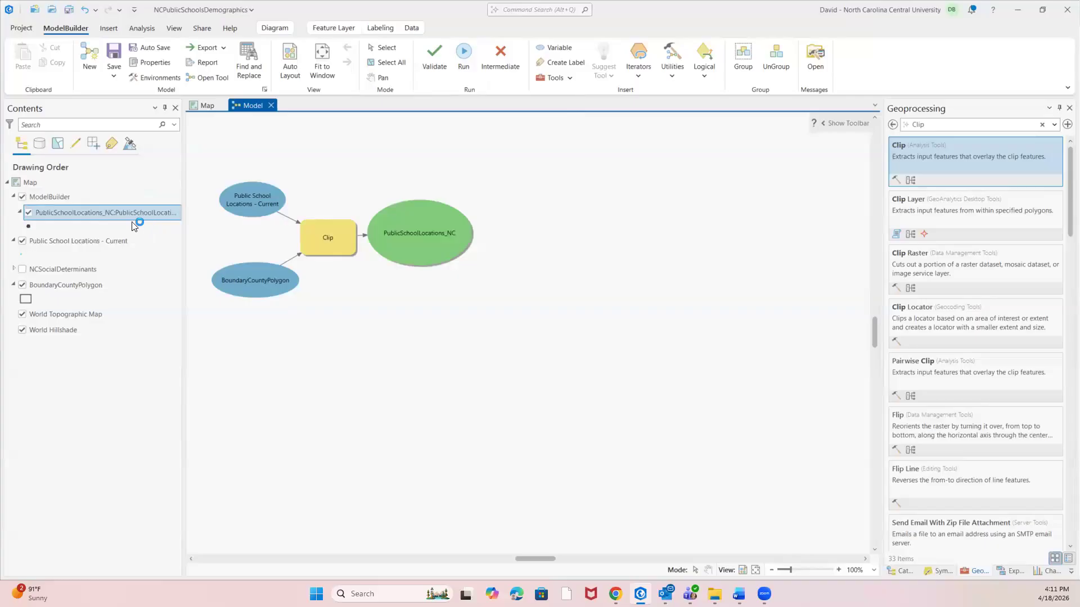
click(205, 106)
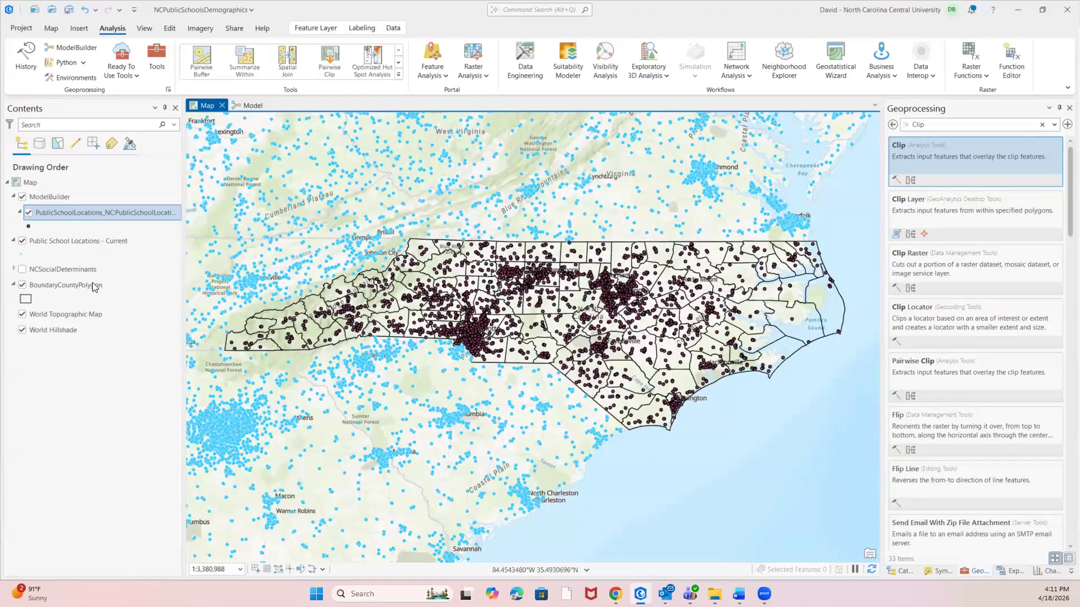
click(22, 242)
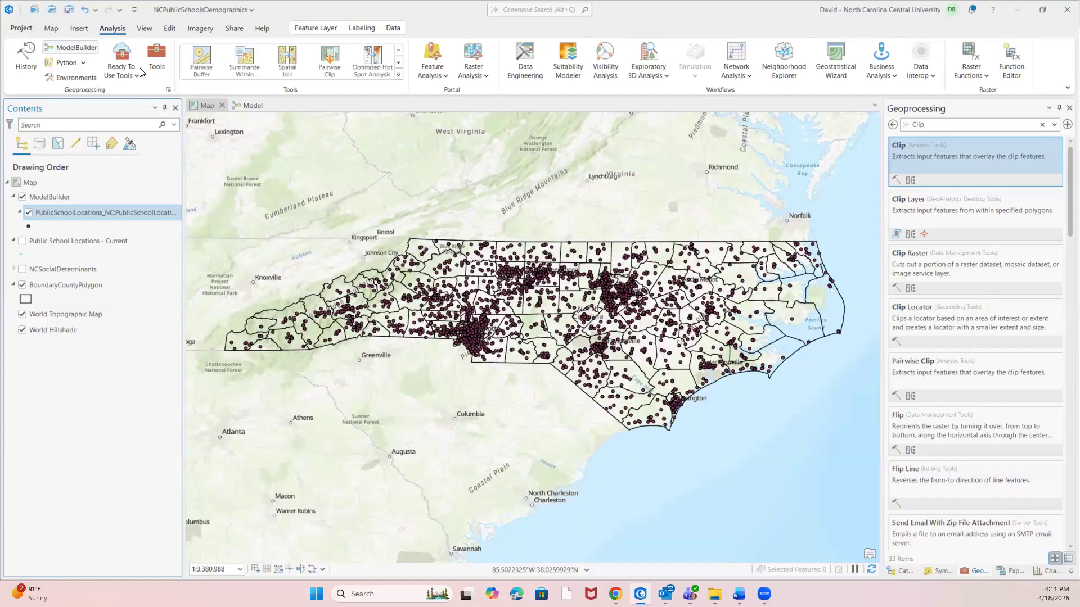
Find the Identity tool, add it to the model beside PublicSchoolLocations_NC, and connect that output to it as Input Features.
click(250, 106)
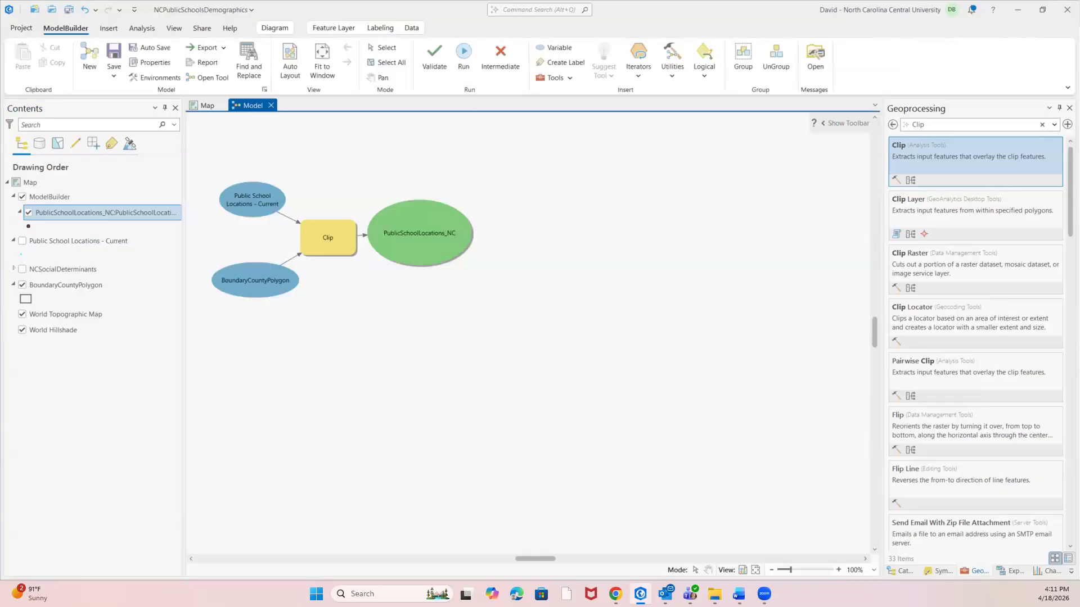
click(933, 124)
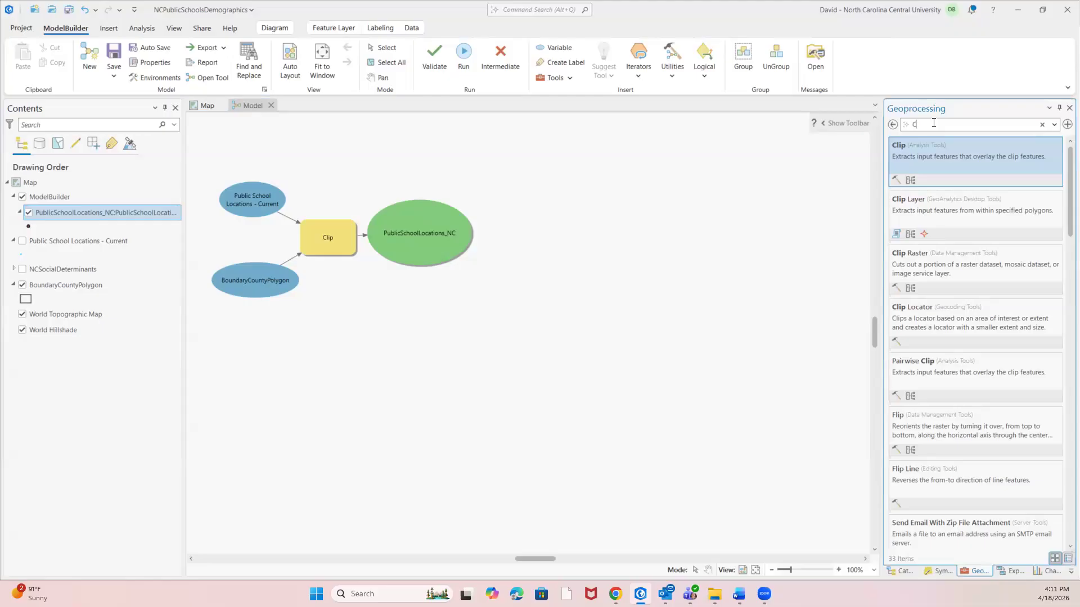
key(BackSpace)
text(Id)
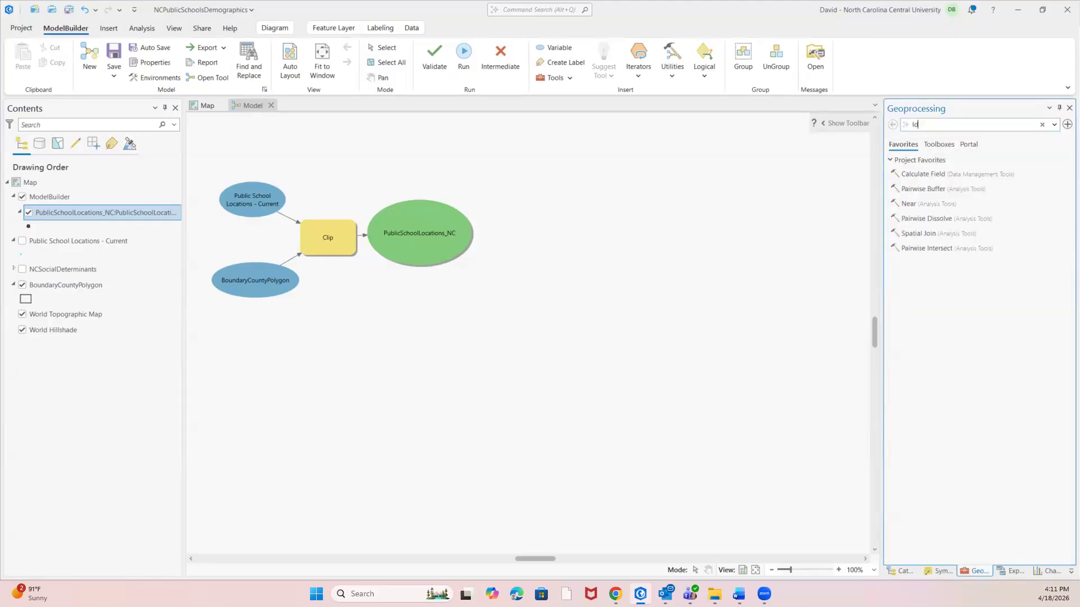
text(entity)
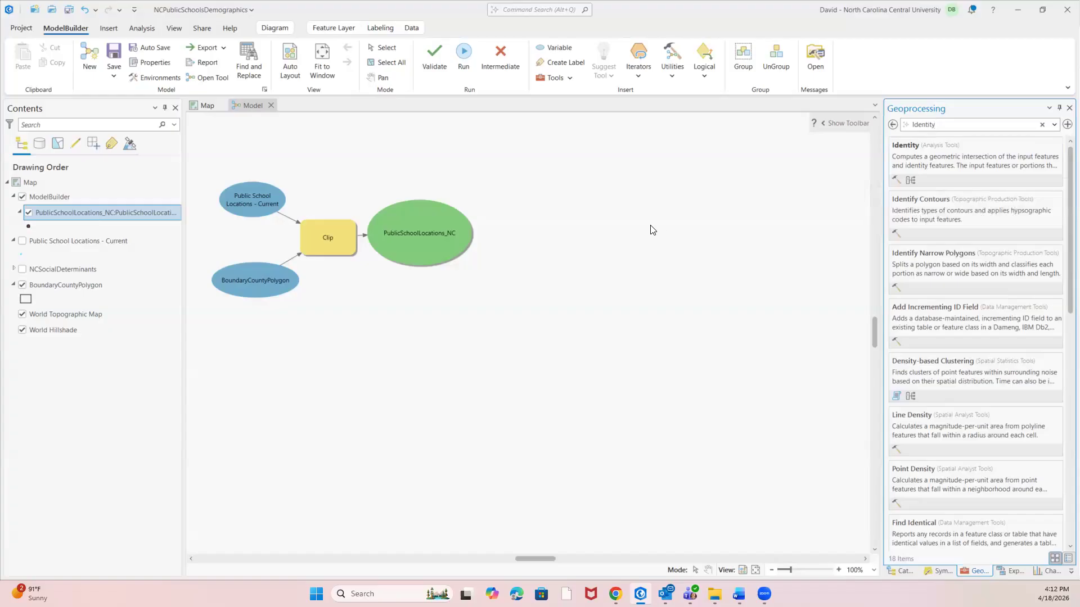
mouse_move(999, 149)
mouse_down()
mouse_move(516, 229)
mouse_move(529, 236)
mouse_move(471, 231)
mouse_move(510, 237)
mouse_up()
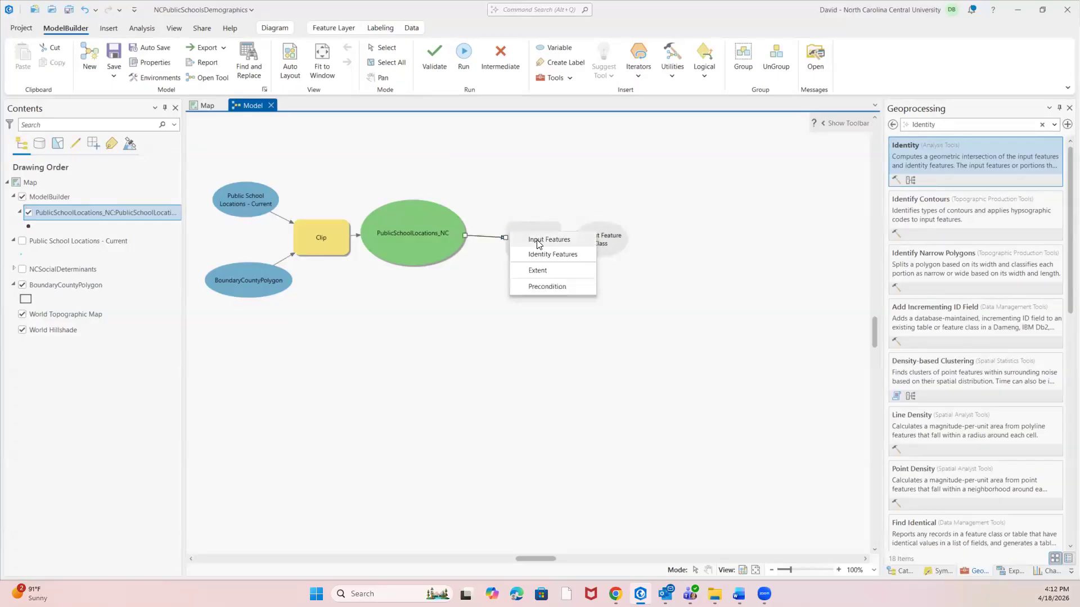
click(538, 241)
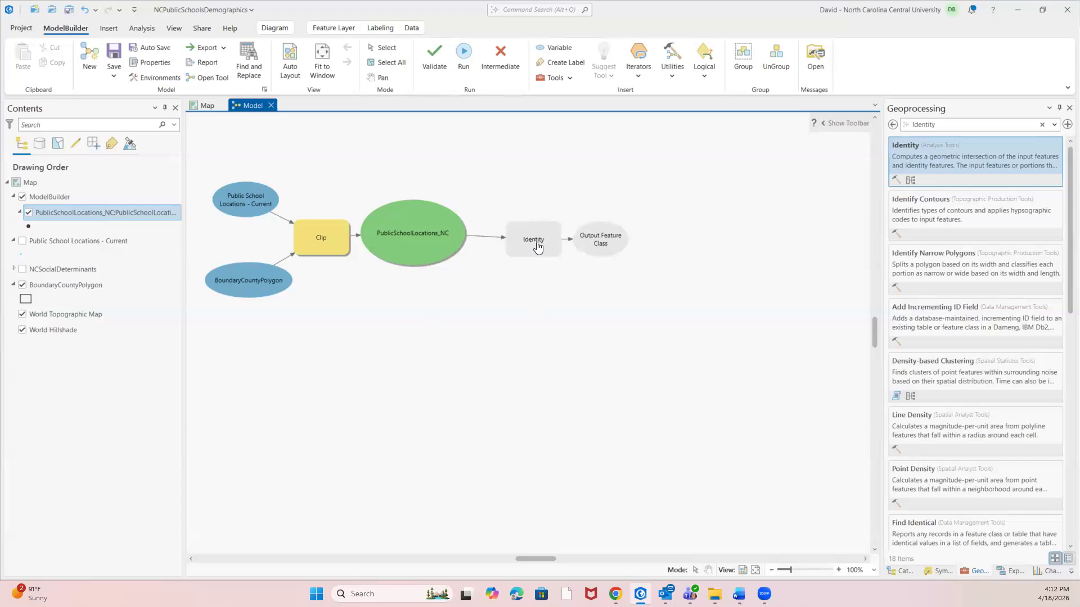
Set the Identity tool's Identity Features to the NCSocialDeterminants\Census Tracts layer.
right_click(533, 243)
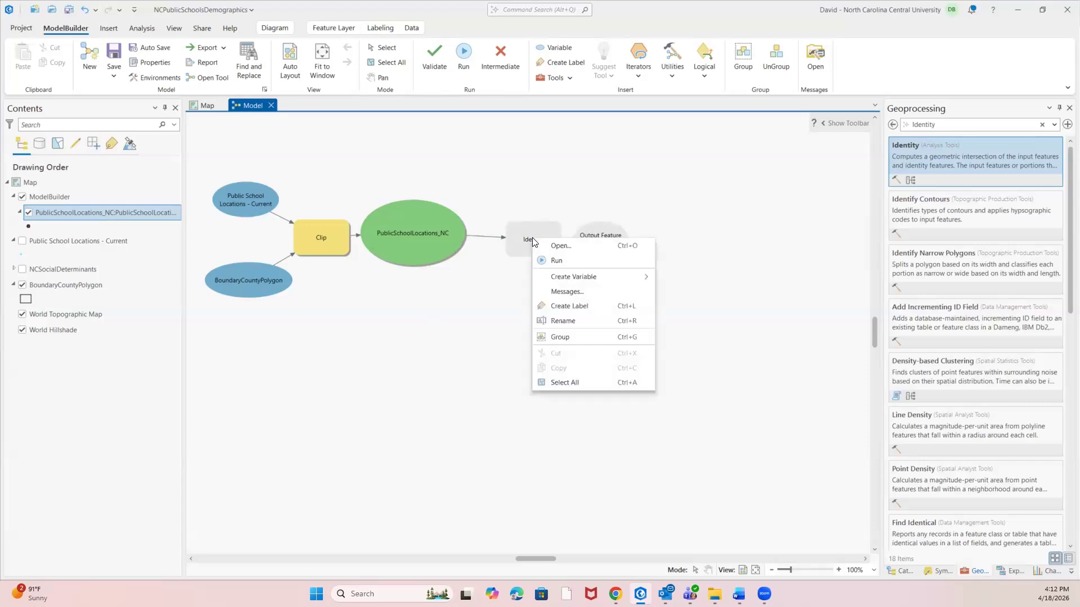
click(561, 246)
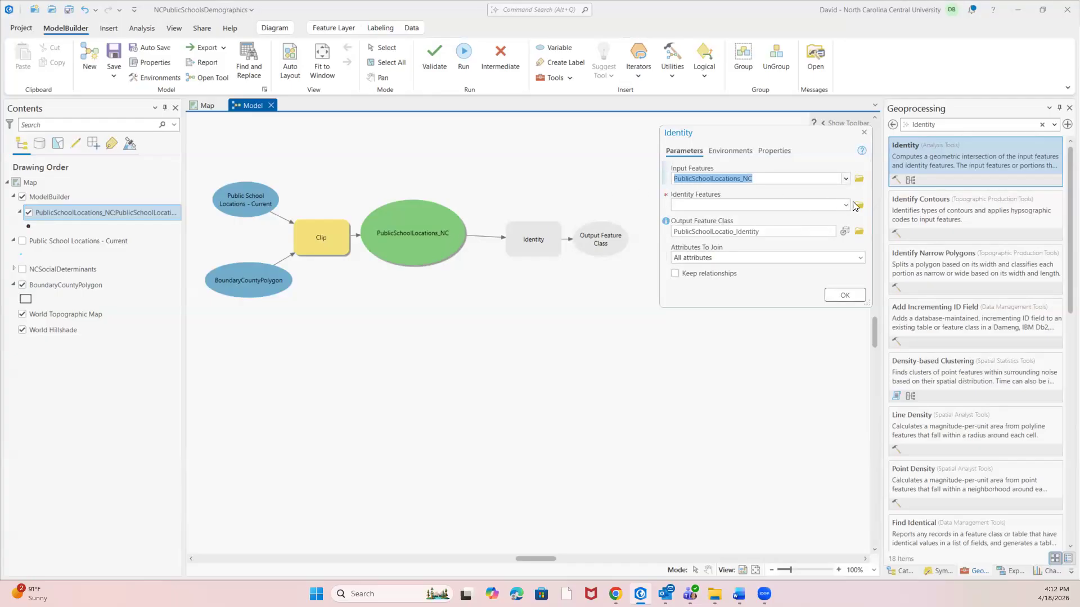
click(845, 206)
scroll(823, 315, down, 3)
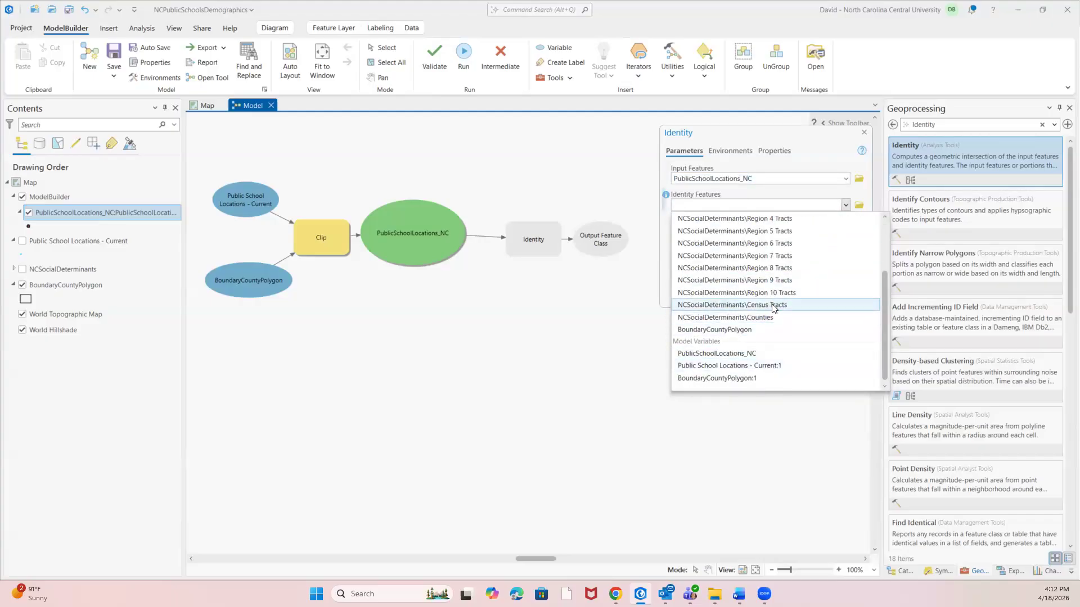
click(732, 305)
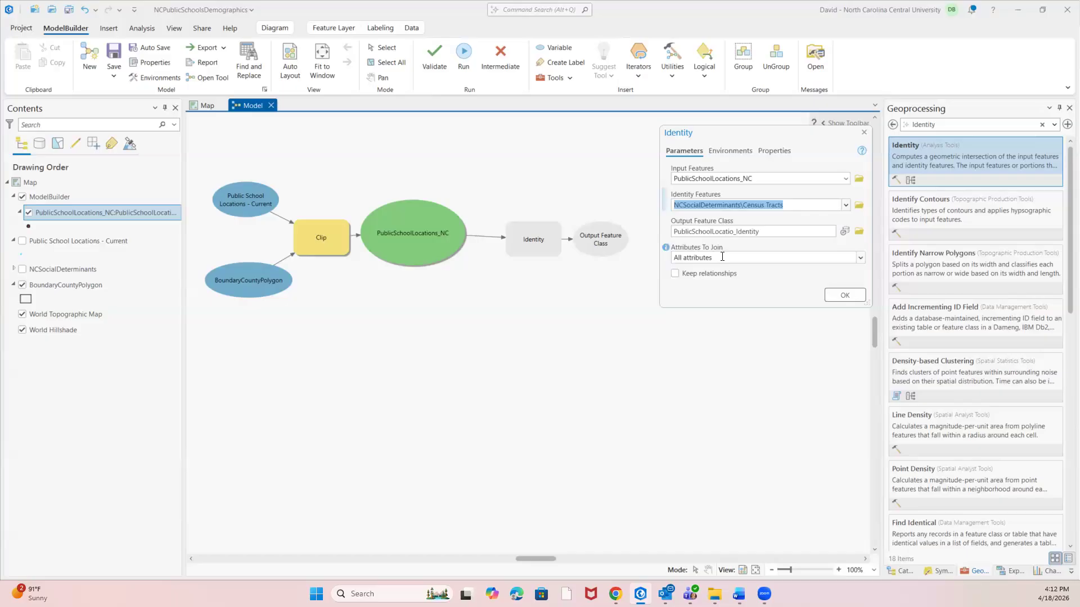
Keep All attributes as the attributes to join, name the Identity output PublicSchoolLocations_Demographics, and accept the parameters.
click(862, 260)
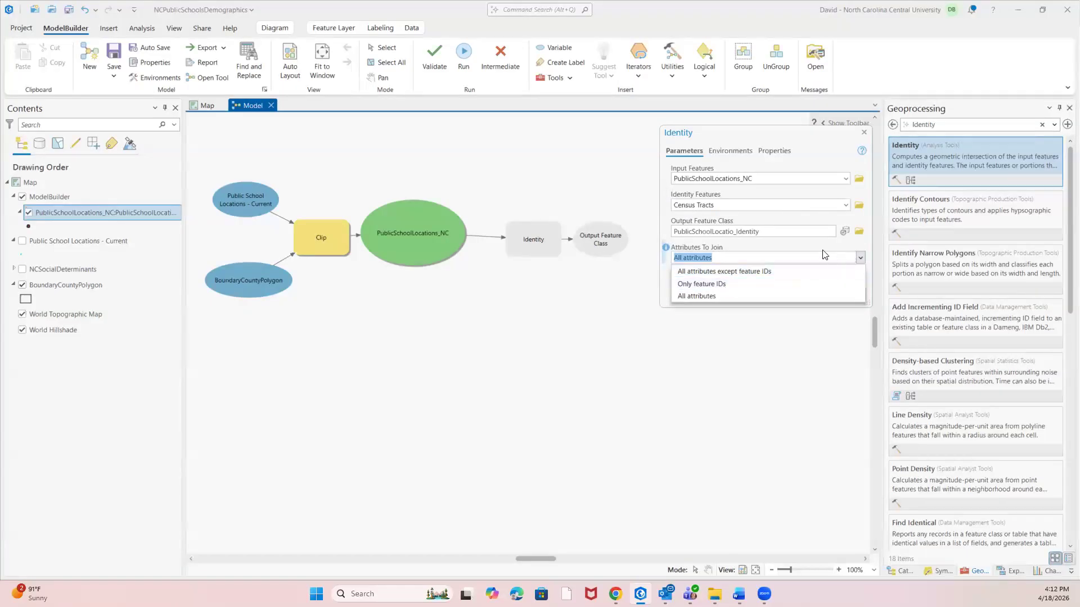
click(815, 256)
click(766, 234)
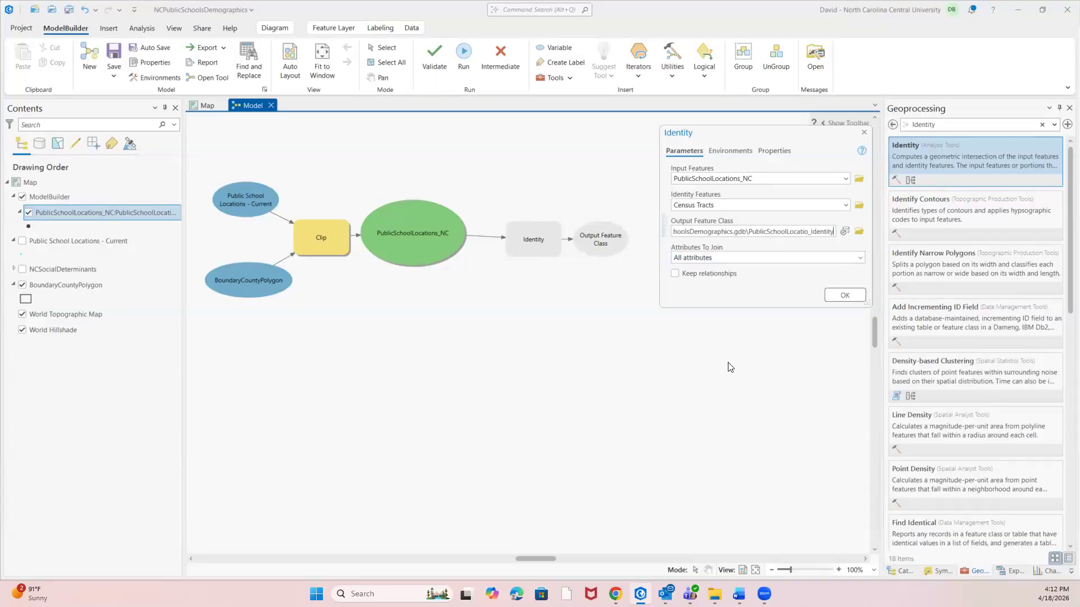
key(BackSpace)
key(BackSpace)
key(BackSpace)
key(BackSpace)
key(BackSpace)
key(BackSpace)
key(BackSpace)
key(BackSpace)
key(BackSpace)
text(ns_Demographics)
click(843, 297)
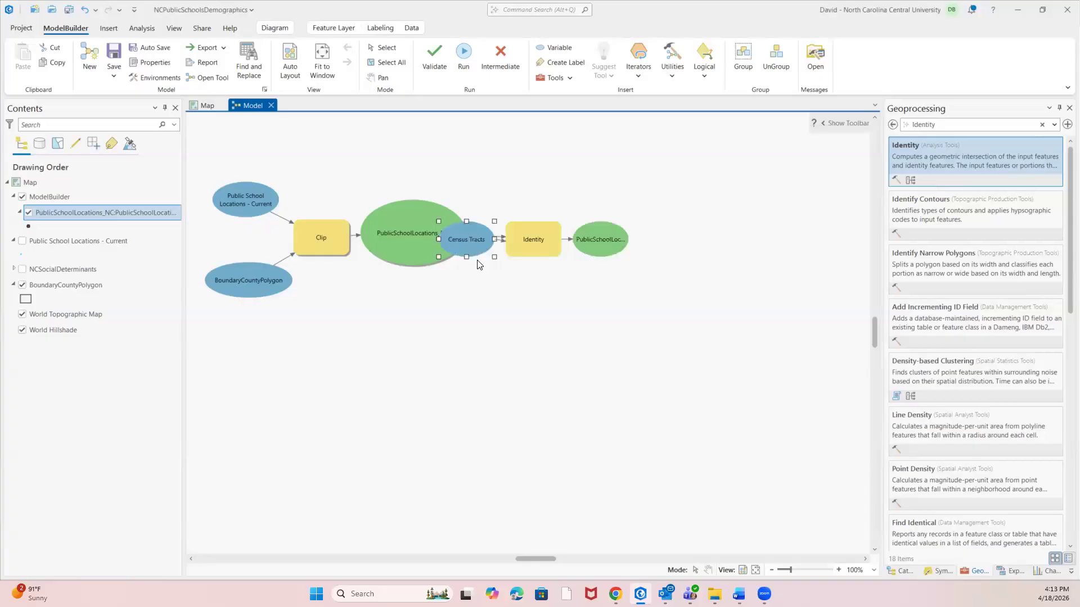
Move the Census Tracts oval below PublicSchoolLocations_NC and review the Identity tool's parameters.
drag(470, 236, 413, 305)
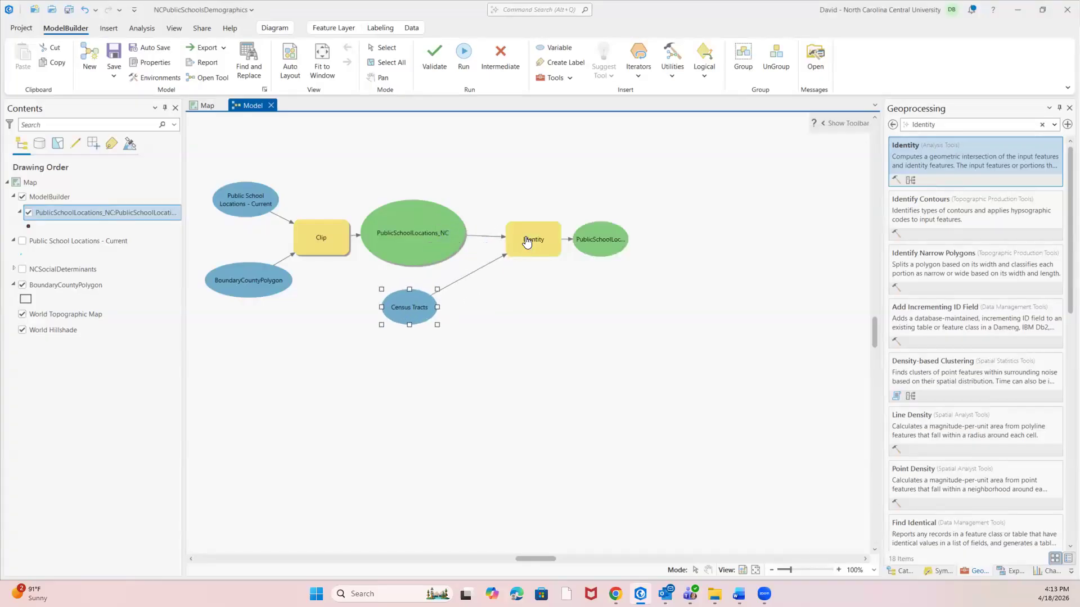
right_click(526, 239)
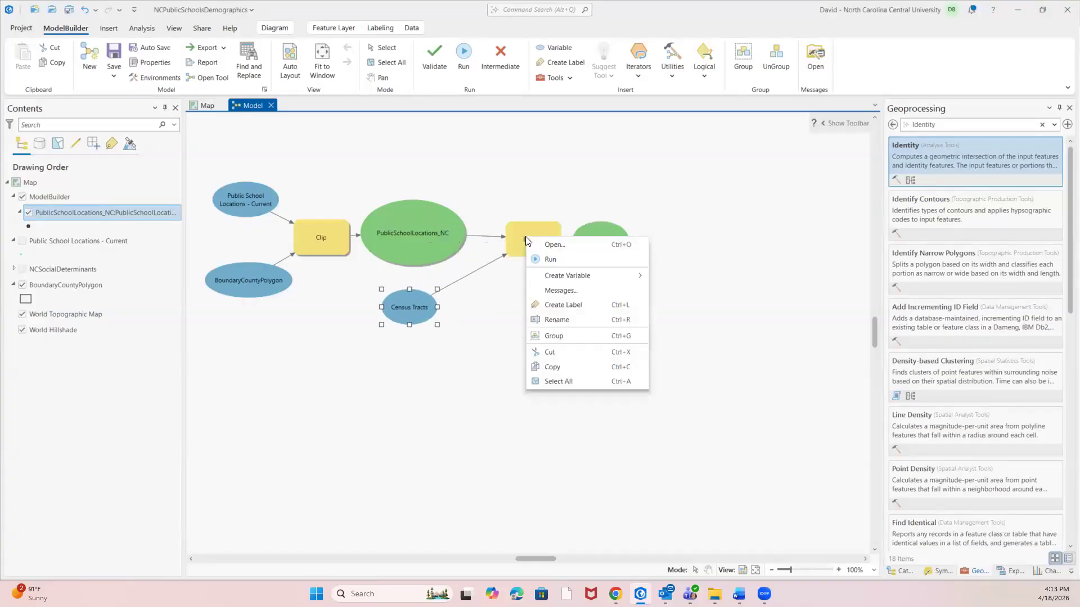
click(553, 245)
drag(460, 282, 796, 167)
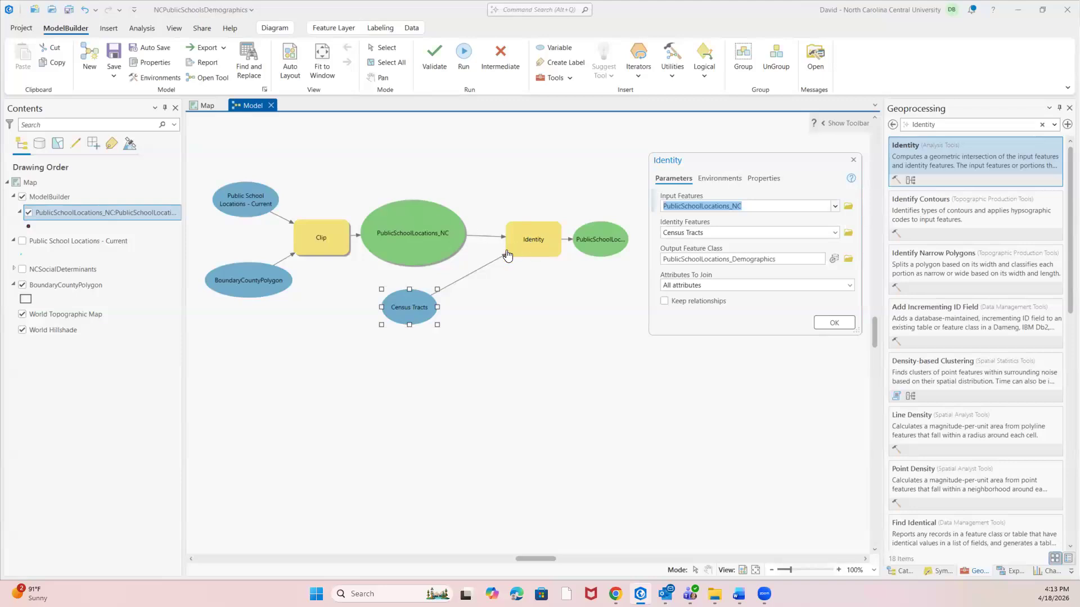
click(600, 240)
click(853, 160)
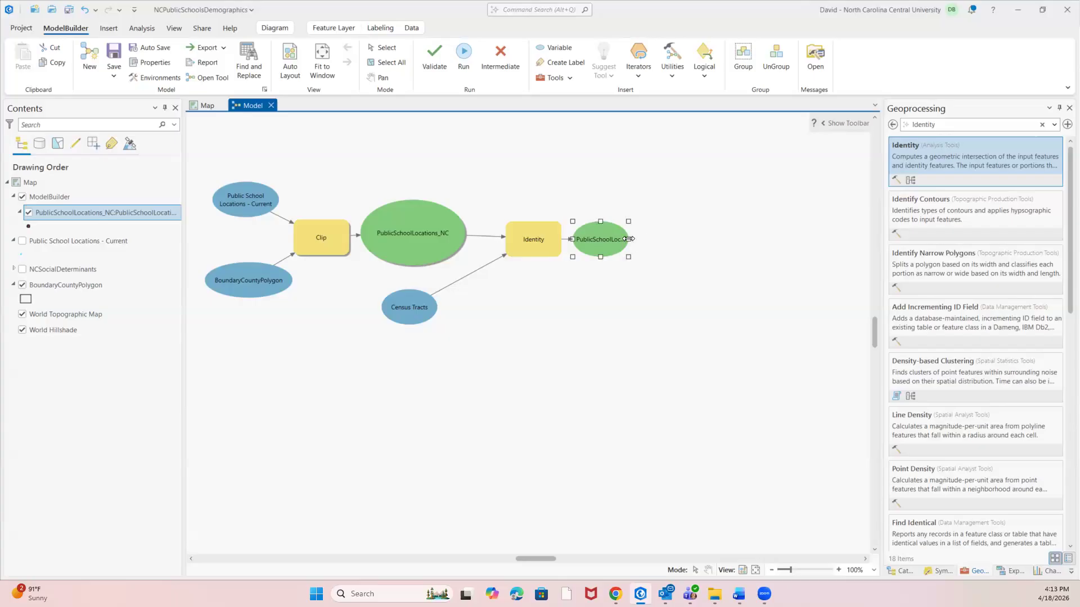
Enlarge the PublicSchoolLocations_Demographics oval in width and height so its full name fits.
drag(666, 238, 695, 239)
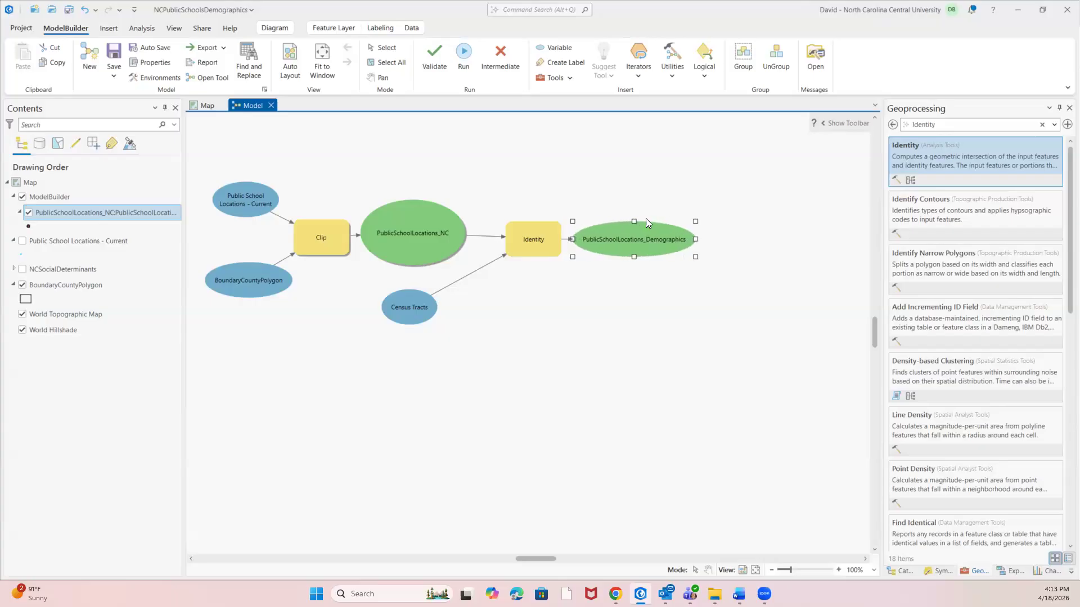
drag(635, 221, 635, 198)
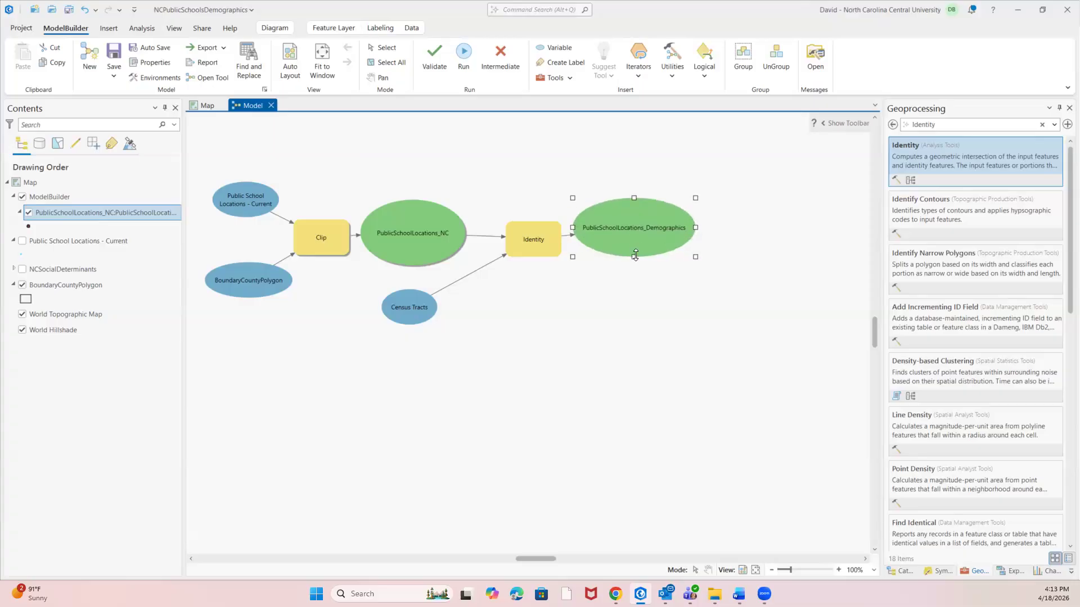
drag(634, 260, 635, 267)
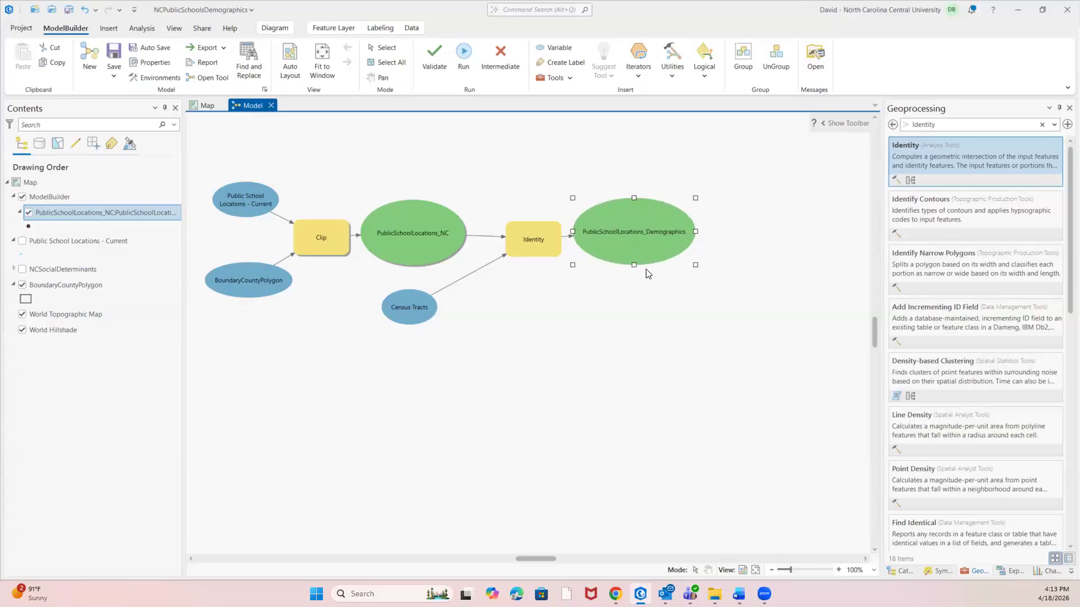
Run the model with the Identity tool, keeping its message window clear of the diagram, and close the messages when done.
click(536, 242)
click(463, 56)
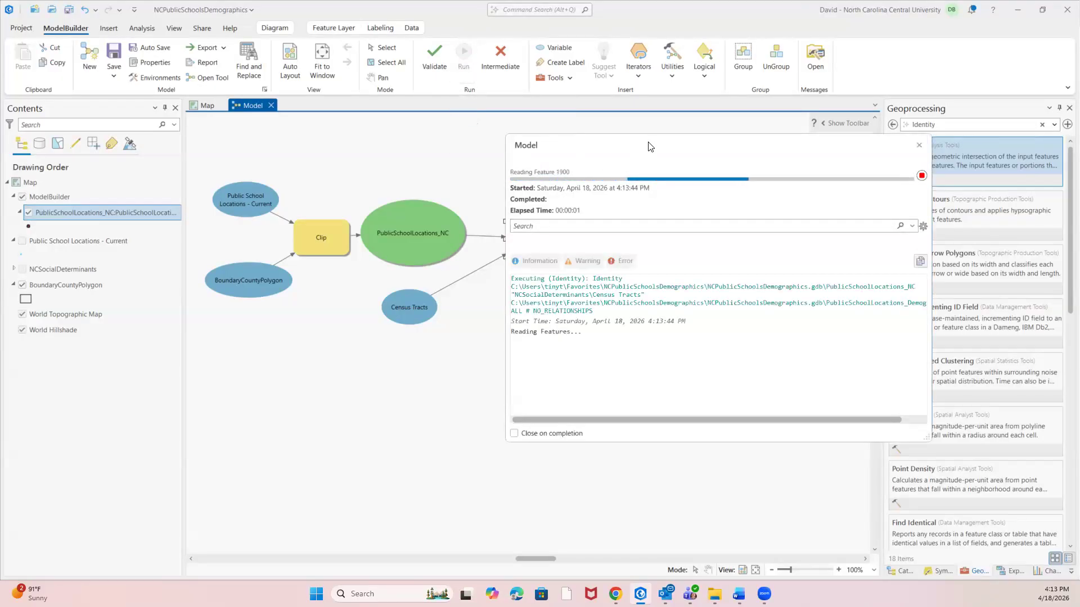
drag(648, 147, 616, 297)
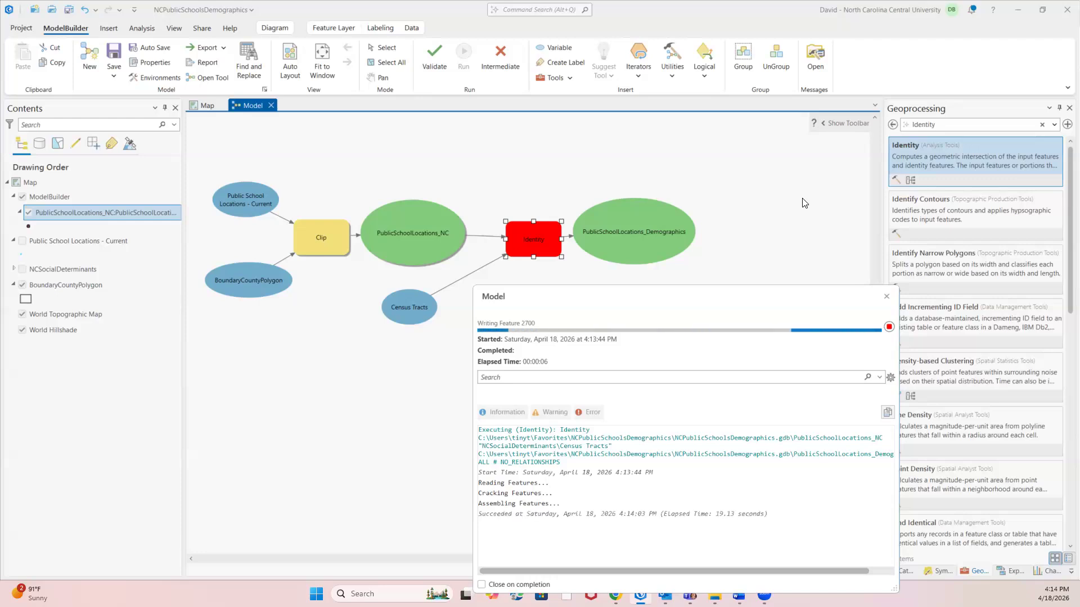
click(886, 297)
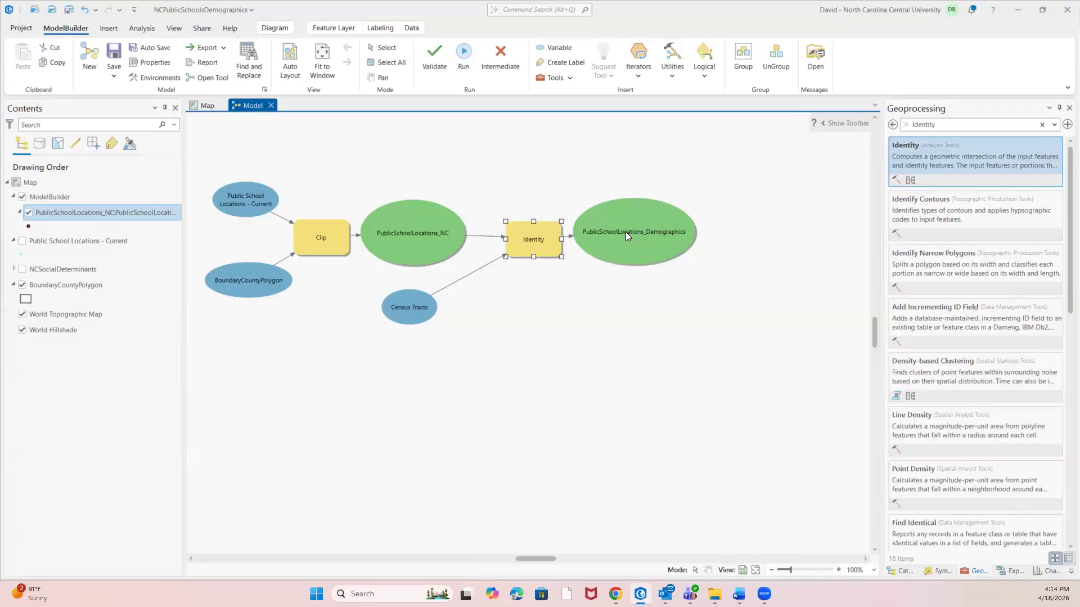
Add the PublicSchoolLocations_Demographics output to the display and view it on the map.
right_click(625, 232)
click(661, 224)
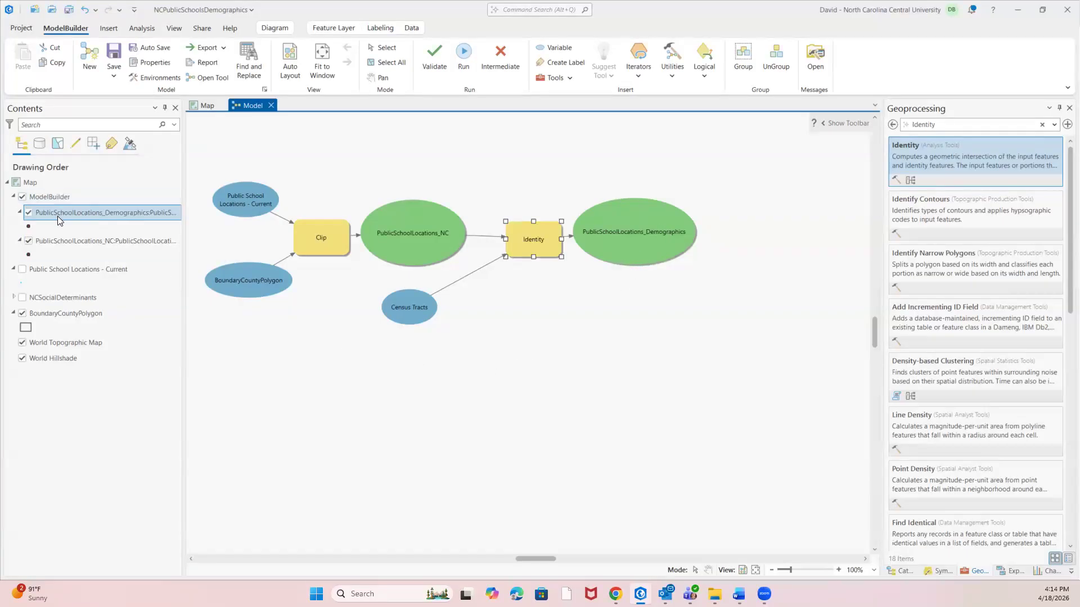
click(205, 106)
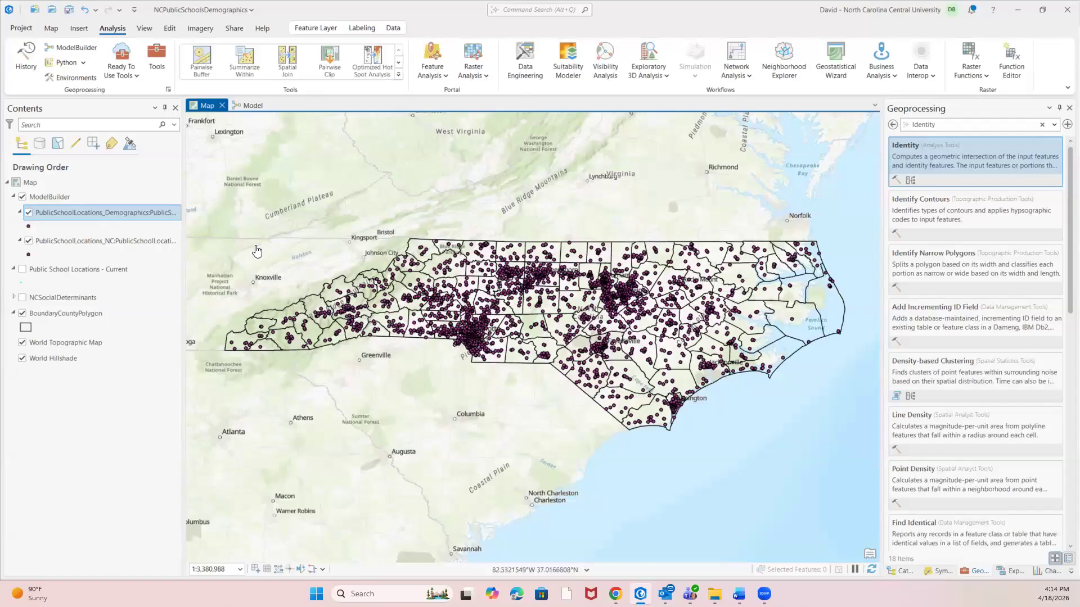
Examine the attribute table of the Public School Locations - Current layer and close it.
right_click(60, 268)
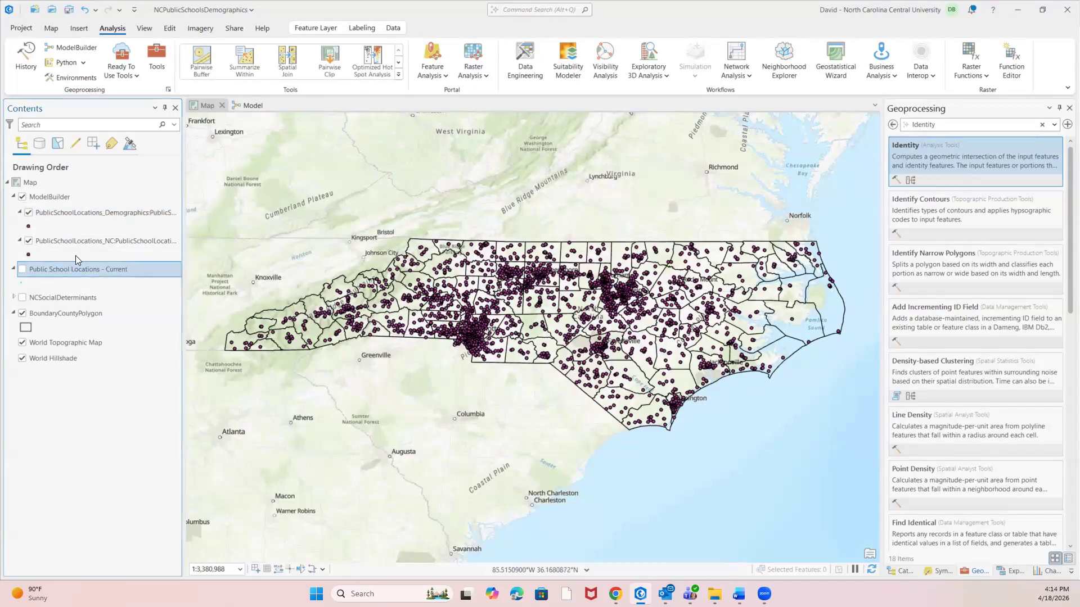
click(90, 263)
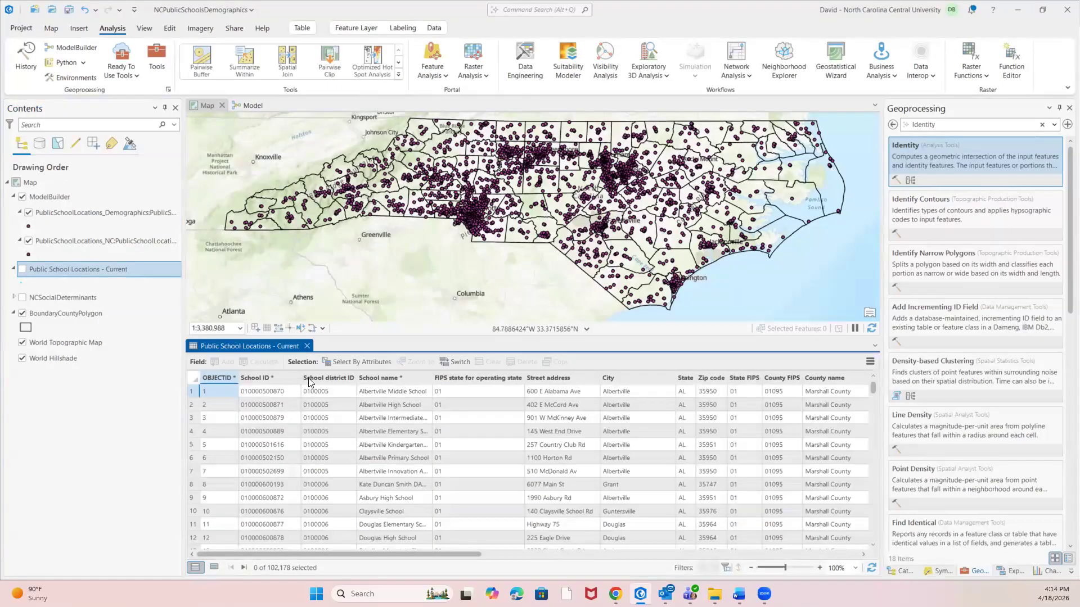
click(307, 346)
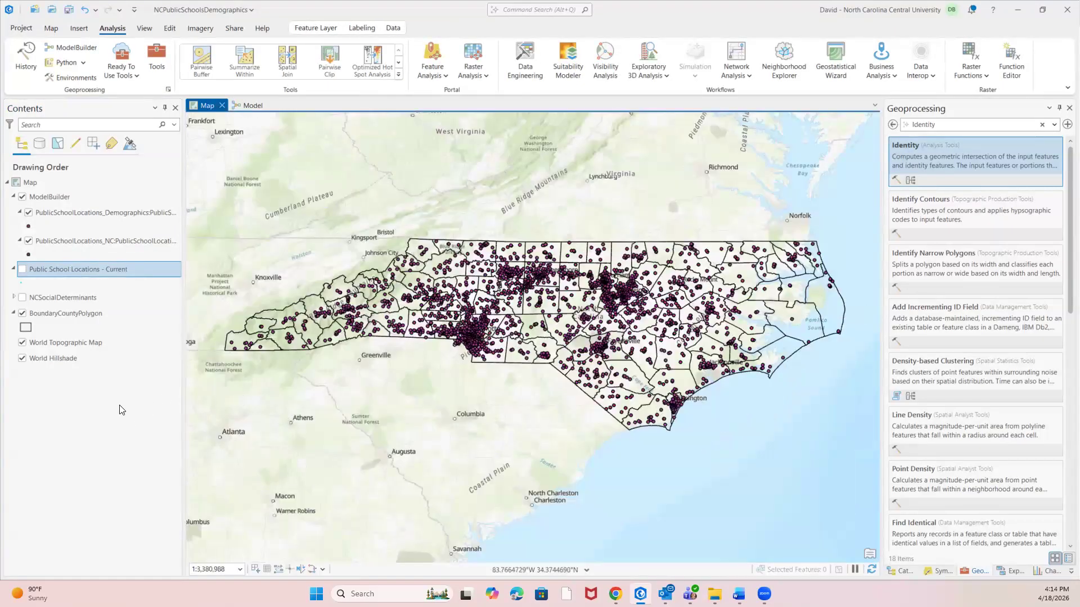
Examine the attribute table of the PublicSchoolLocations_NC layer across to its last fields, close it and hide the layer.
right_click(53, 243)
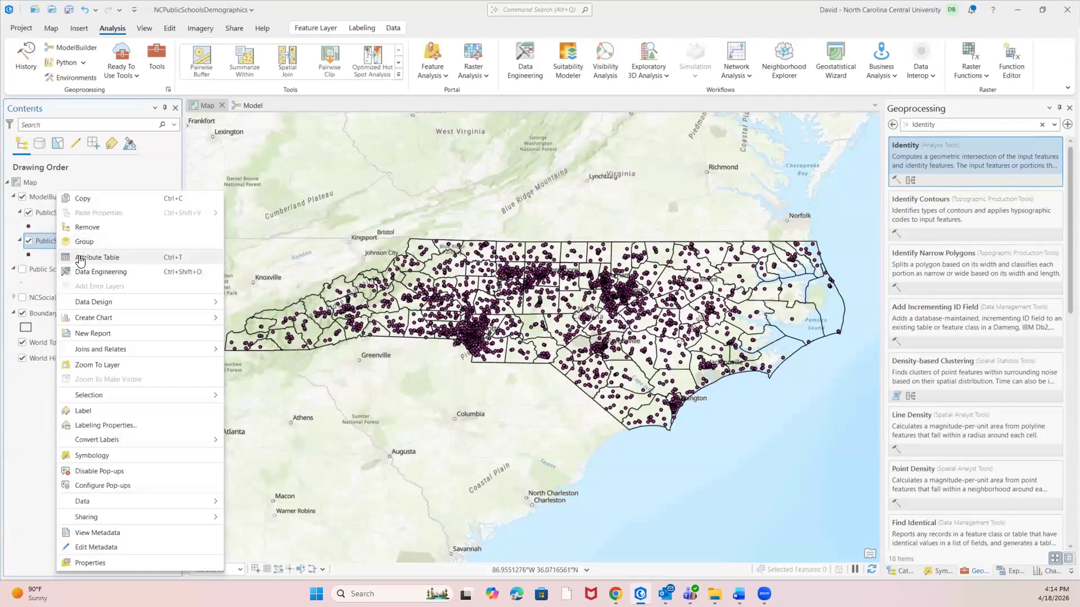
click(81, 258)
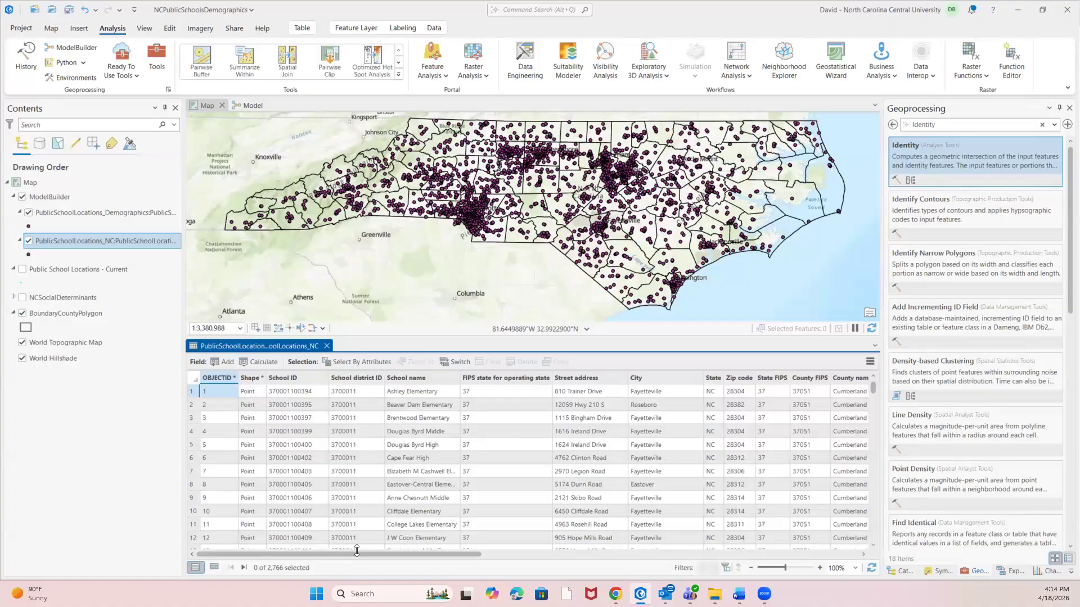
drag(360, 556, 784, 553)
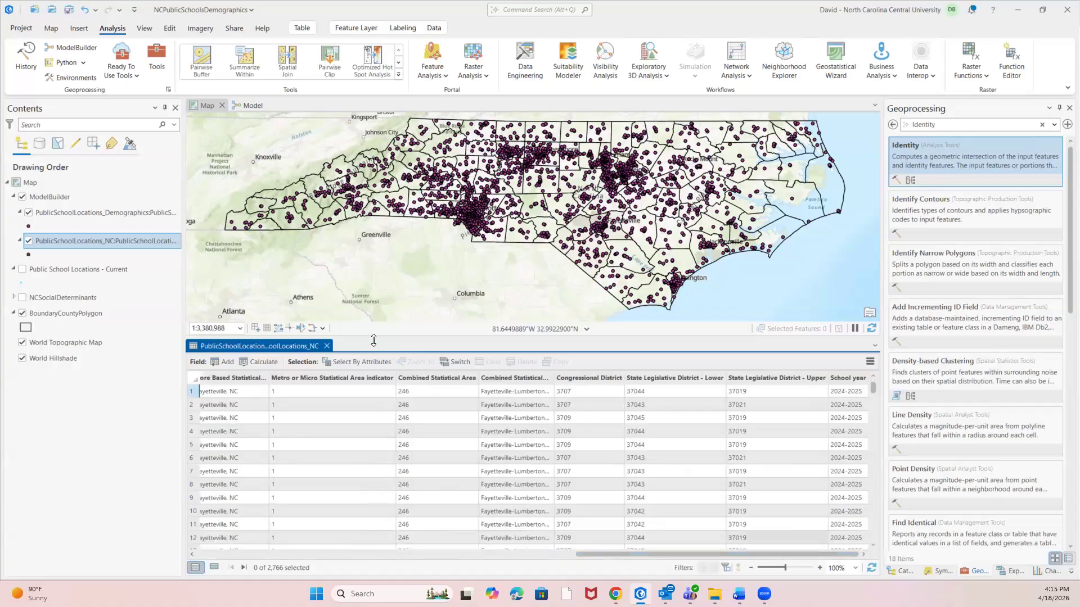
click(327, 345)
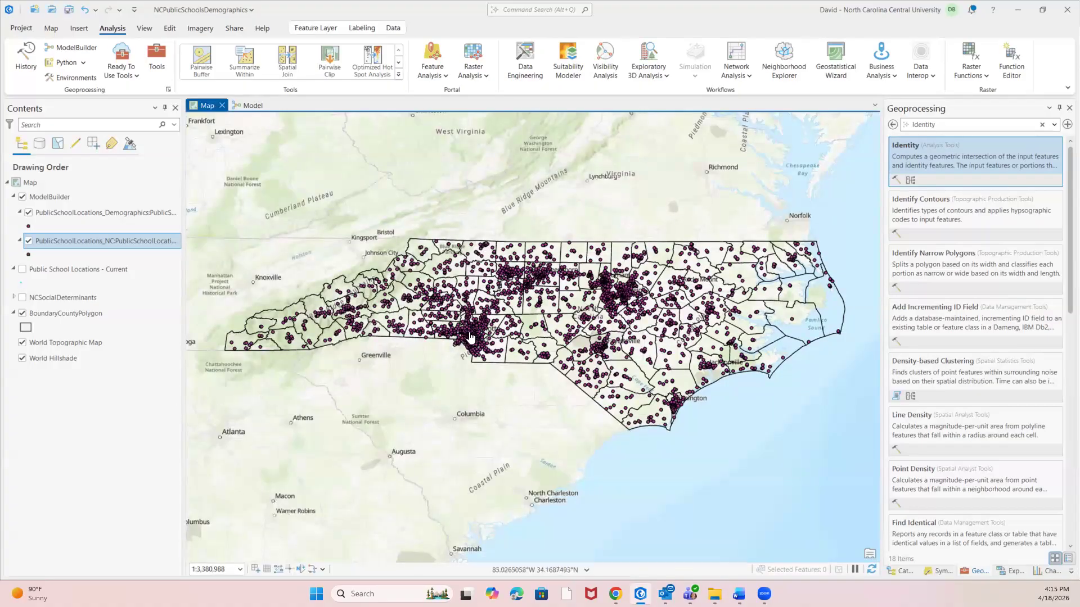
click(28, 240)
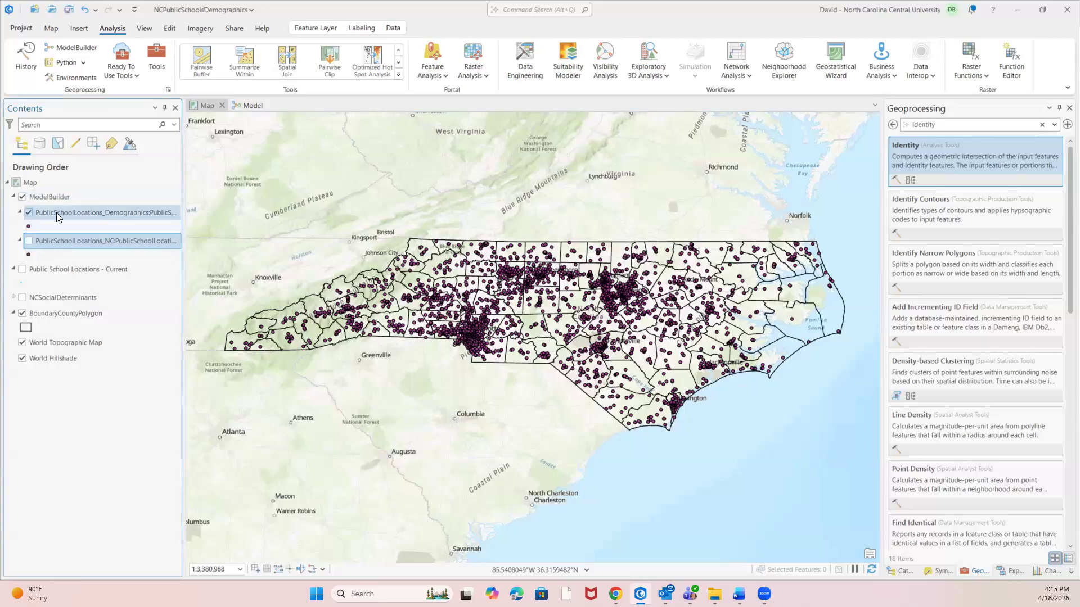
Examine the population, race and household fields in the PublicSchoolLocations_Demographics attribute table and close it.
right_click(73, 212)
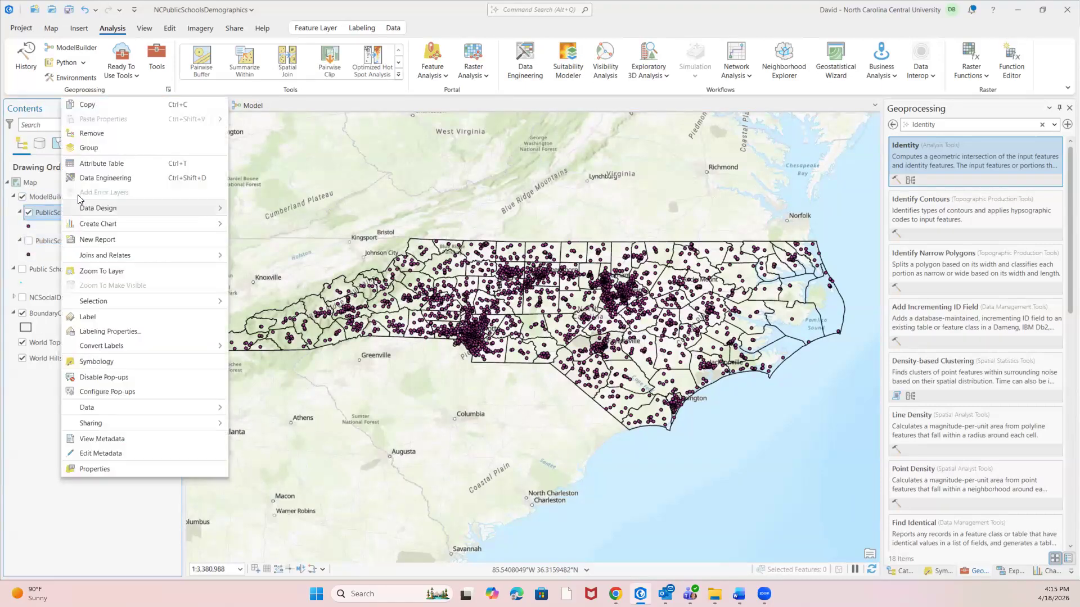
click(102, 164)
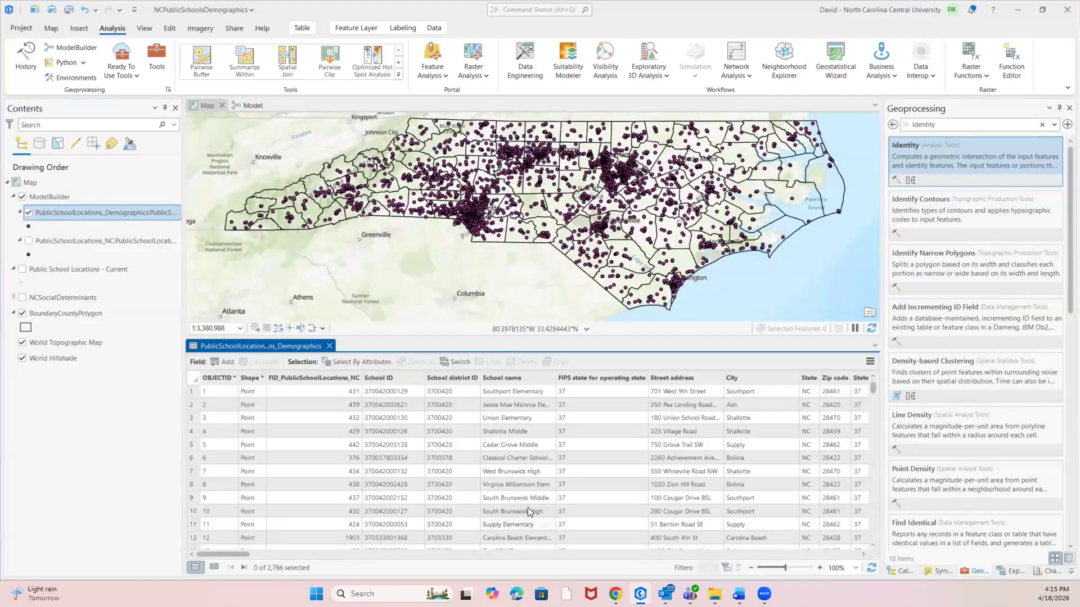
drag(235, 553, 394, 551)
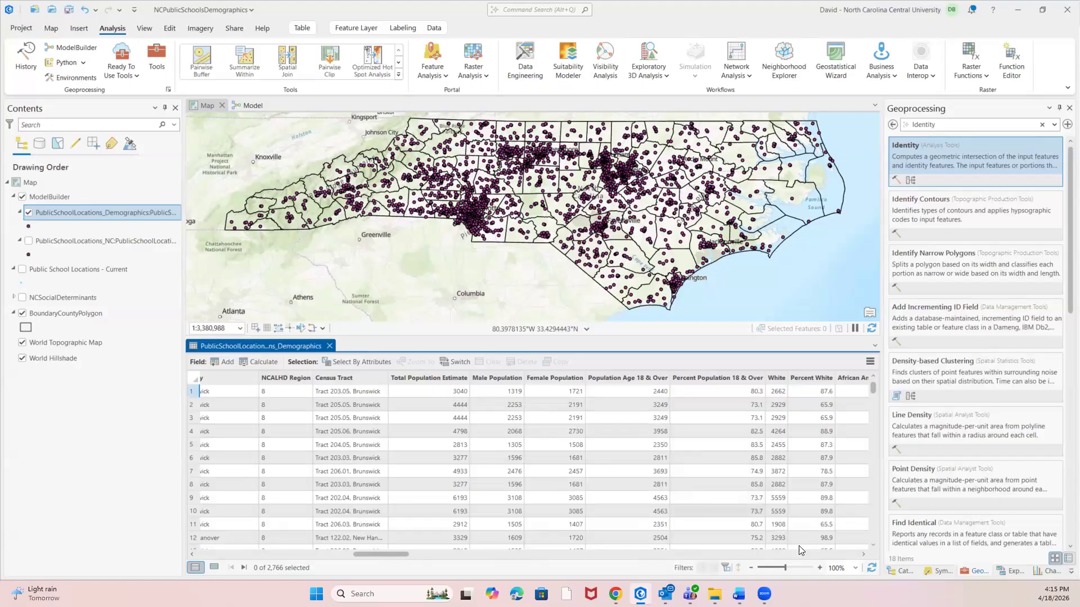
scroll(864, 555, right, 10)
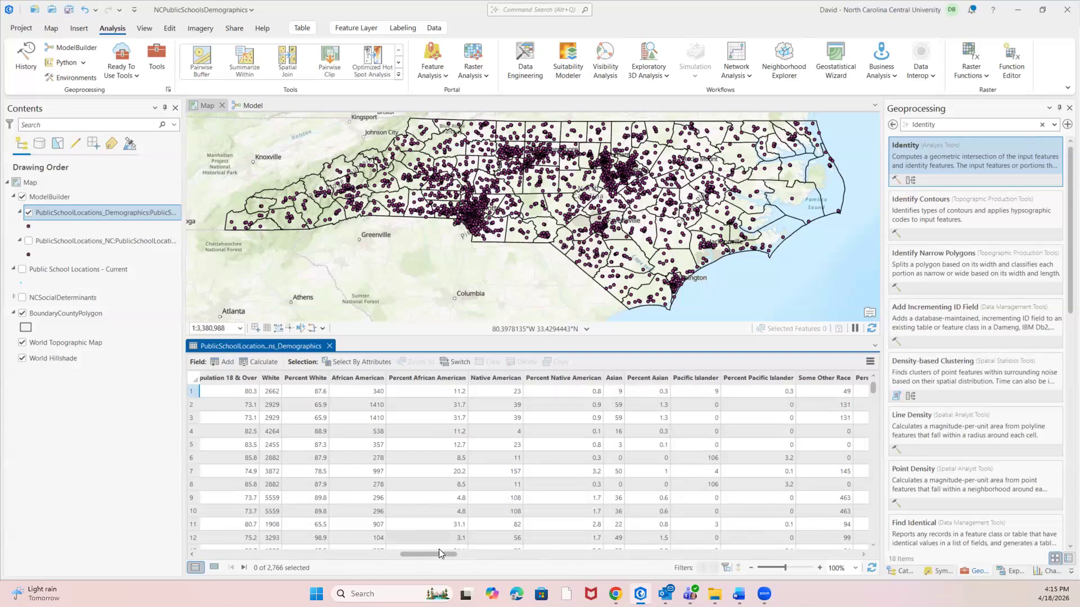
drag(445, 552, 485, 557)
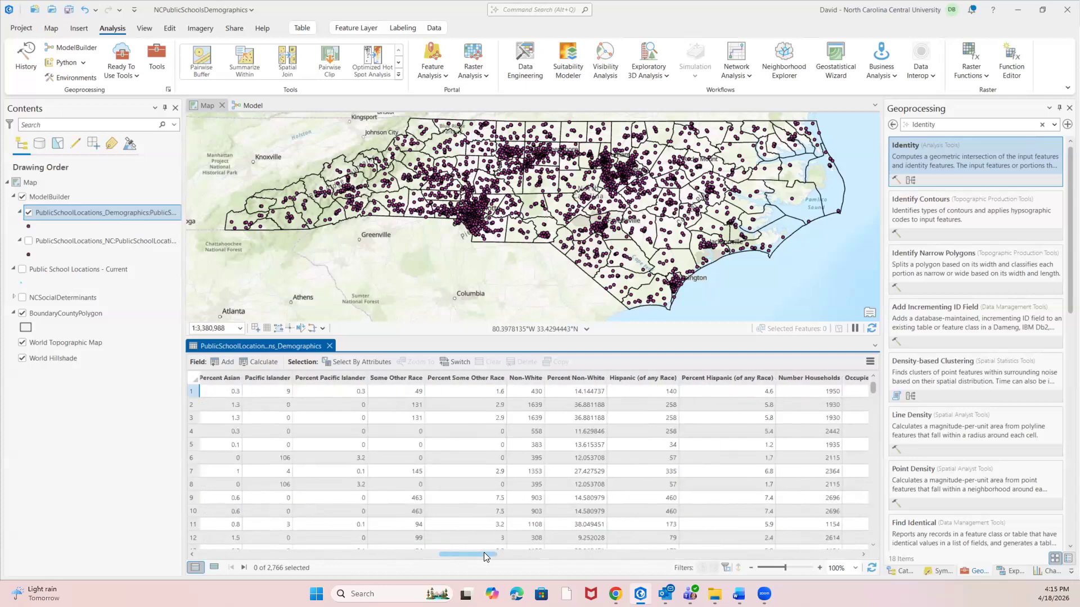
drag(469, 553, 515, 555)
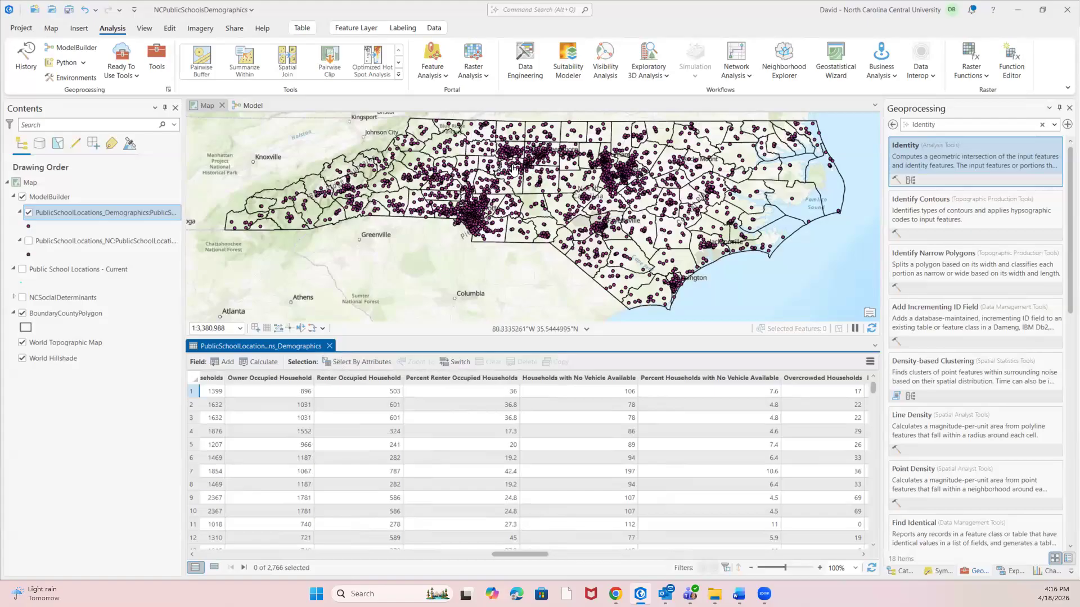
click(330, 346)
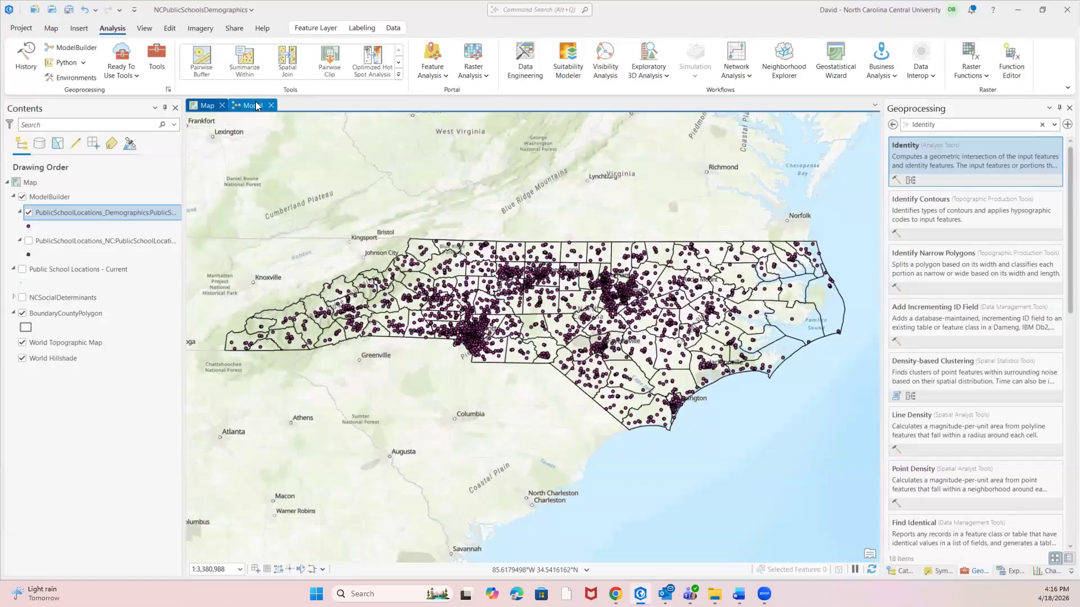
Return to the model, find the Select analysis tool and place it below the Identity tool.
click(257, 106)
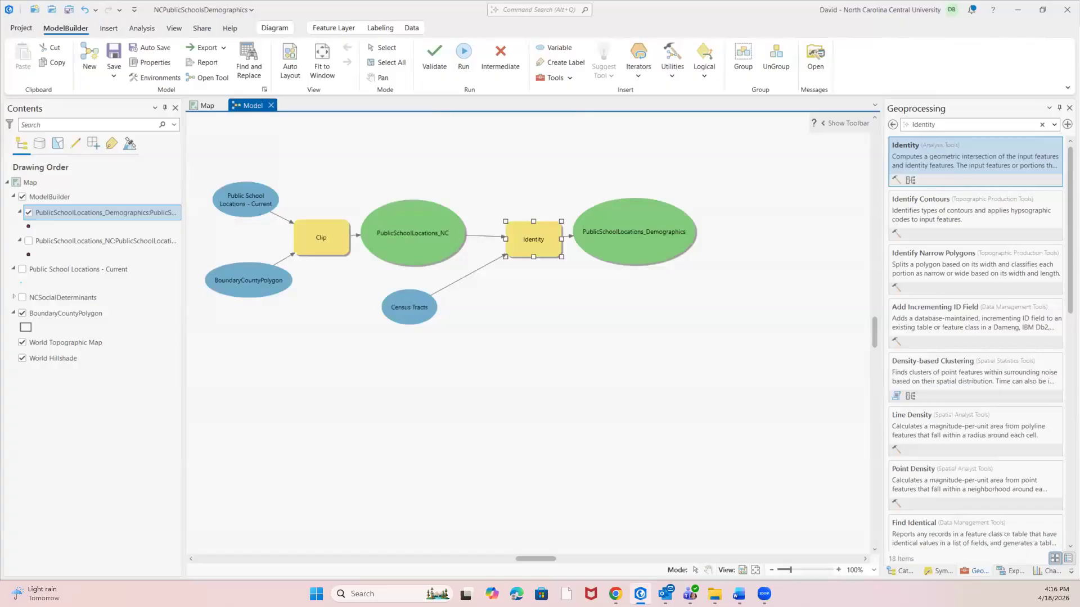
click(940, 127)
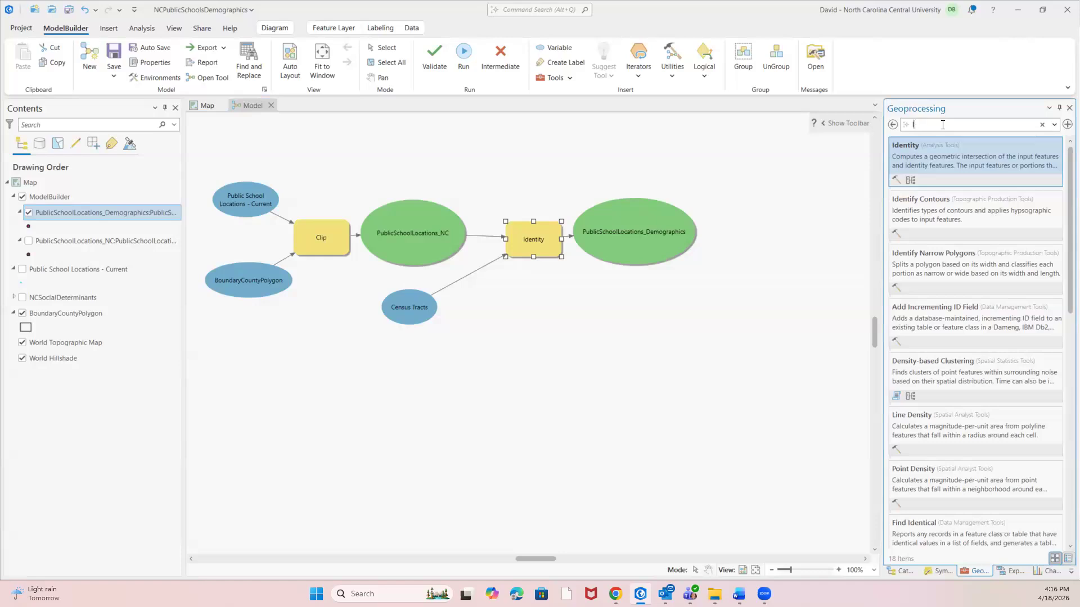
text(Select)
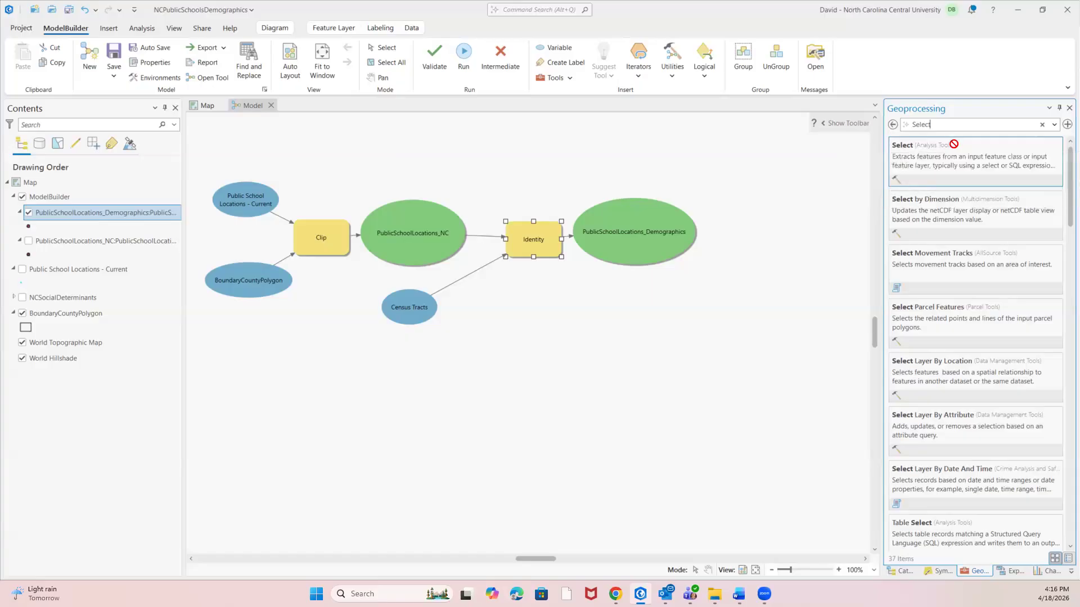
click(935, 149)
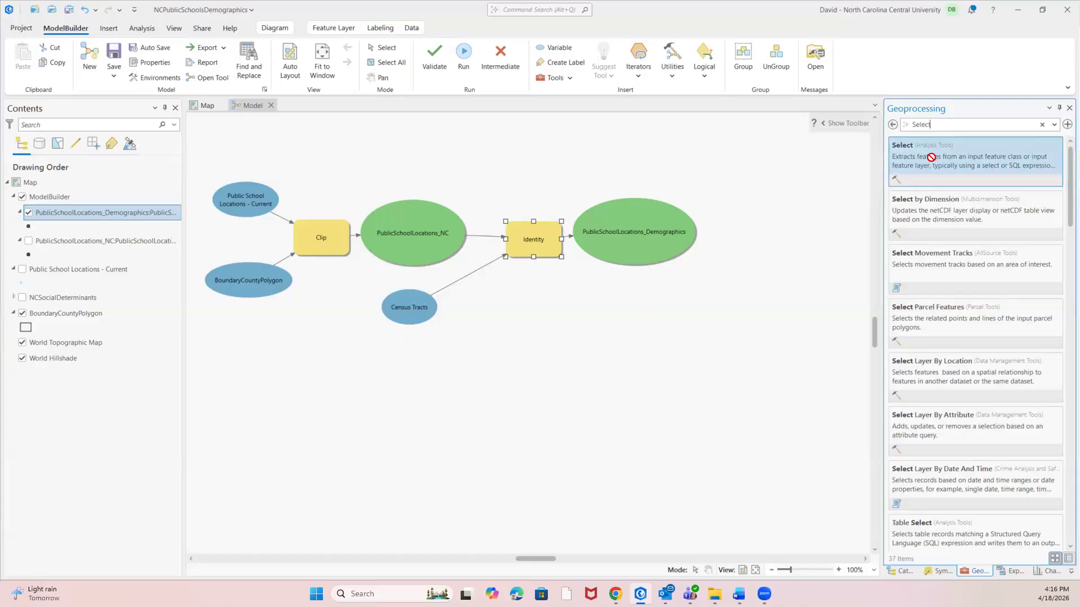
double_click(964, 145)
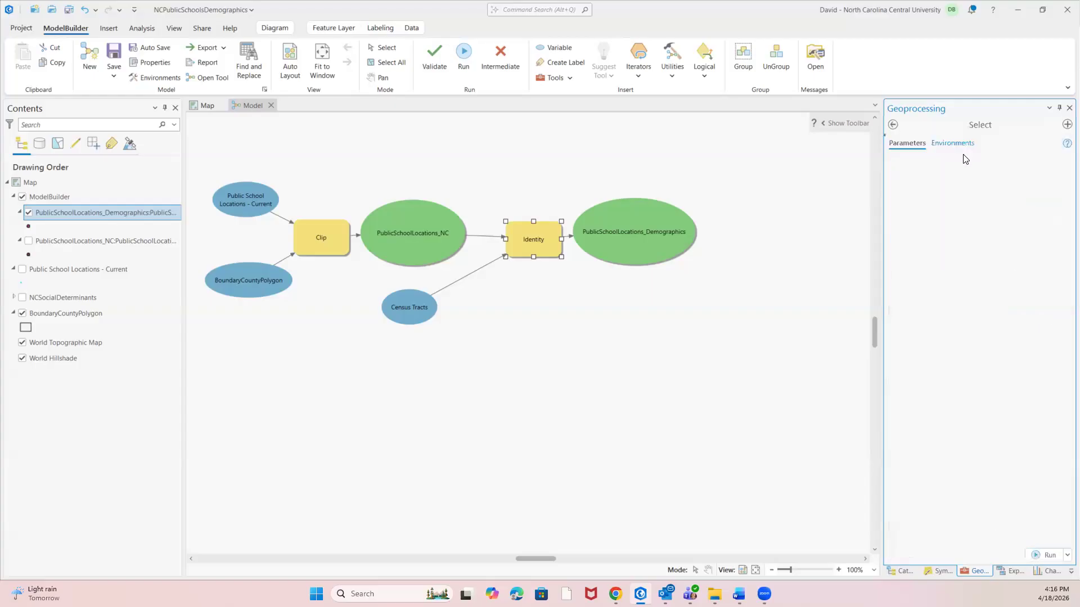
click(892, 124)
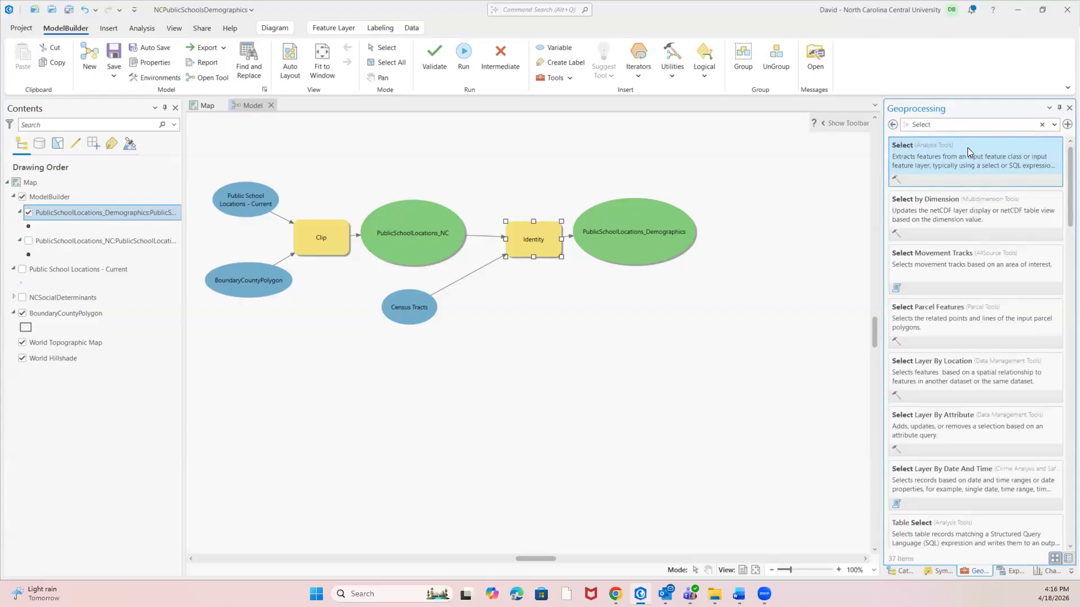
drag(905, 149, 727, 261)
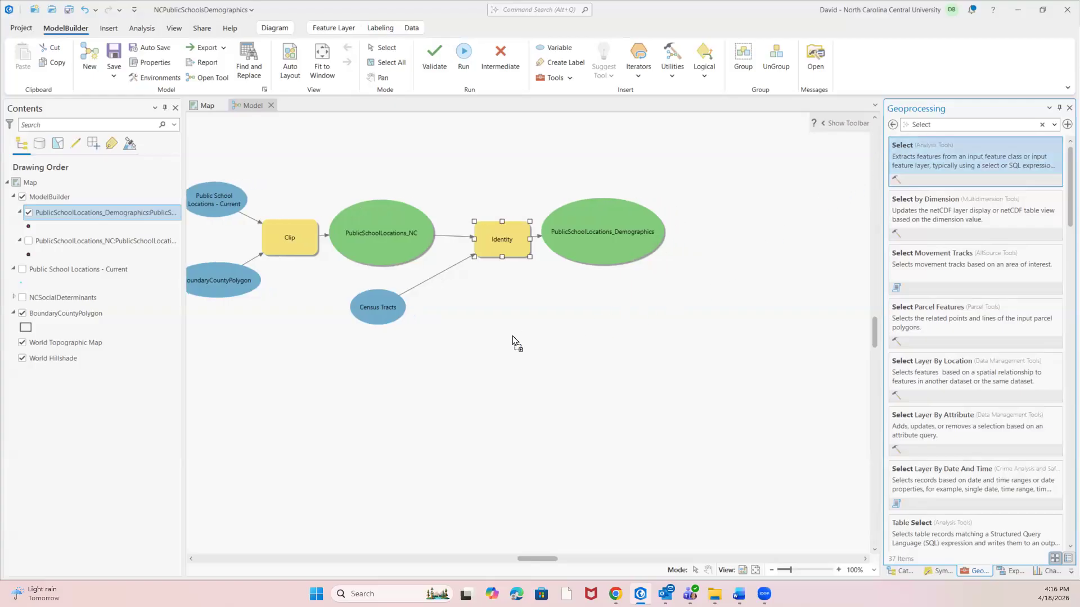
drag(454, 366, 453, 366)
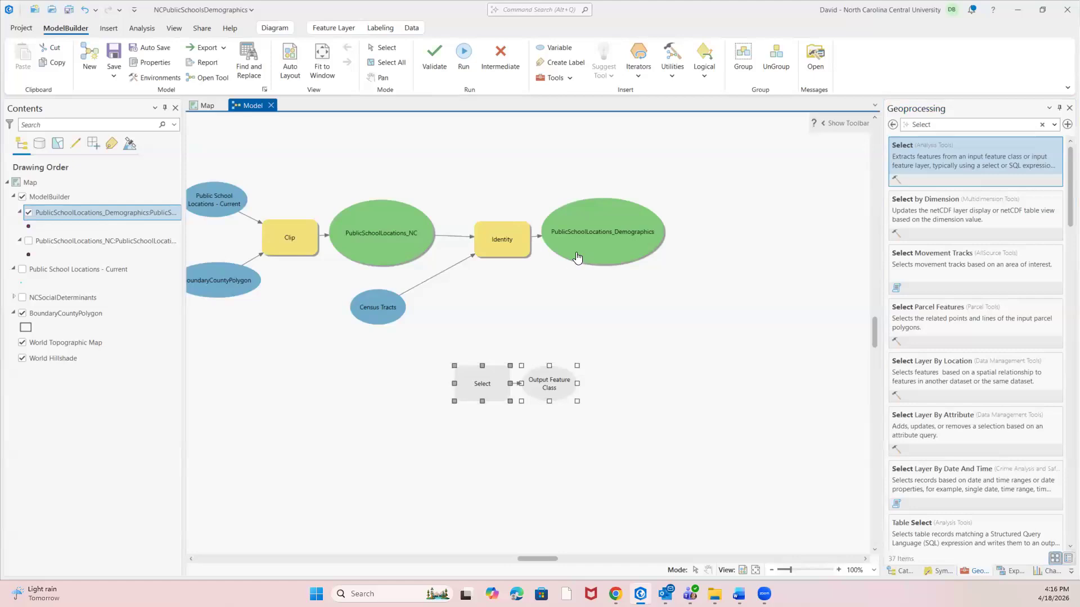
Connect PublicSchoolLocations_Demographics to the Select tool as its input features.
drag(573, 264, 493, 334)
drag(476, 375, 475, 372)
click(509, 379)
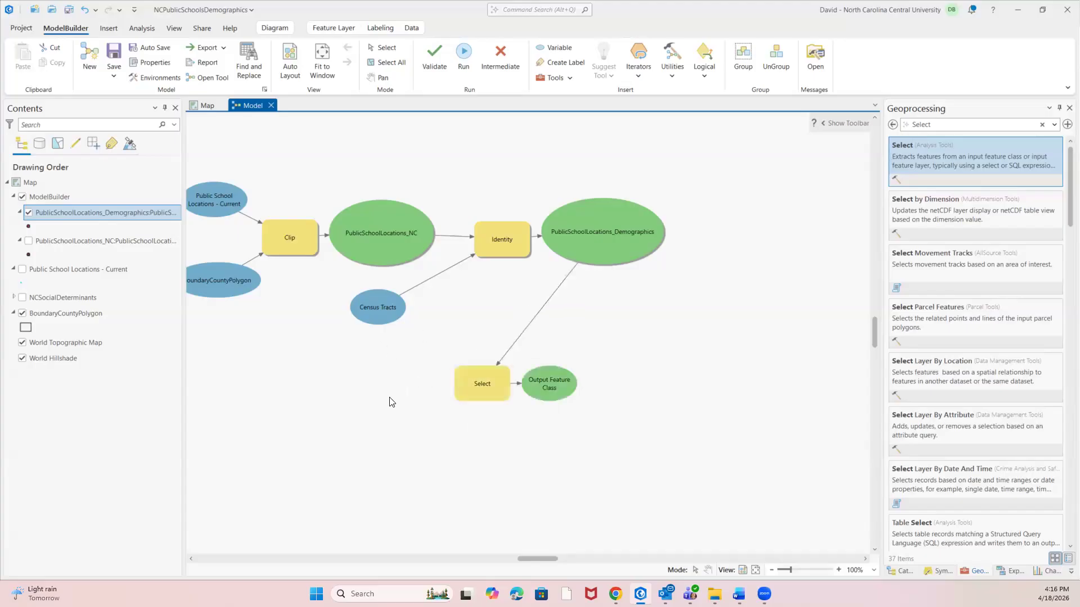
Open the Select tool's parameters and base its clause on the field Percent Households Paying 30% or More of Income on Rent.
right_click(482, 380)
click(505, 391)
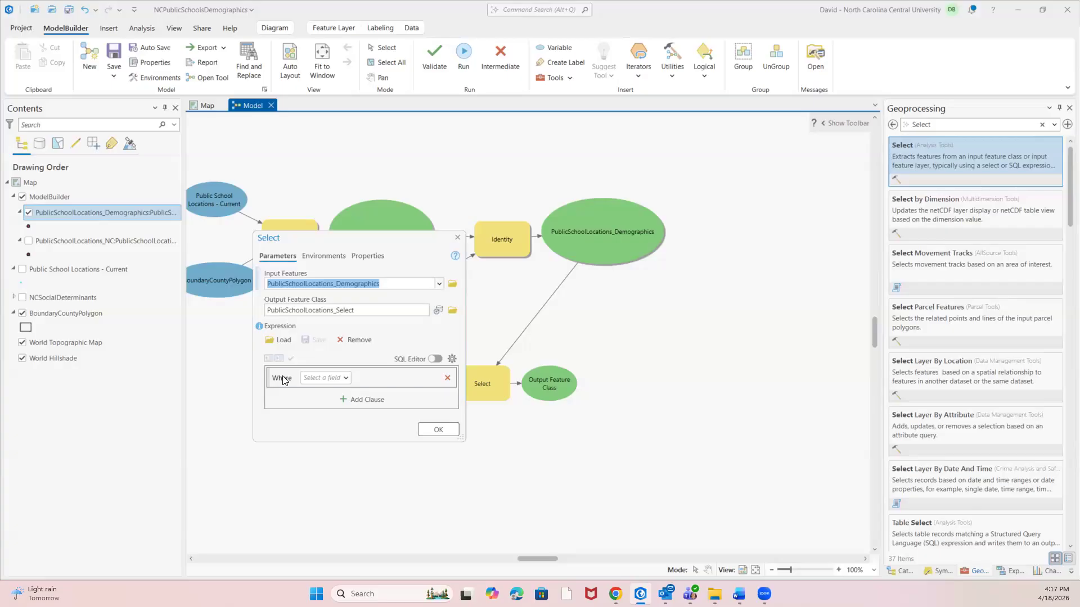
click(345, 380)
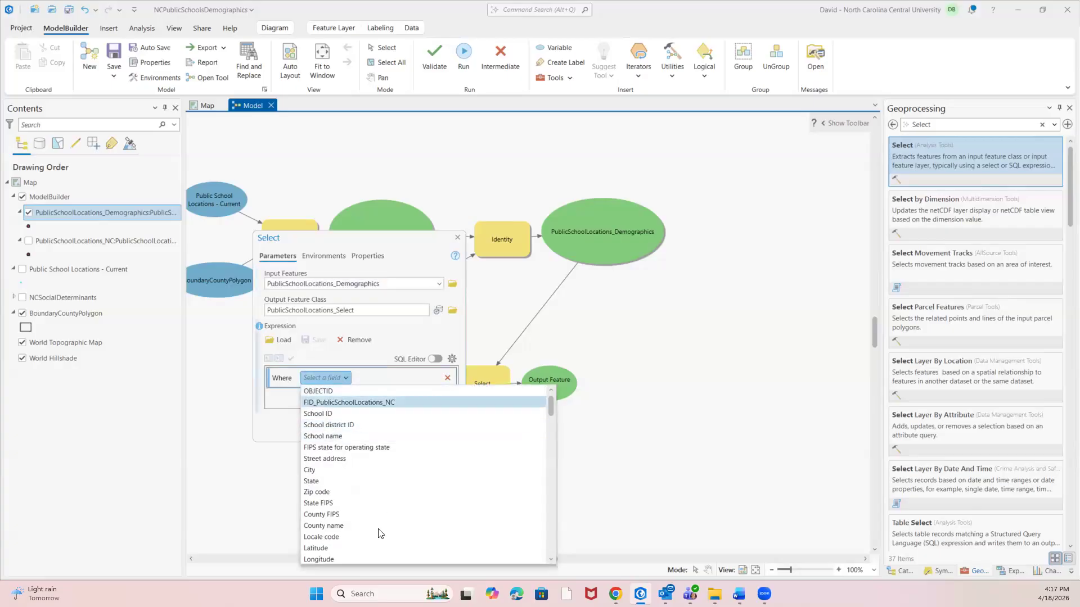
scroll(348, 455, down, 3)
scroll(347, 459, down, 10)
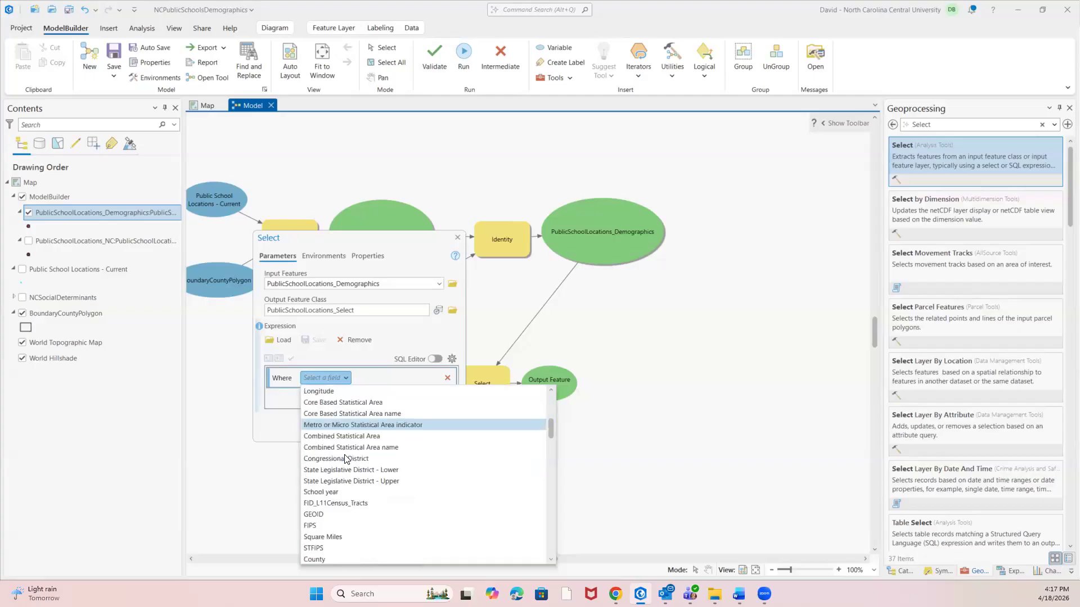
scroll(346, 462, down, 10)
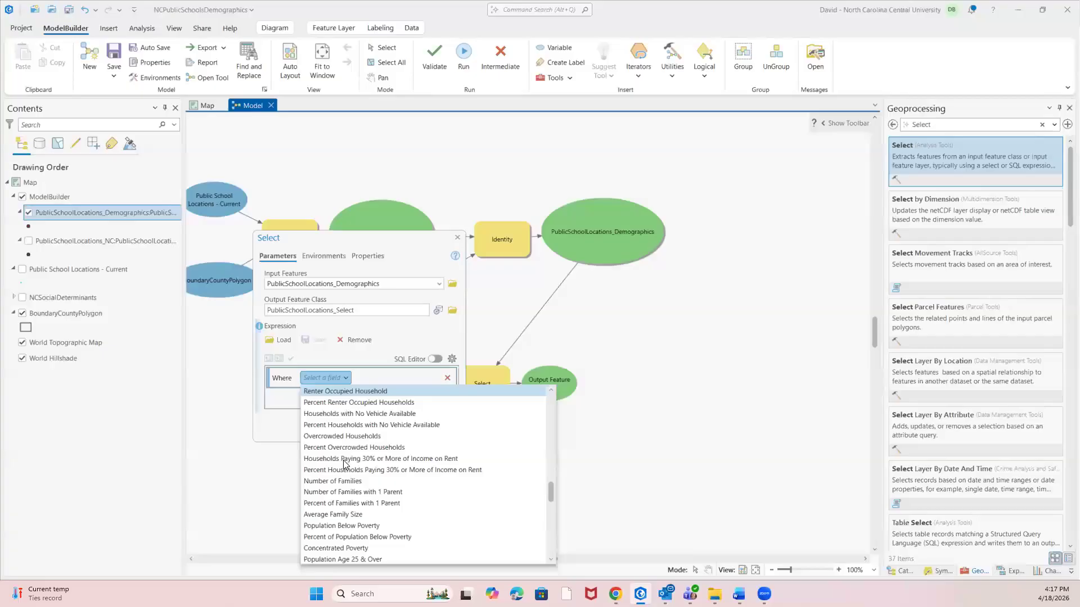
scroll(346, 464, up, 1)
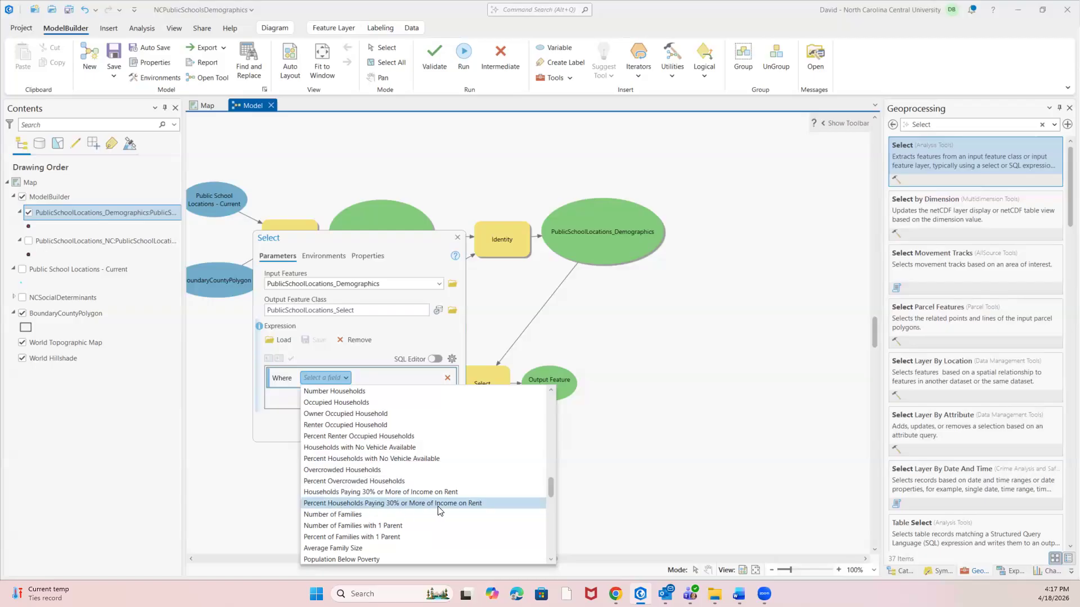
click(390, 503)
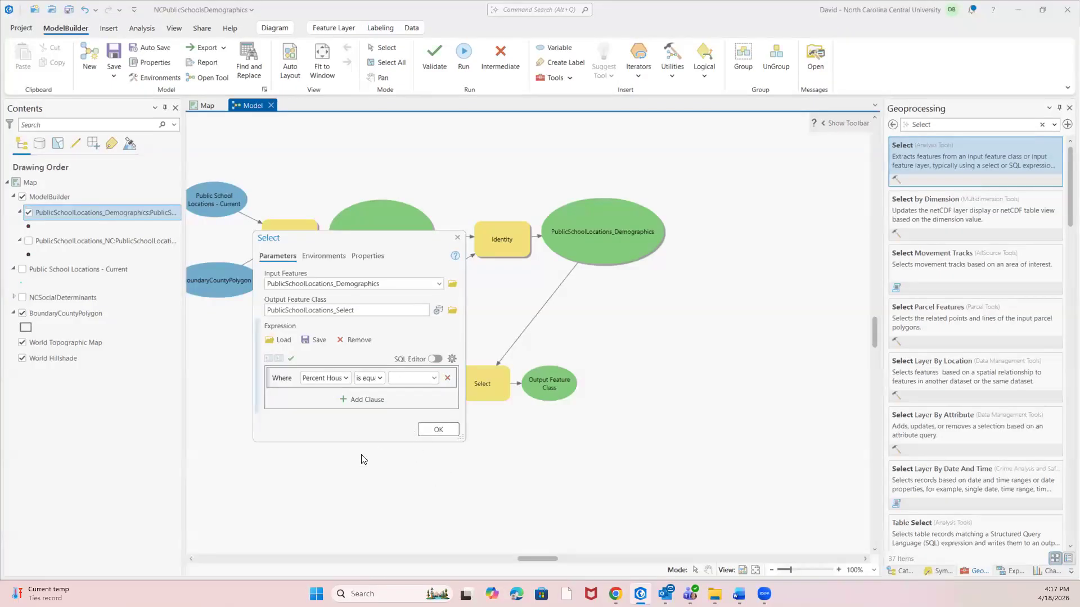
Set the clause's condition to is greater than or equal to the listed value 70.049504950495.
click(380, 379)
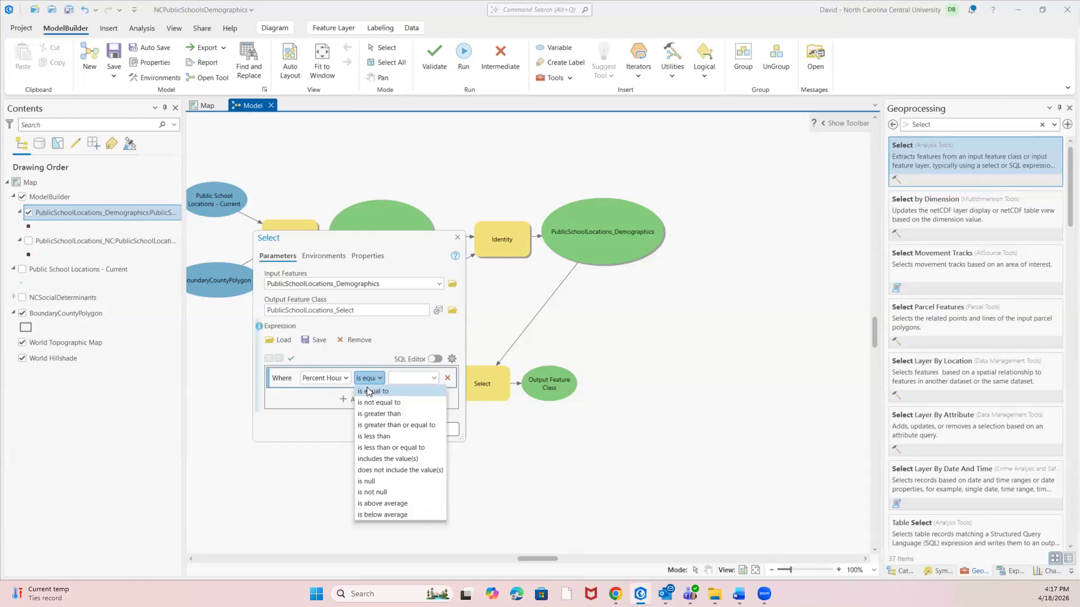
click(376, 426)
click(435, 378)
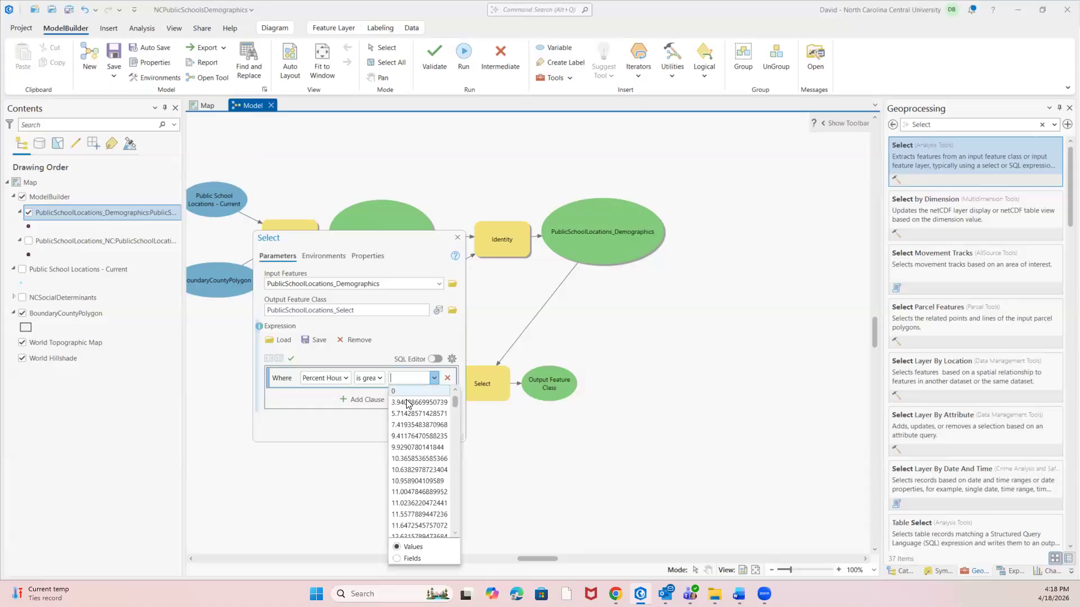
drag(453, 406, 454, 502)
scroll(418, 493, down, 10)
scroll(414, 498, down, 10)
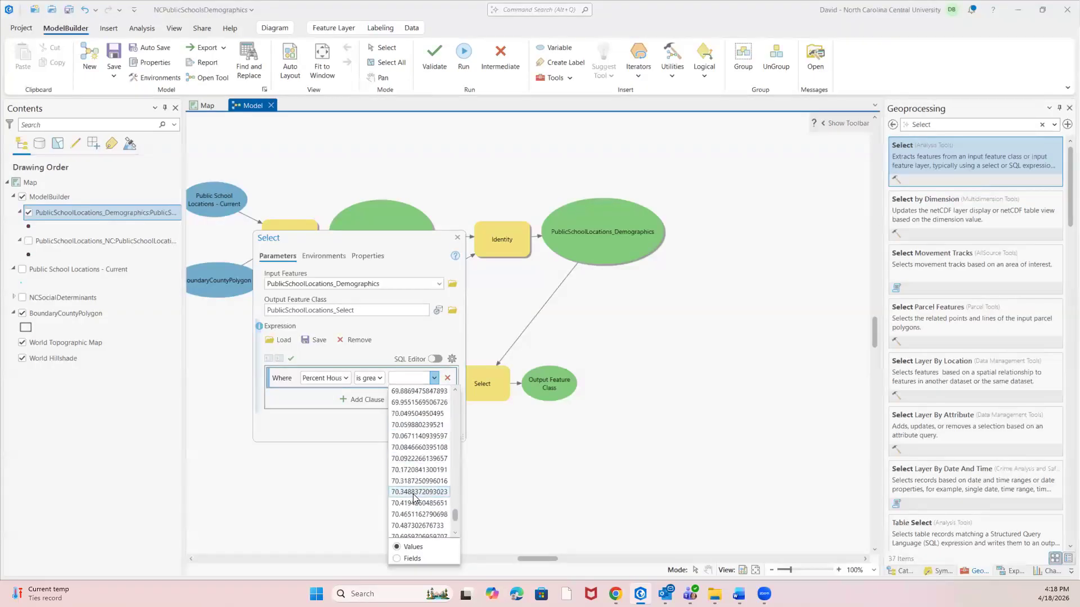
click(397, 416)
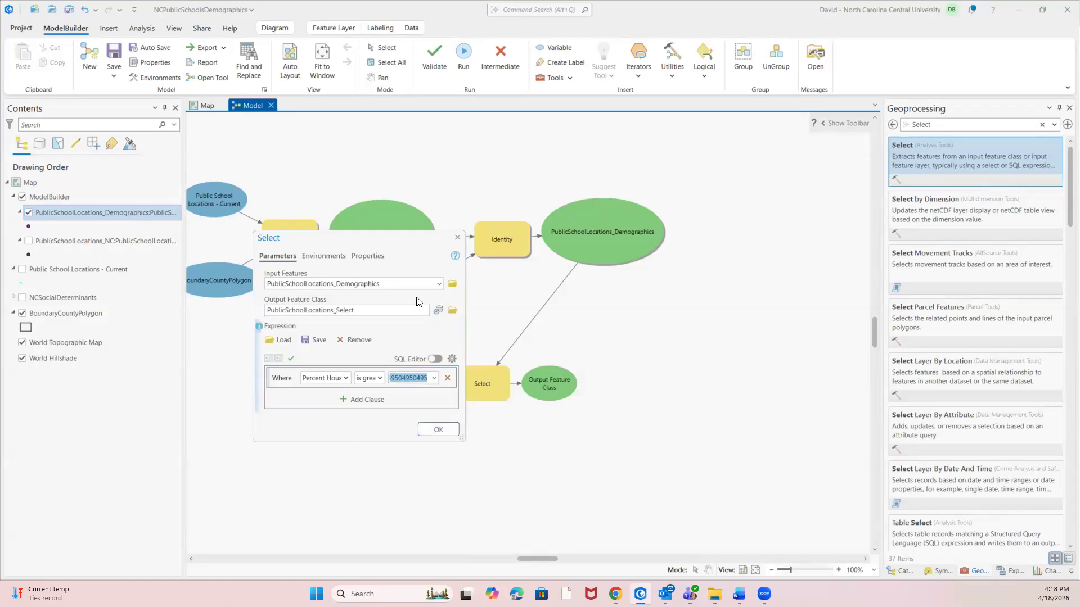
Name the Select output feature class PublicSchoolLocations_PercentGreaterThan70 and accept the tool's parameters.
click(367, 312)
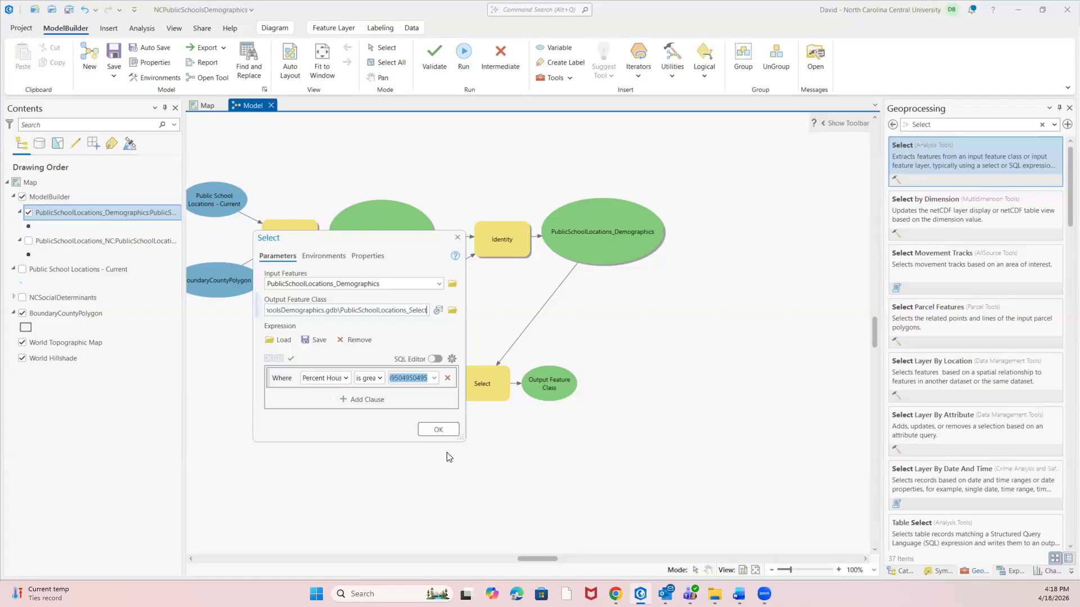
key(BackSpace)
key(BackSpace)
key(BackSpace)
key(BackSpace)
key(BackSpace)
key(BackSpace)
text(PercentGreaterThan70)
click(436, 431)
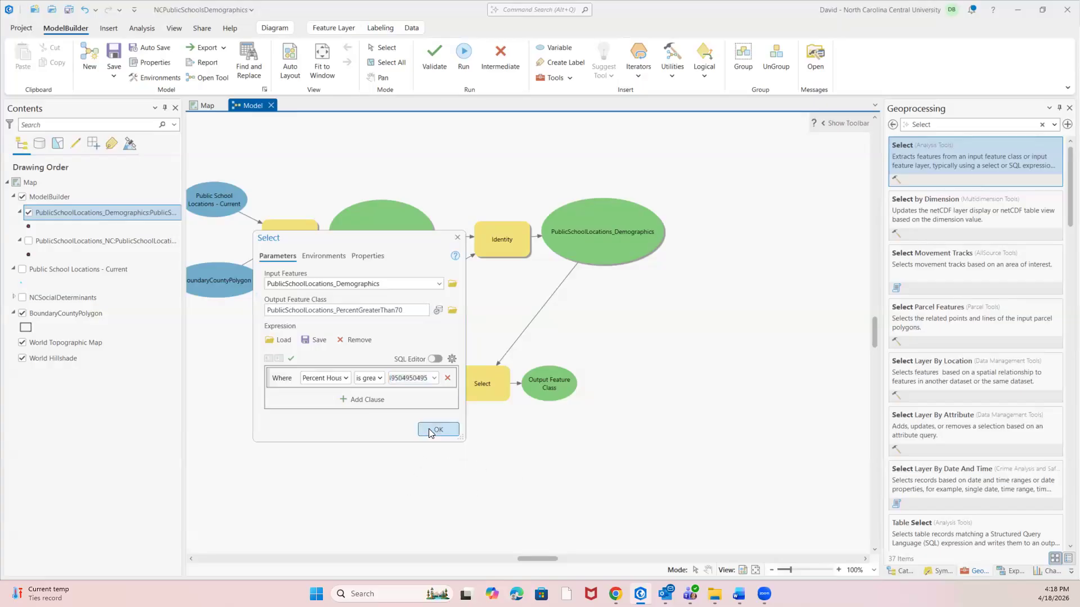
Run the model with the Select tool, moving its message window aside, and close the messages when done.
click(465, 54)
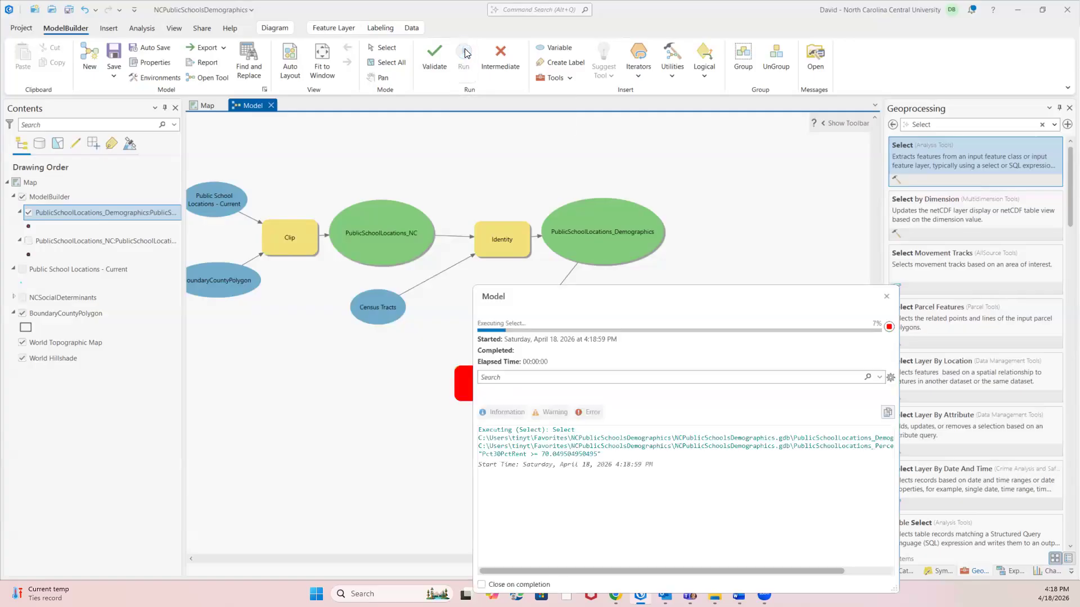
drag(659, 297, 760, 274)
click(989, 276)
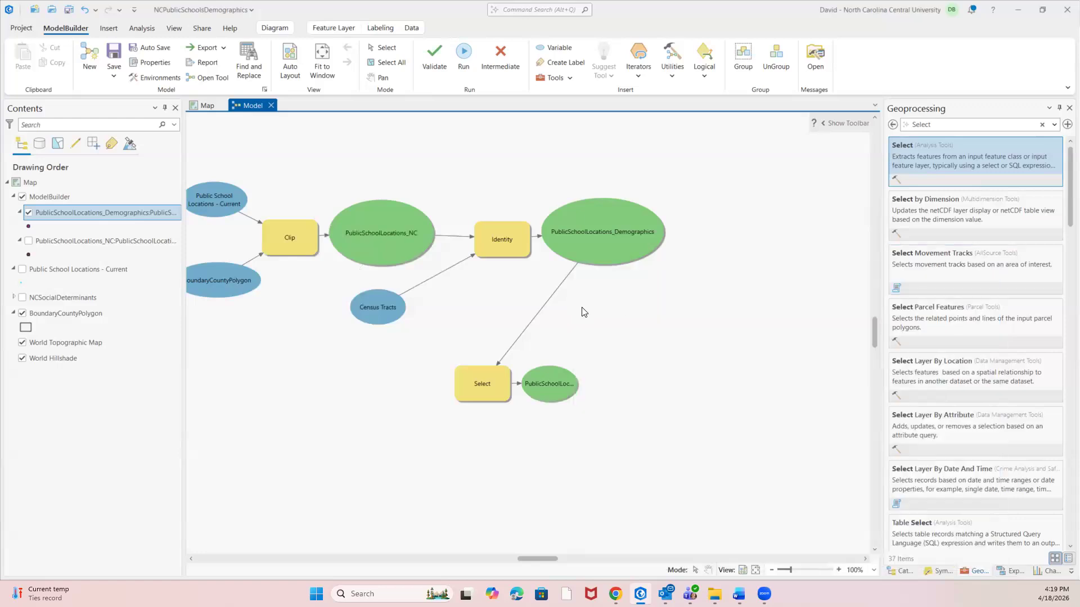
Enlarge the Select tool's output element in the model so its full name PublicSchoolLocations_PercentGreaterThan70 fits inside the oval.
click(562, 383)
drag(575, 384, 706, 383)
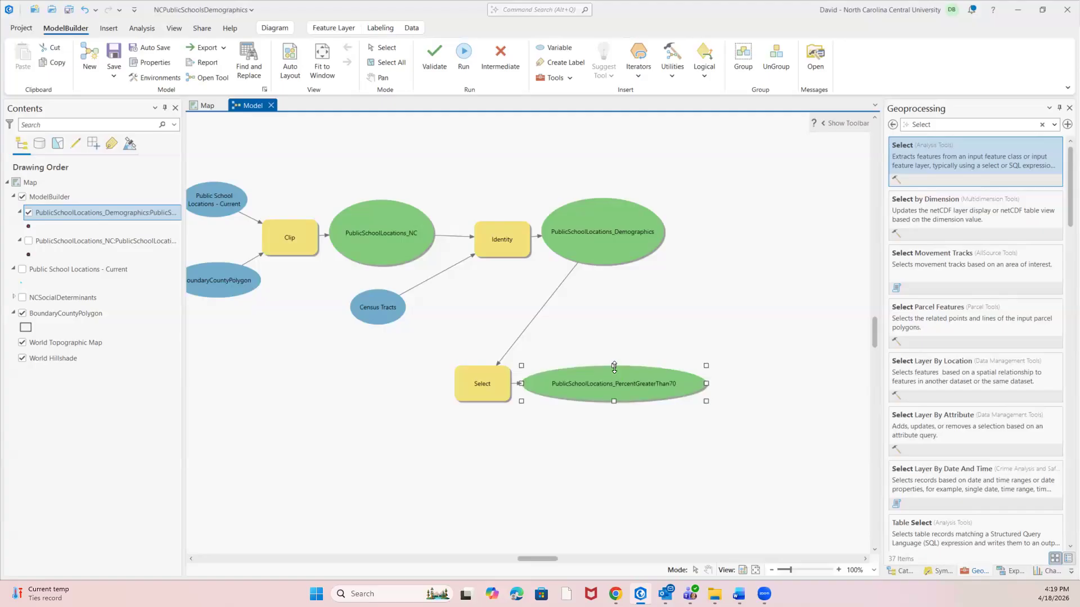
drag(613, 365, 614, 349)
drag(614, 401, 614, 423)
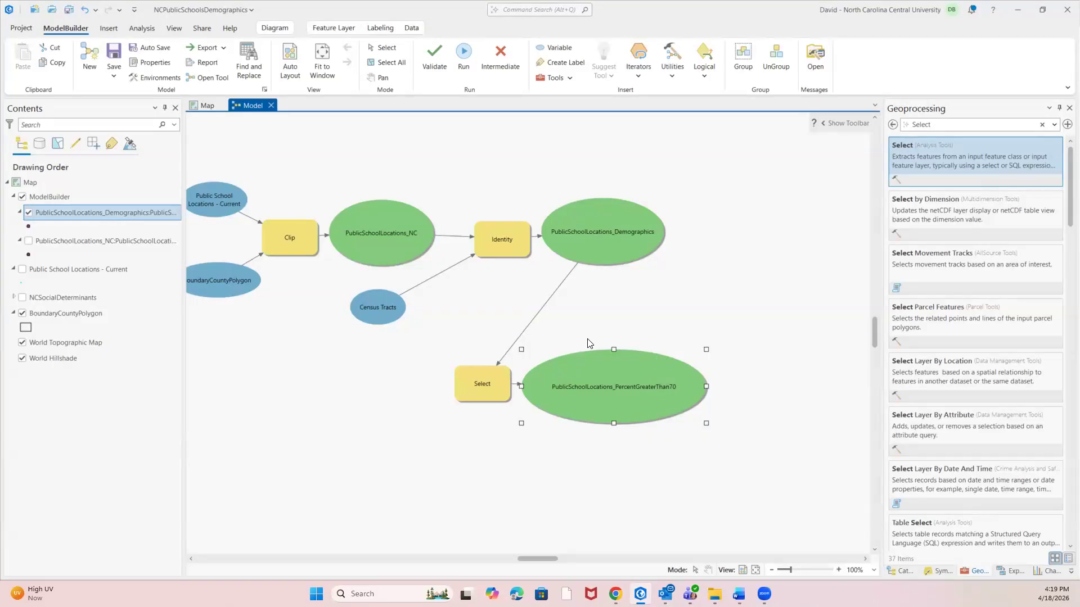
Add the PublicSchoolLocations_PercentGreaterThan70 output to the display and switch to the map view.
right_click(597, 389)
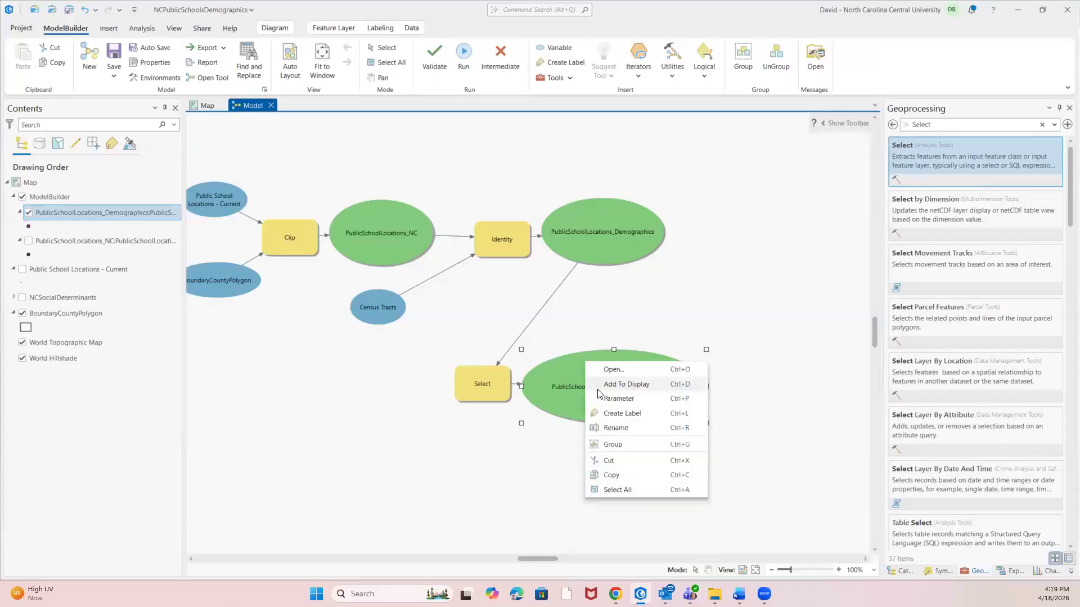
click(610, 382)
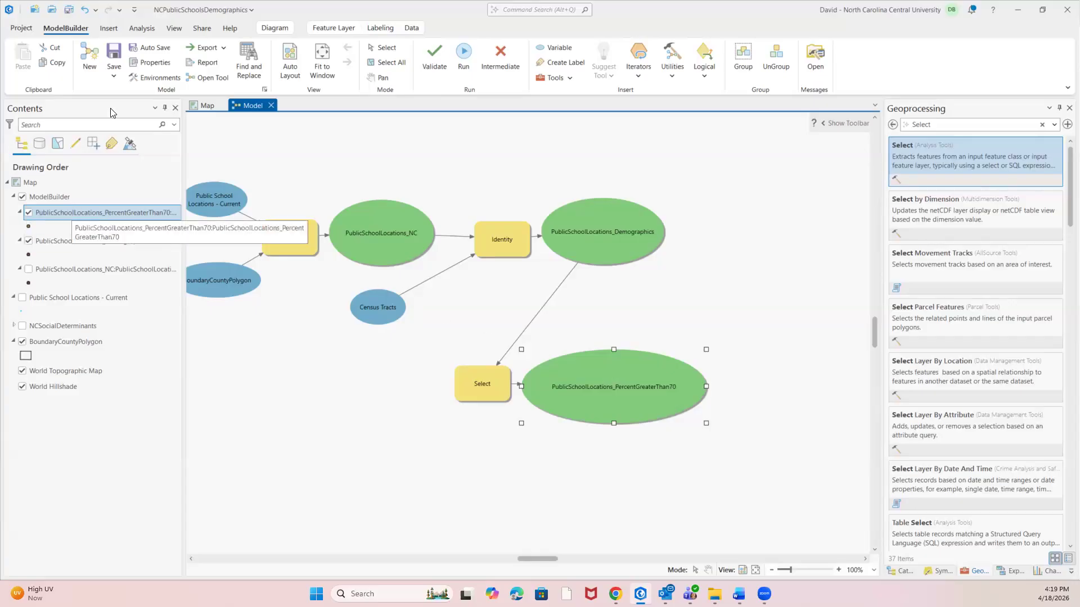
click(204, 105)
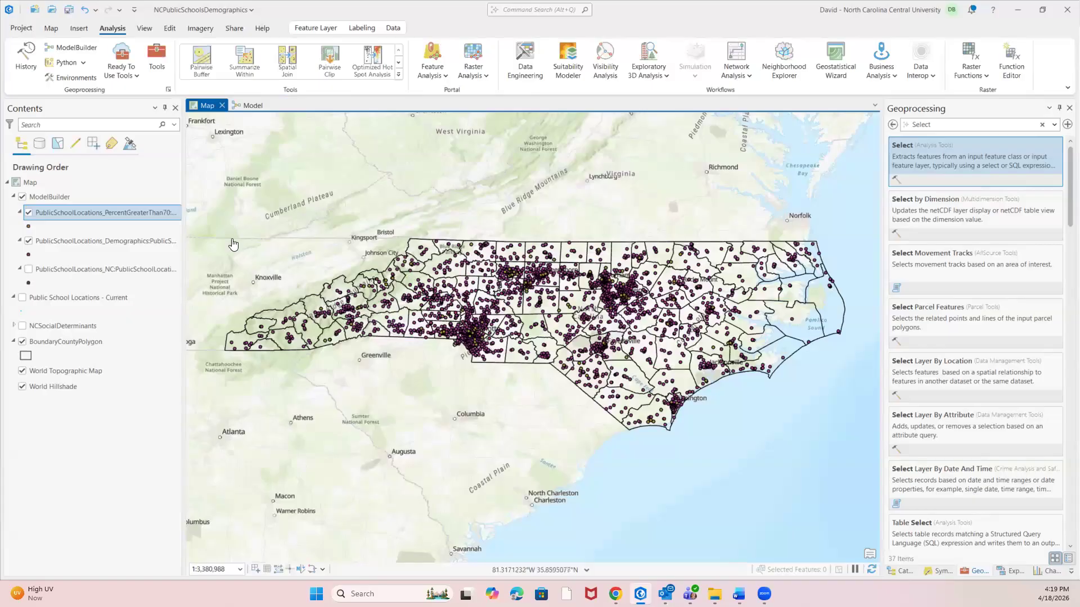
Symbolize the PublicSchoolLocations_PercentGreaterThan70 layer with the red Circle 3 symbol and hide the PublicSchoolLocations_Demographics layer.
right_click(84, 212)
mouse_move(85, 213)
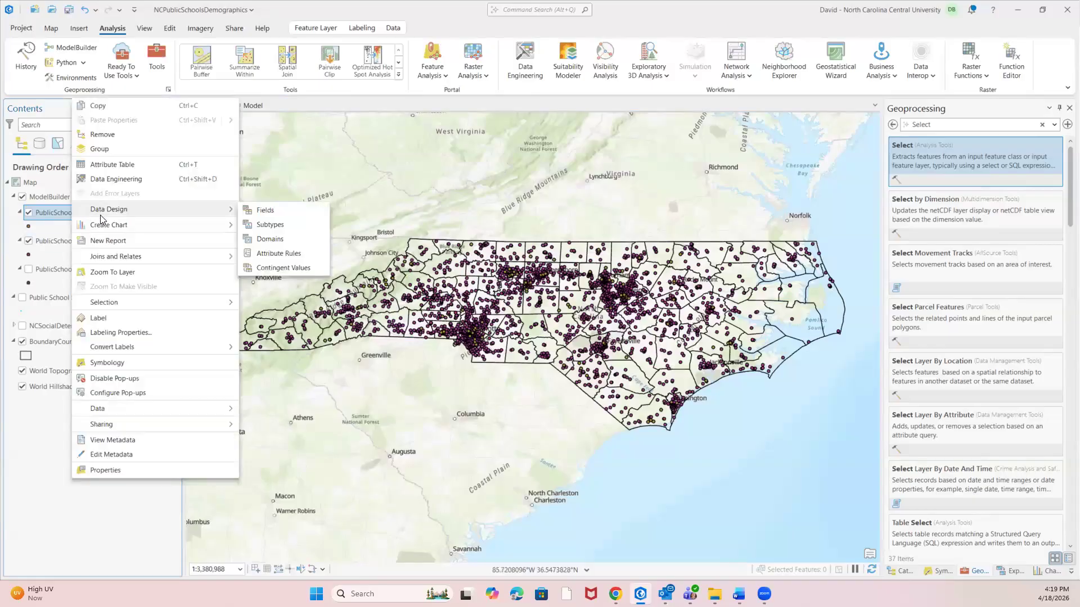
click(96, 365)
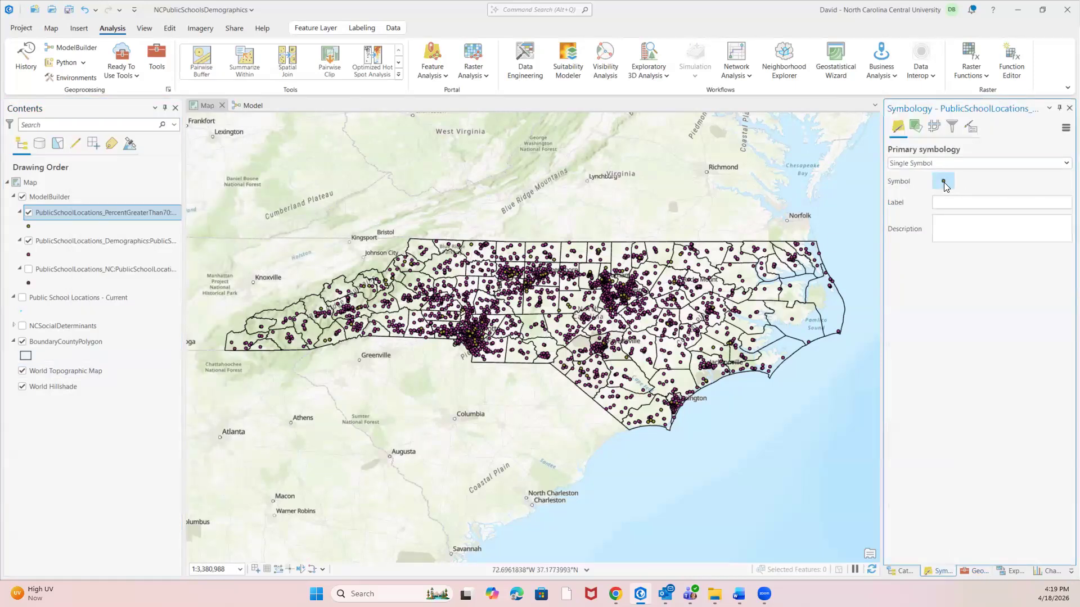
click(945, 182)
click(1031, 219)
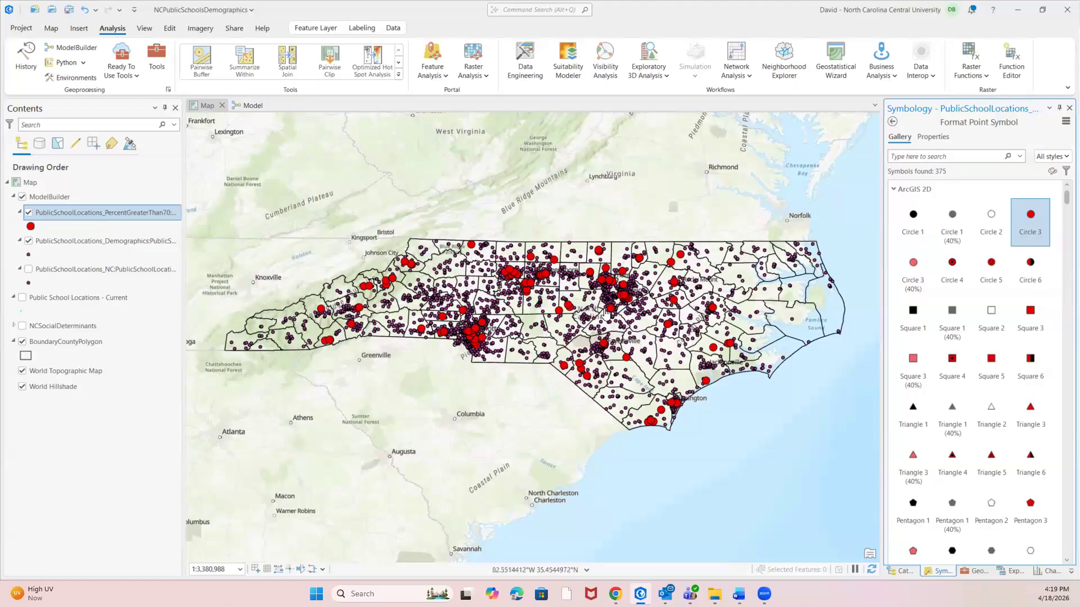
click(28, 242)
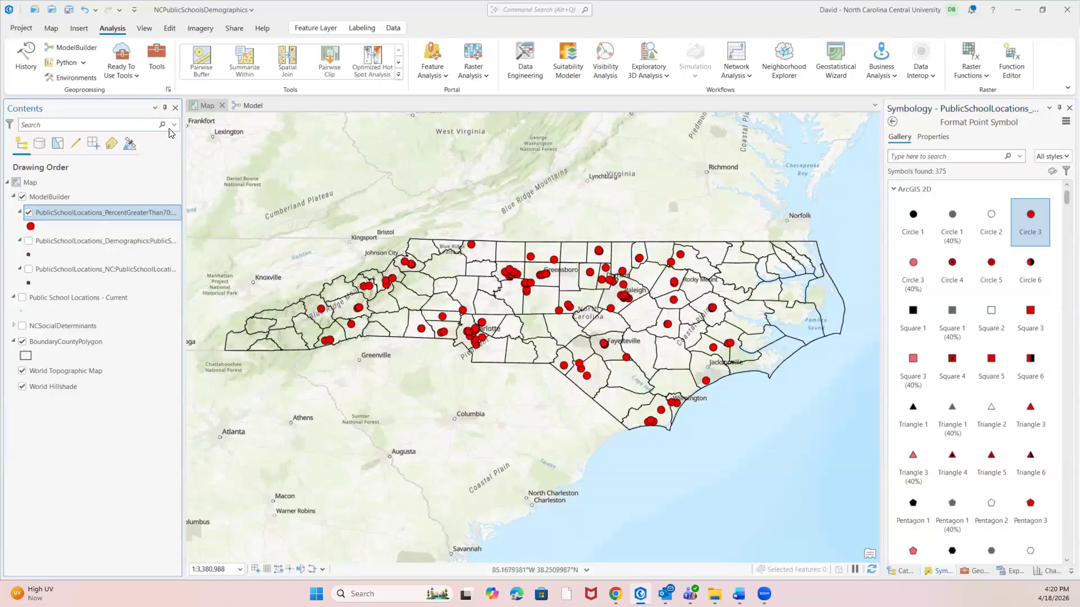
Return to the model and search the geoprocessing tools for Summary Statistics.
click(253, 107)
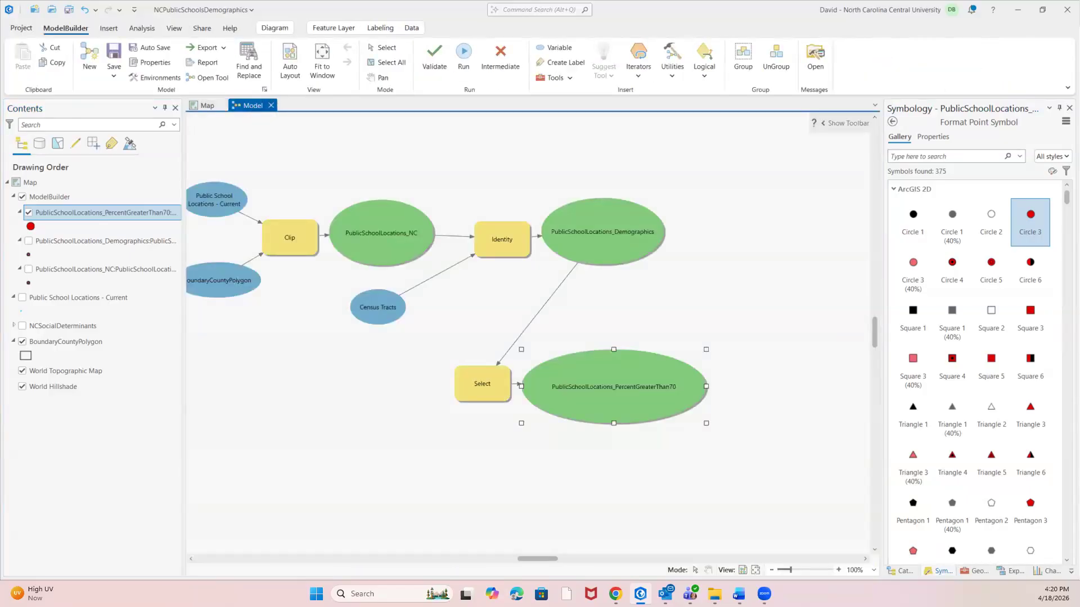
click(906, 155)
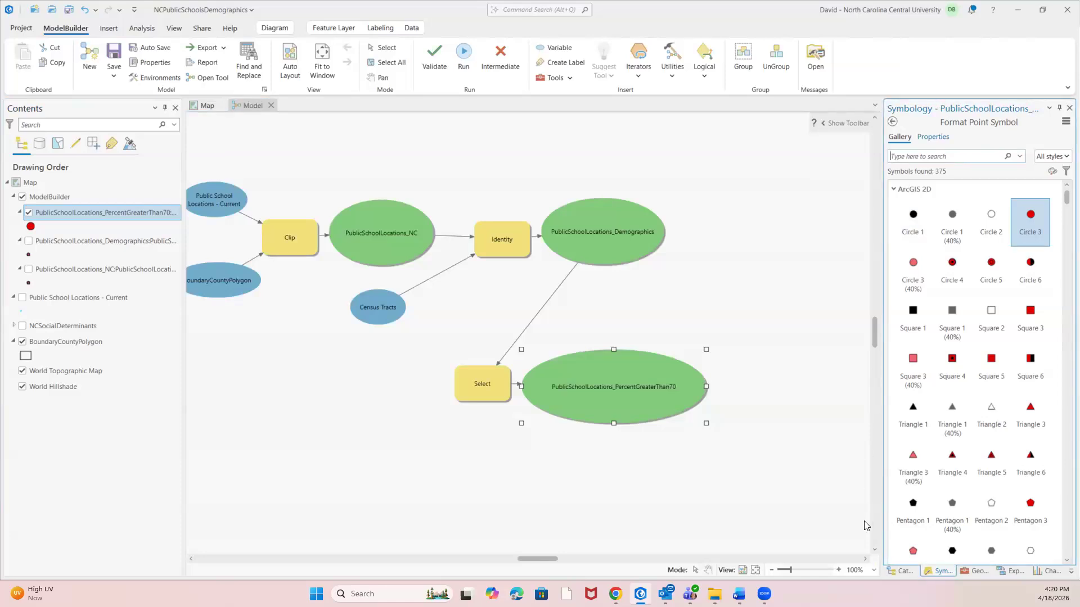
click(903, 571)
click(939, 570)
click(974, 570)
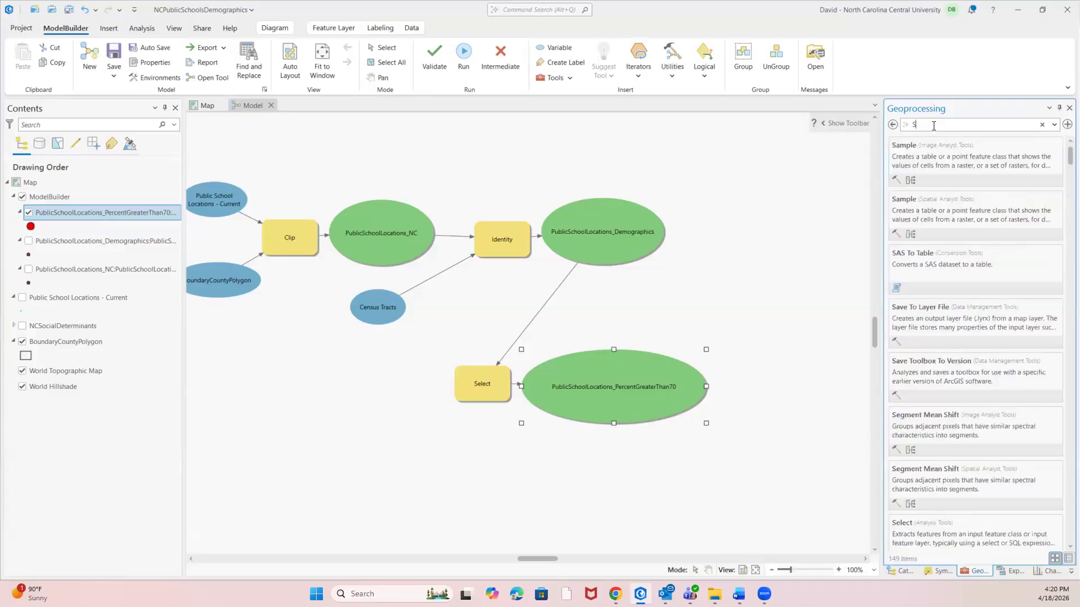
key(BackSpace)
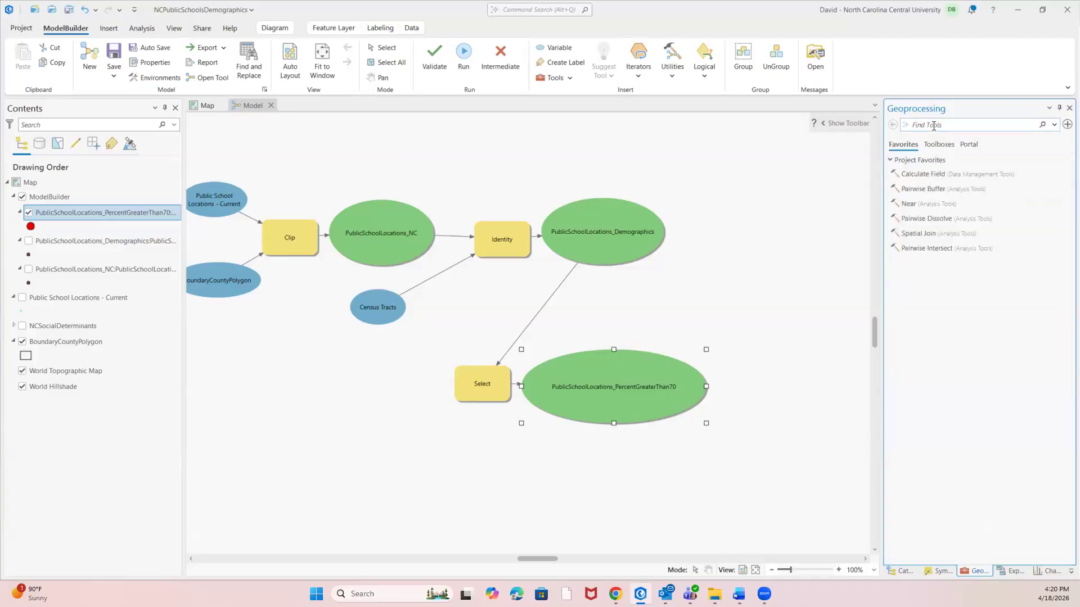
text(Summary Stati)
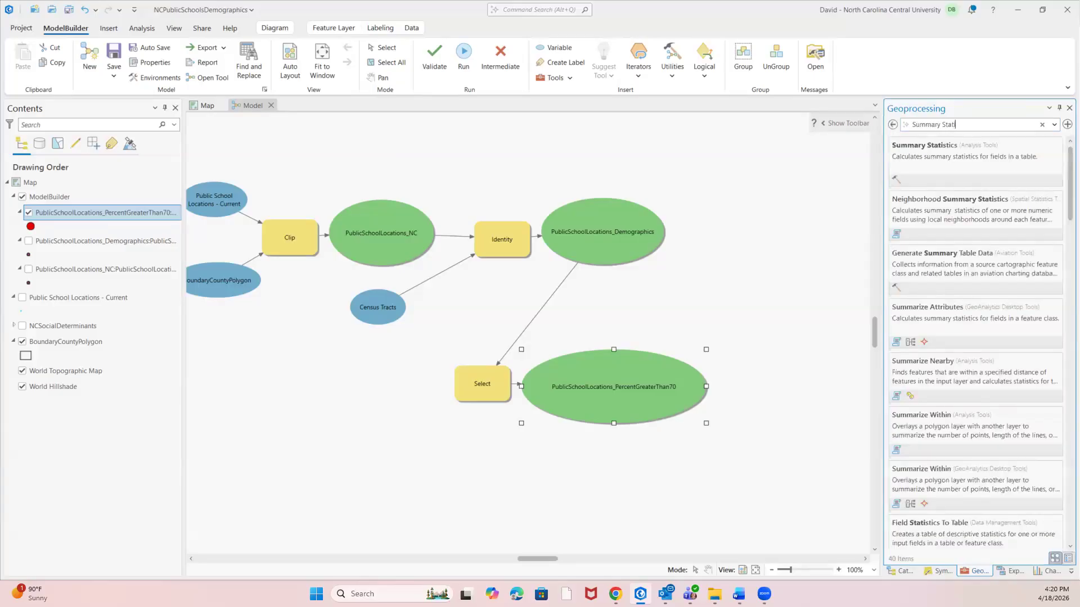
text(sti)
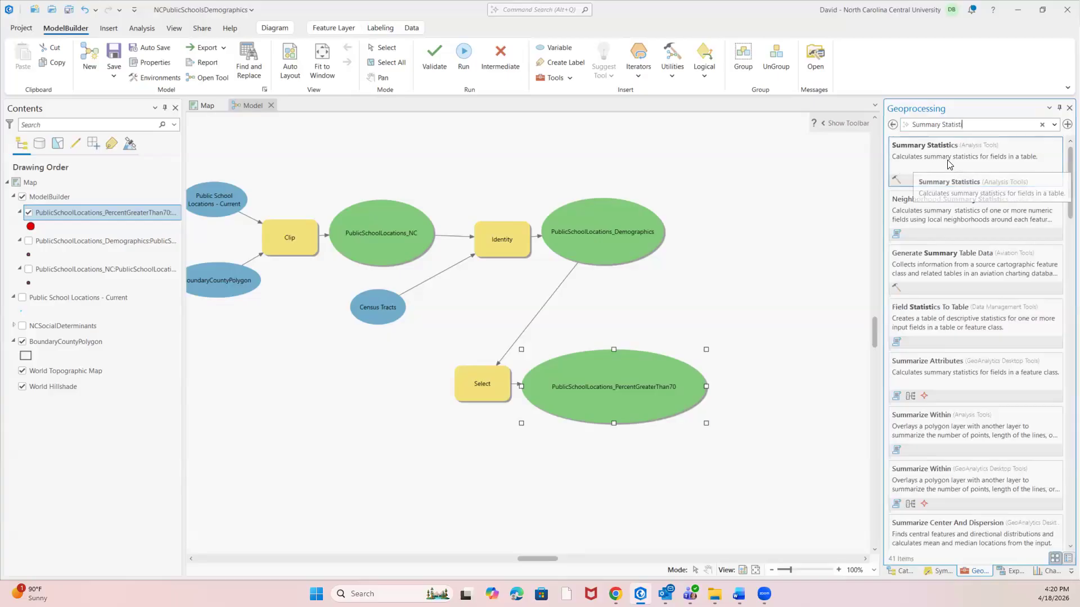
Add the Summary Statistics tool to the model below Select and connect PublicSchoolLocations_PercentGreaterThan70 to it as the Input Table.
click(986, 163)
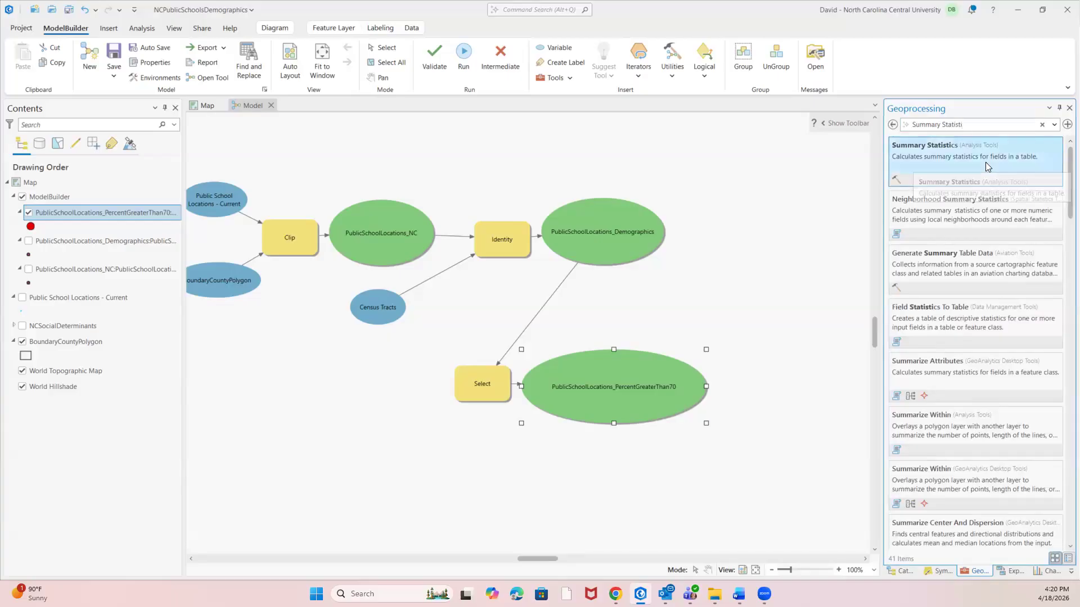
click(893, 125)
drag(975, 168, 801, 295)
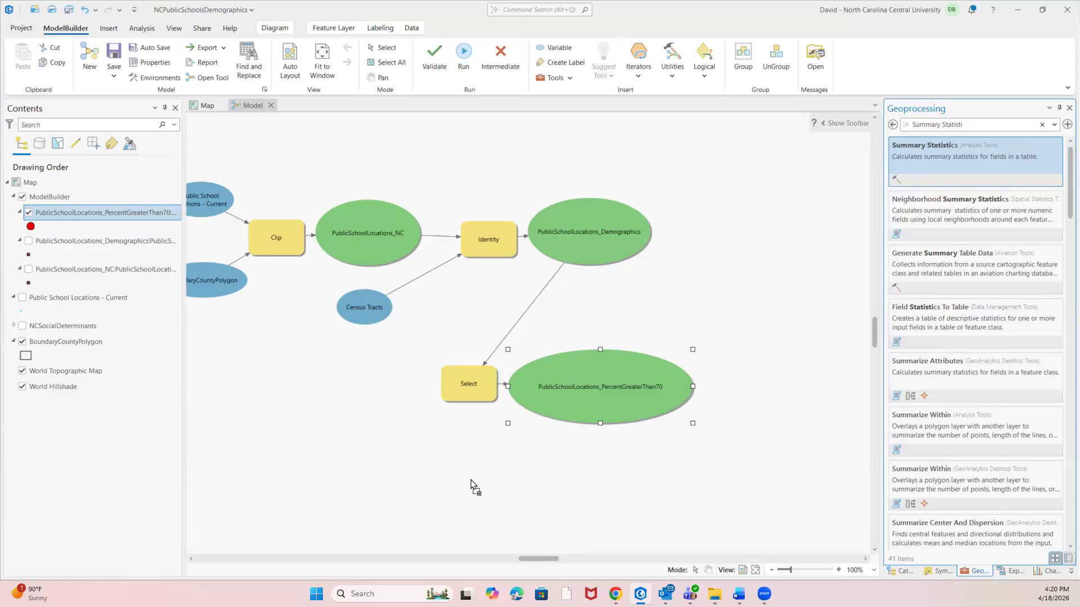
drag(434, 490, 442, 487)
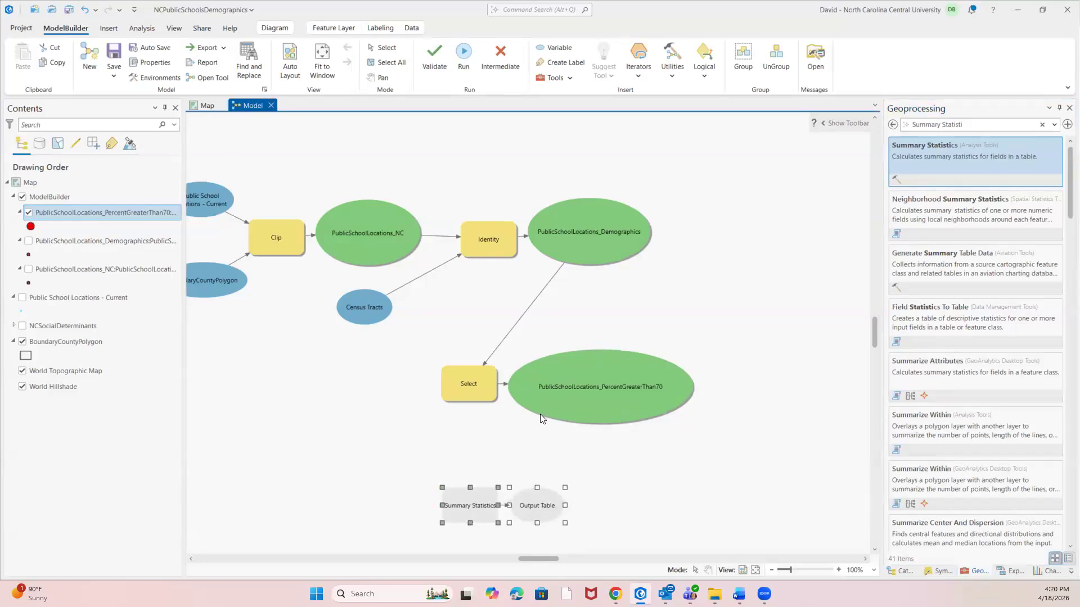
drag(543, 419, 473, 496)
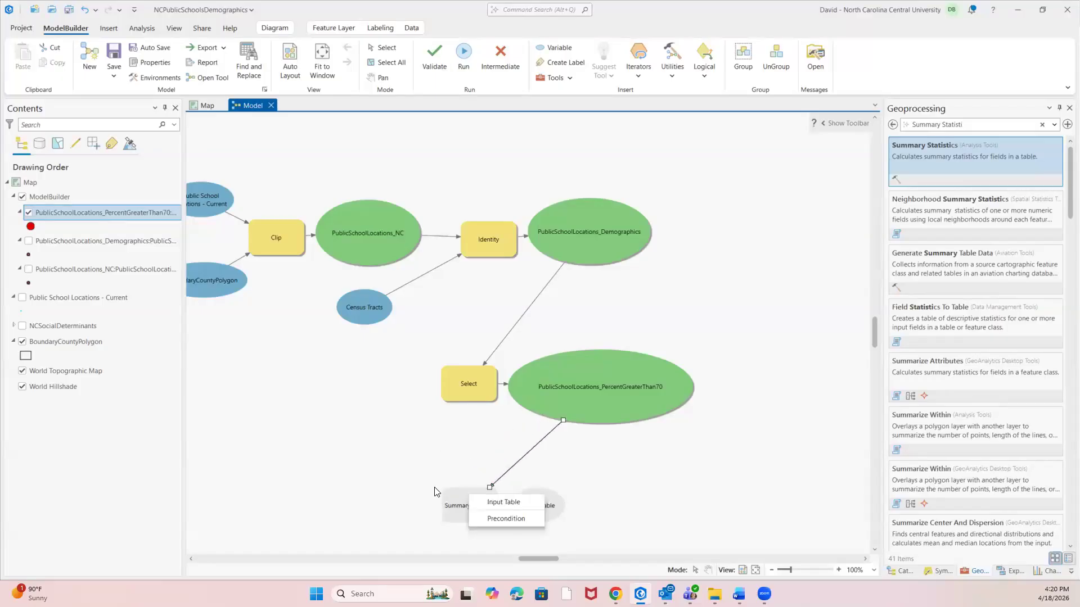
click(498, 503)
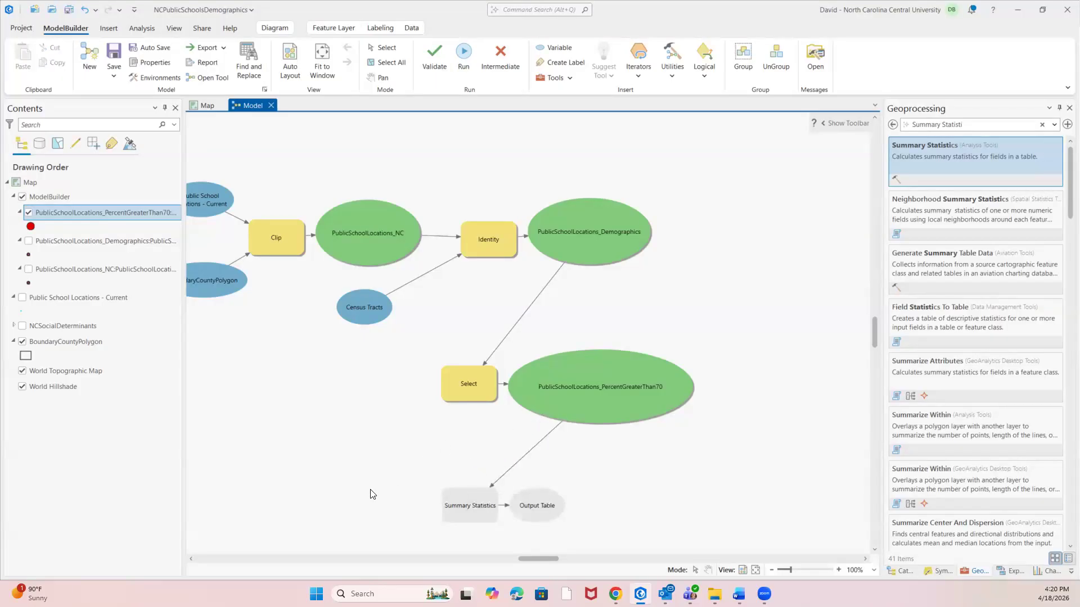
Open the Summary Statistics parameters and add Percent Households Speaking Limited English as a statistics field with statistic type Sum.
right_click(464, 504)
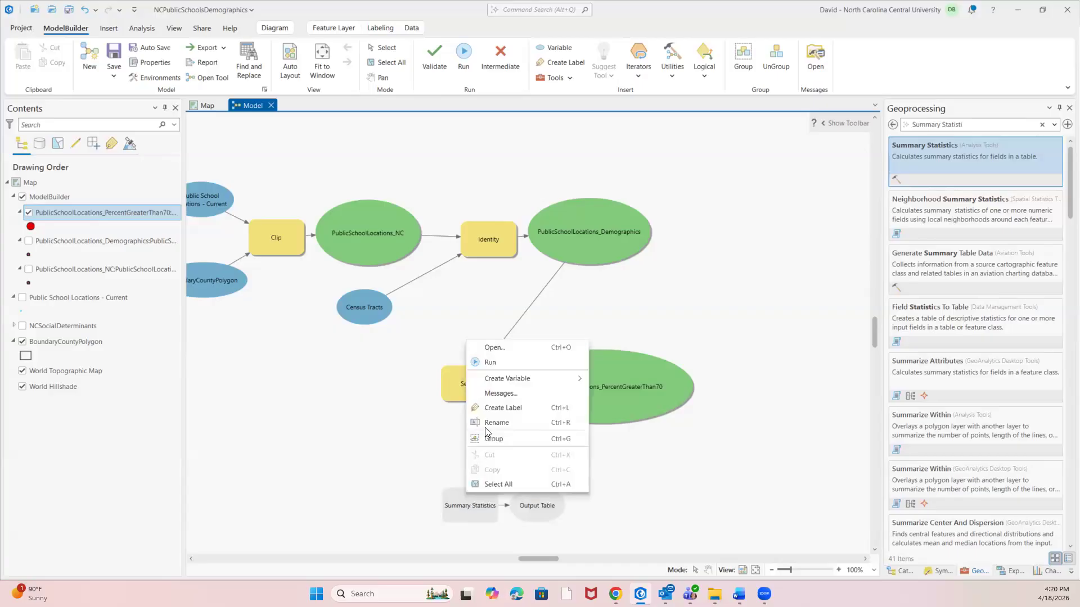
click(488, 351)
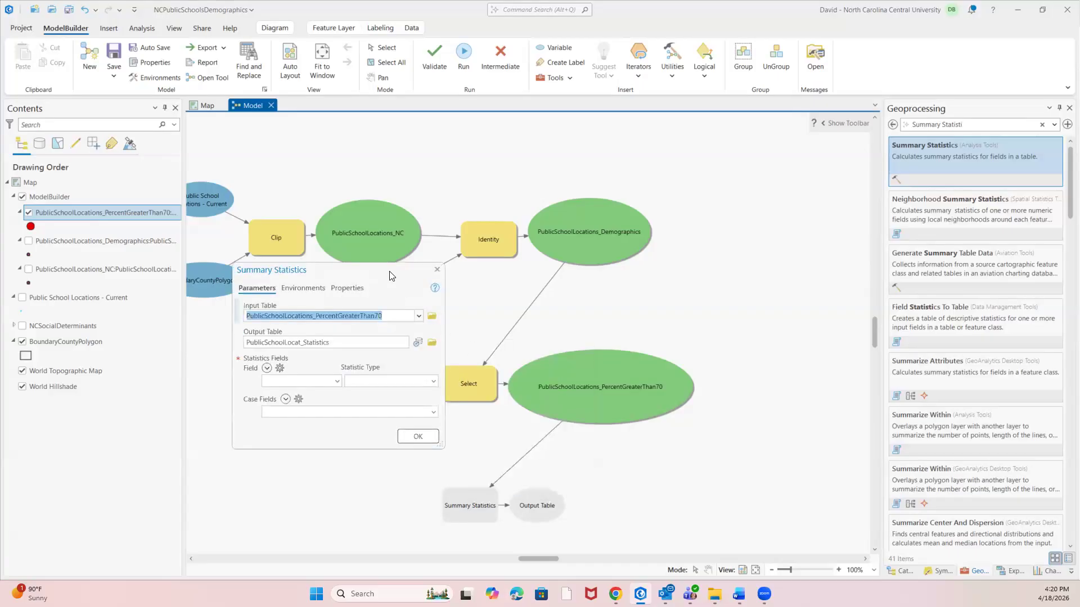
drag(392, 276, 804, 148)
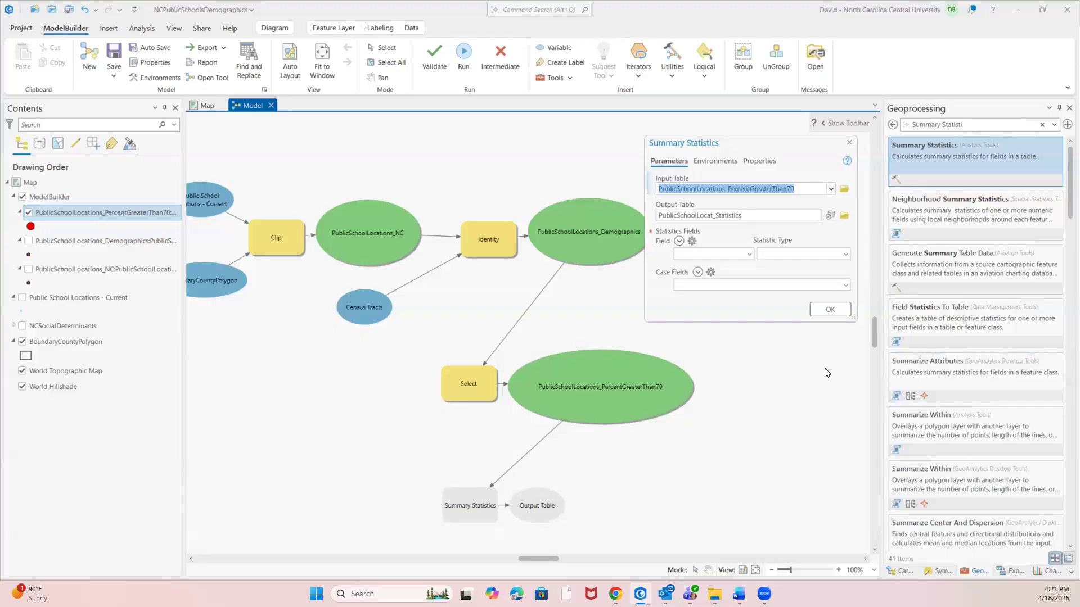
click(749, 254)
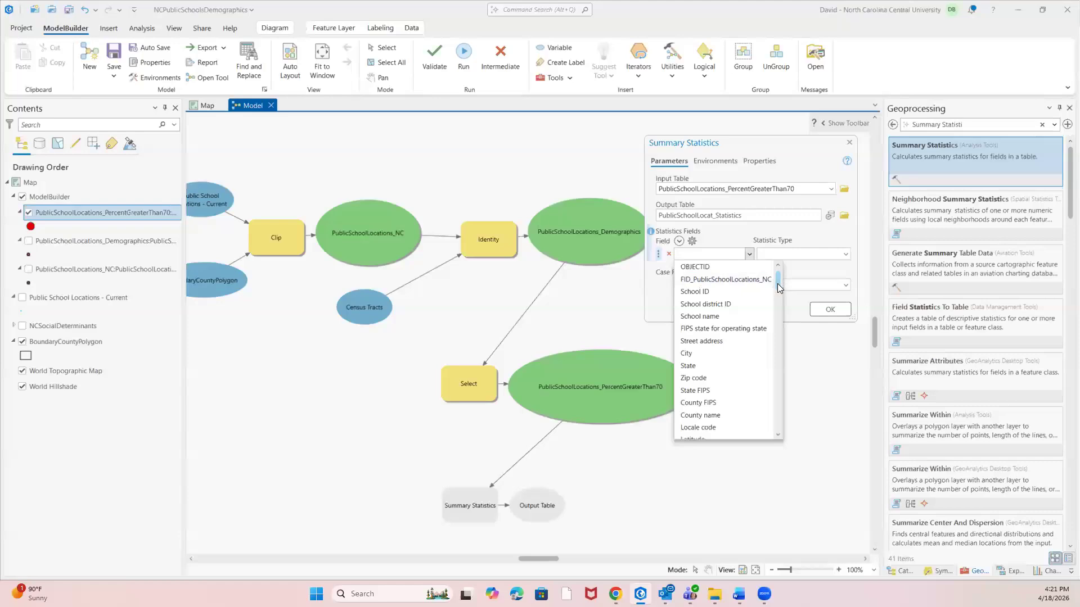
scroll(776, 328, down, 10)
scroll(790, 389, up, 10)
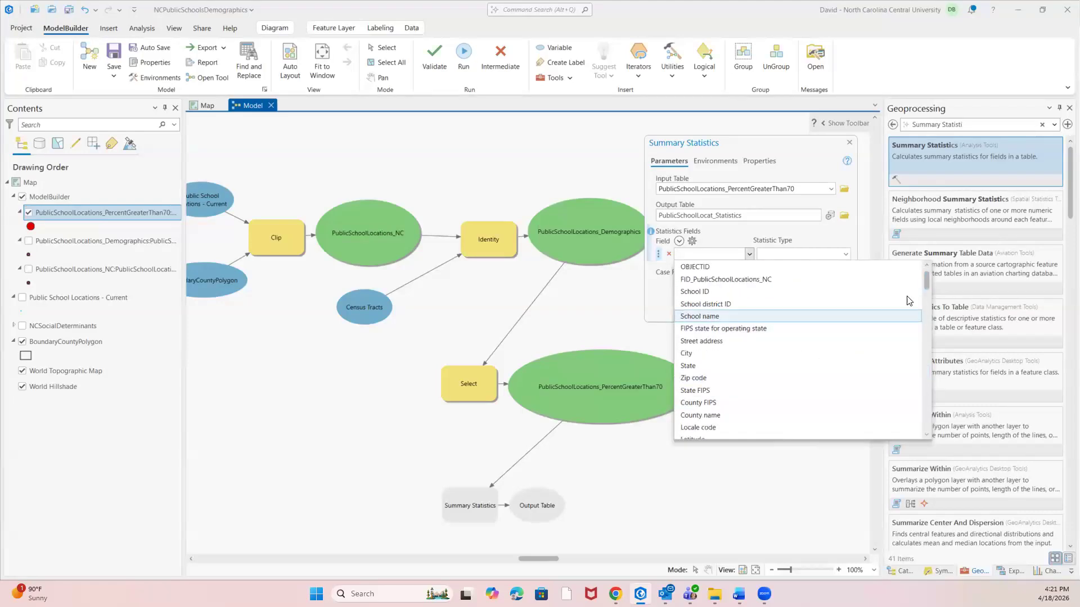
scroll(923, 292, down, 2)
scroll(922, 311, down, 15)
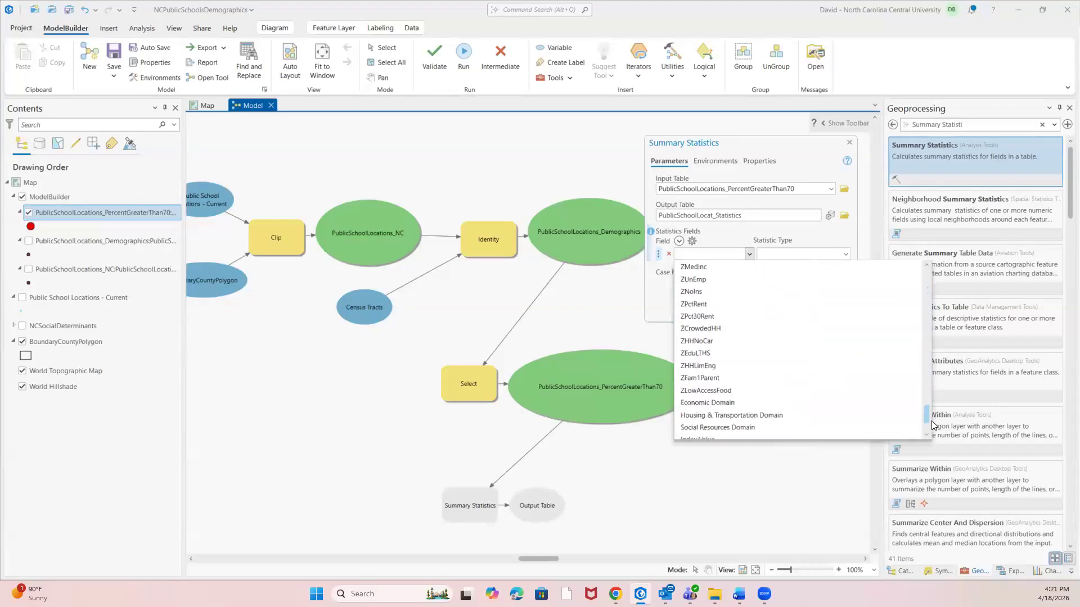
scroll(782, 343, up, 6)
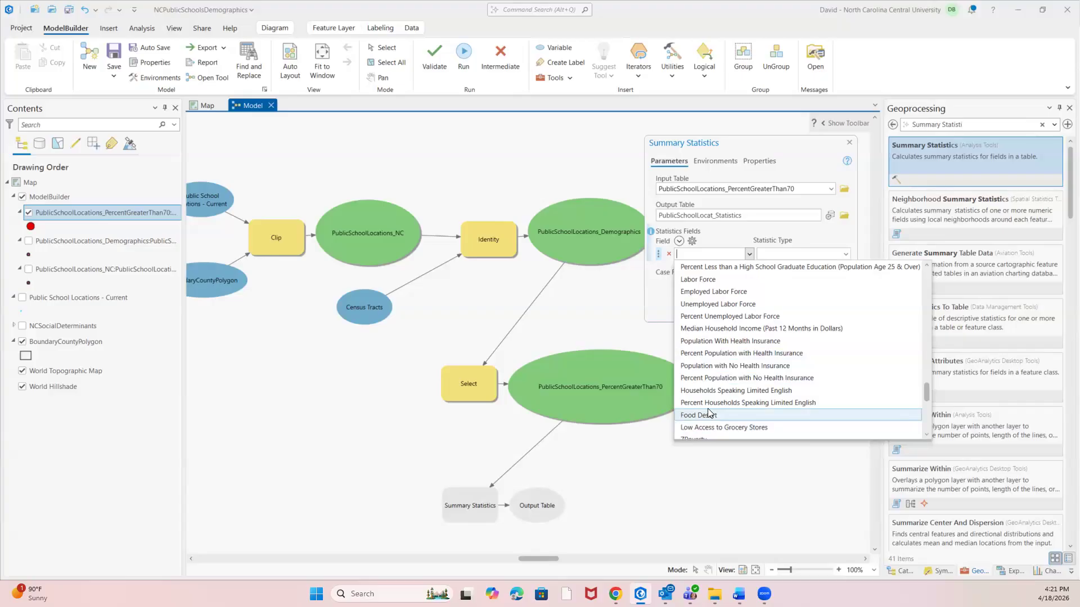
click(754, 404)
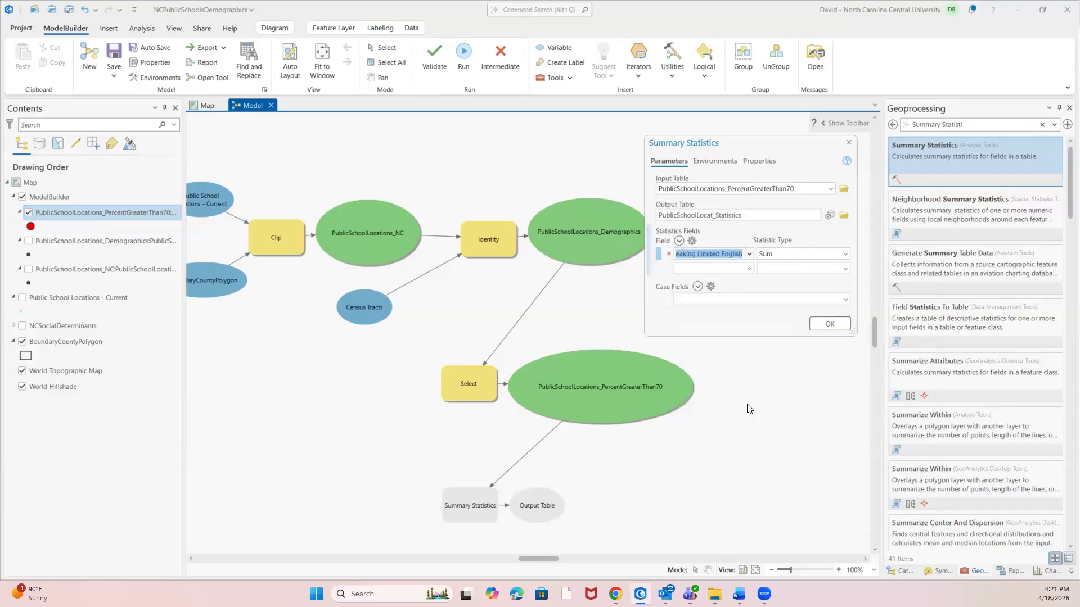
click(846, 254)
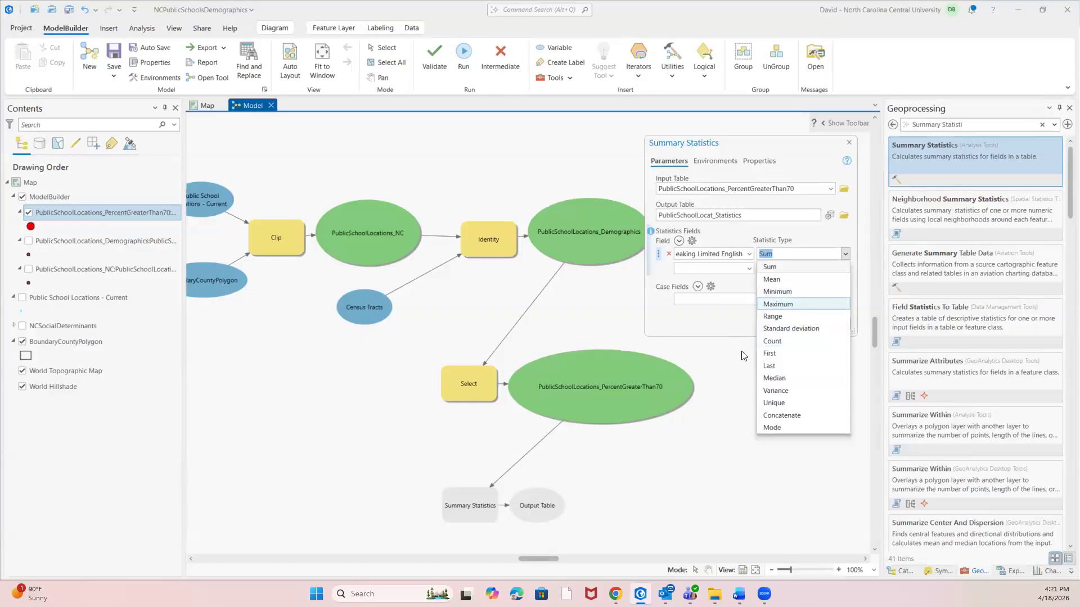
click(725, 378)
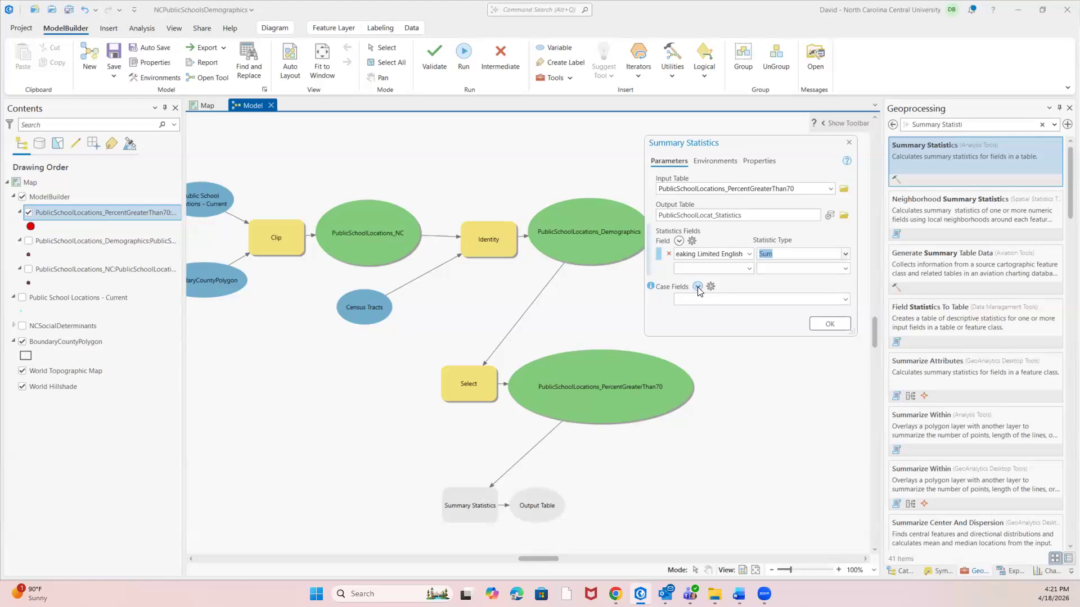
Set the Summary Statistics case field to County name.
click(844, 302)
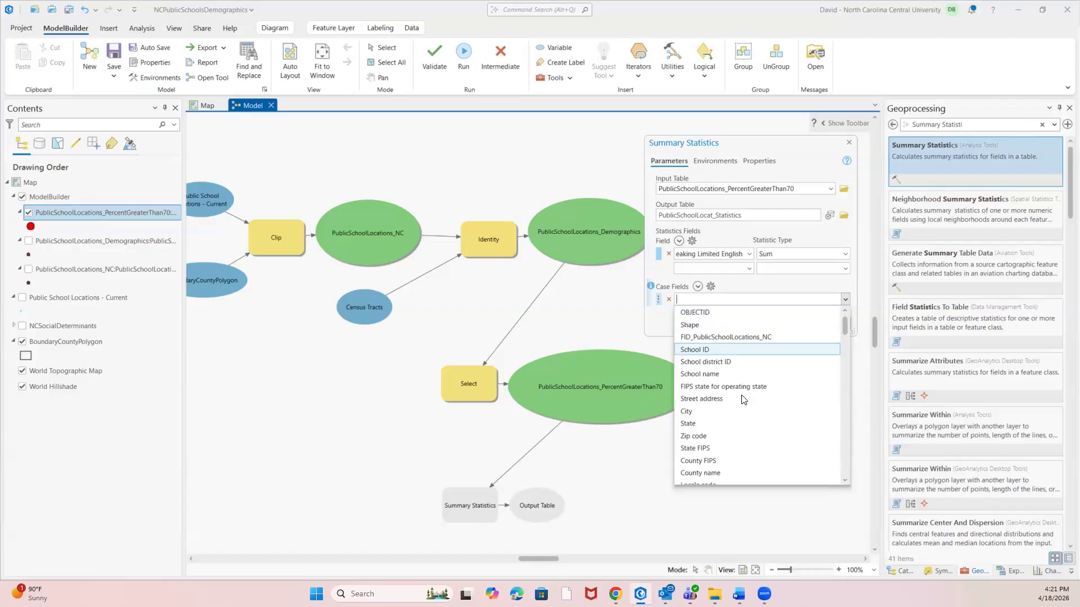
scroll(738, 403, down, 1)
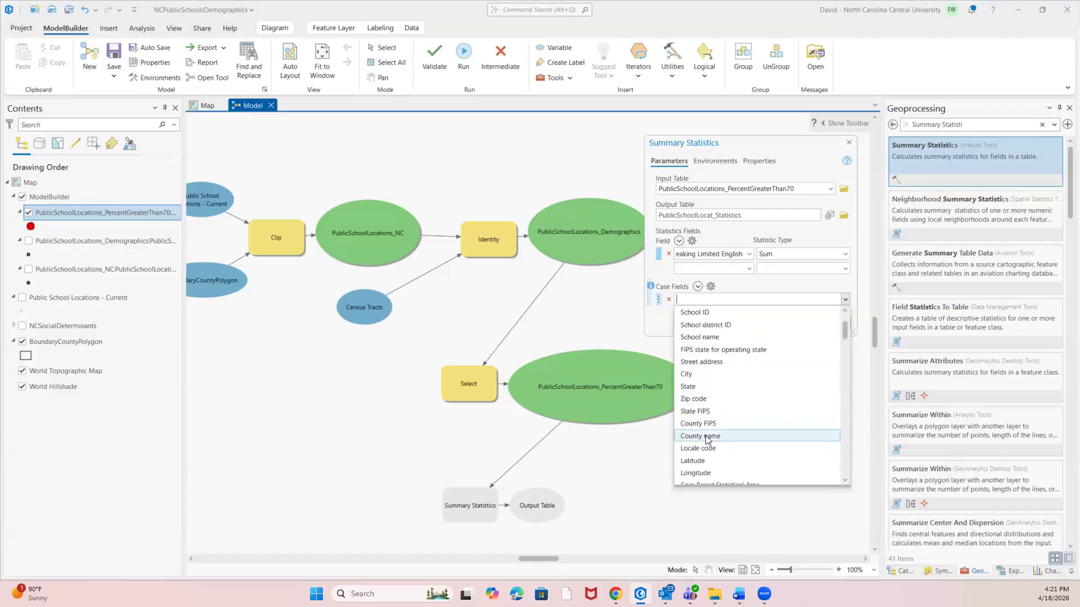
click(707, 437)
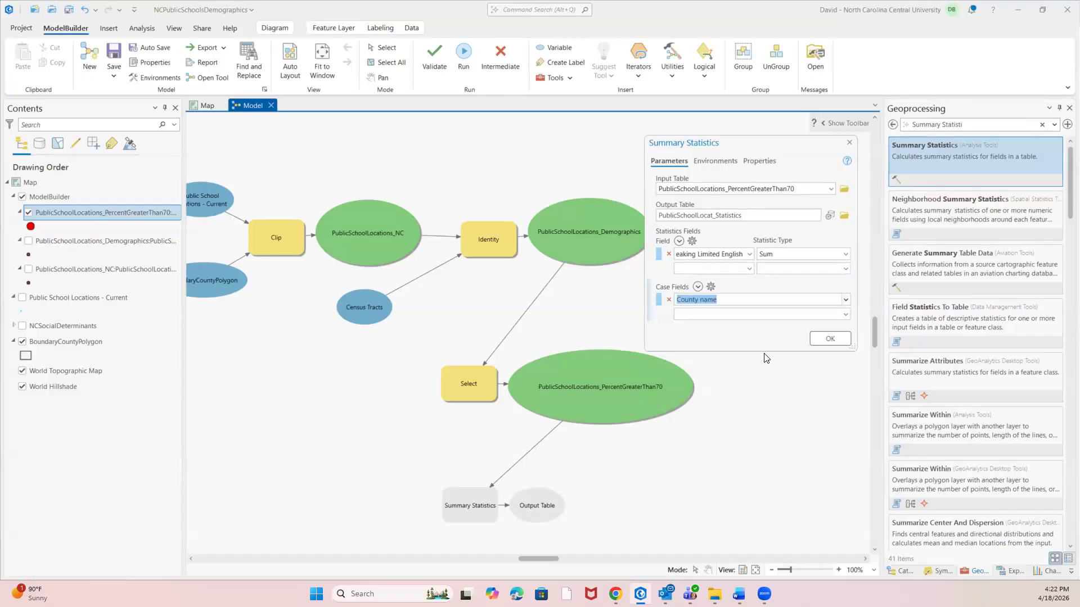
Name the Summary Statistics output table PublicSchoolLocat_LimitedEnglishByCounty and accept the tool parameters.
drag(751, 215, 760, 238)
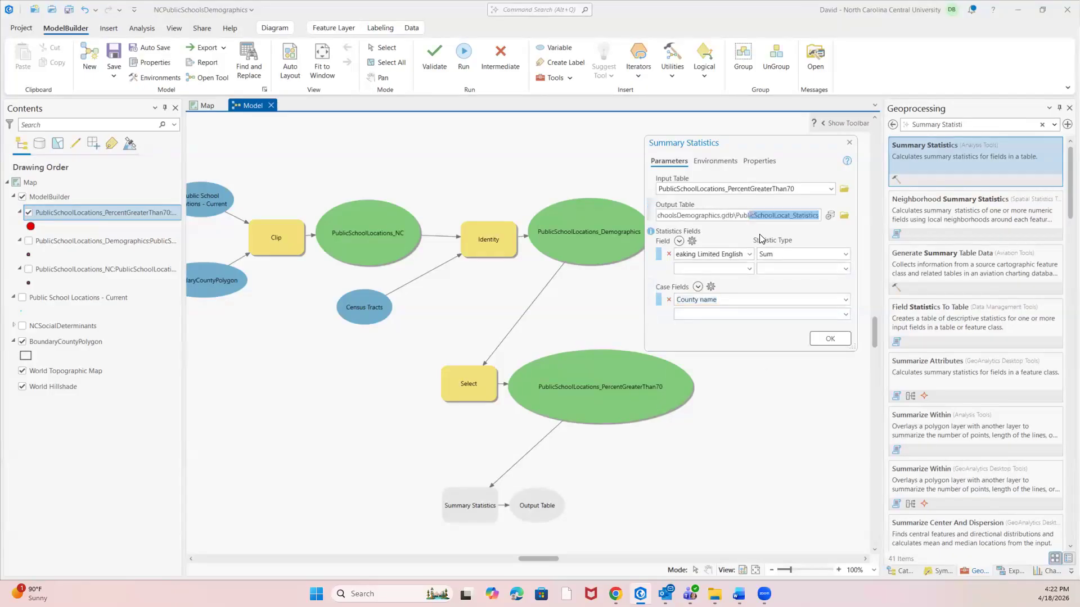
click(814, 215)
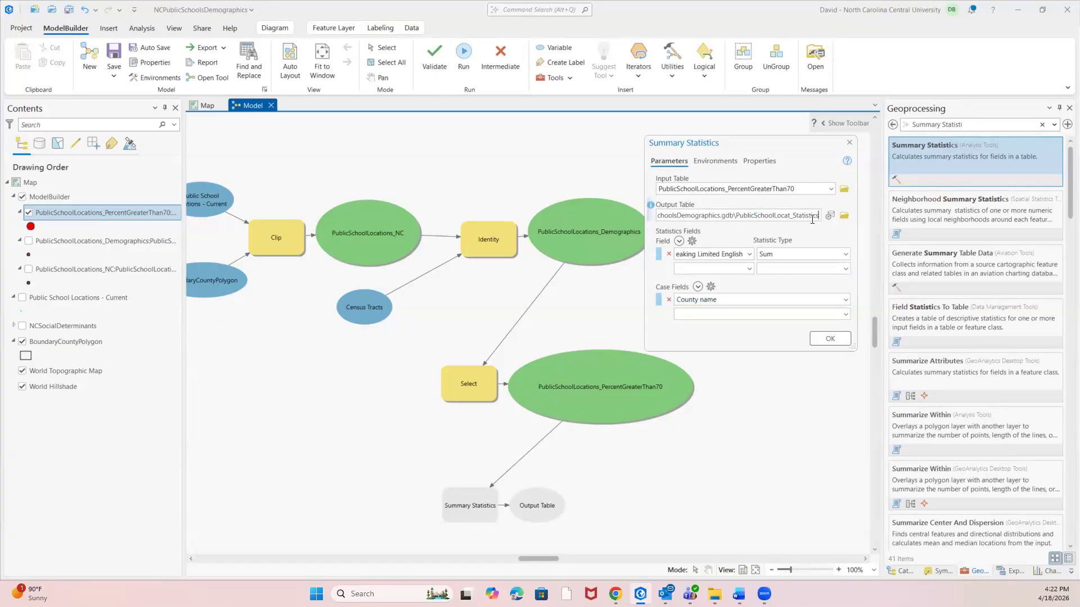
key(BackSpace)
key(BackSpace)
key(BackSpace)
key(BackSpace)
key(BackSpace)
key(BackSpace)
key(BackSpace)
key(BackSpace)
key(BackSpace)
key(BackSpace)
key(BackSpace)
key(BackSpace)
text(_LimitedEnglishByCounty)
click(829, 339)
Validate and run the entire model, and dismiss the run report once it completes.
click(442, 52)
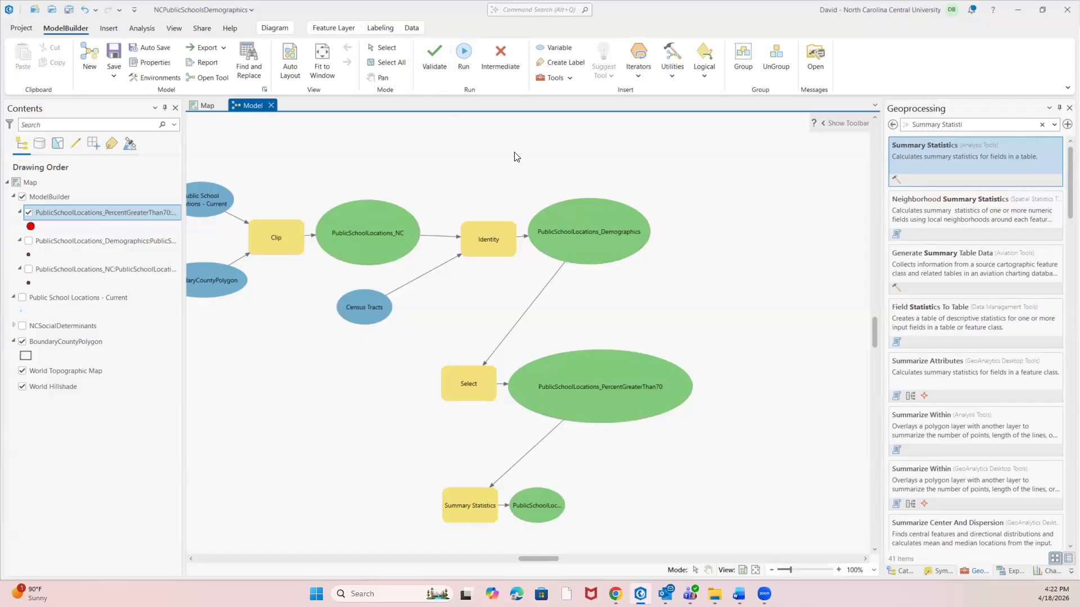
click(465, 55)
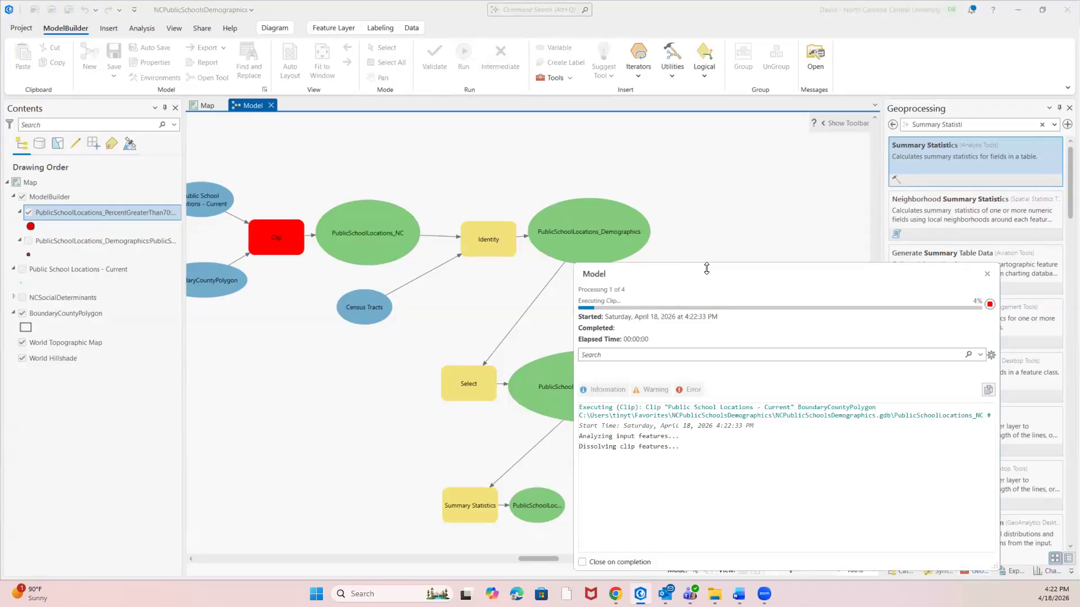
drag(706, 268, 805, 232)
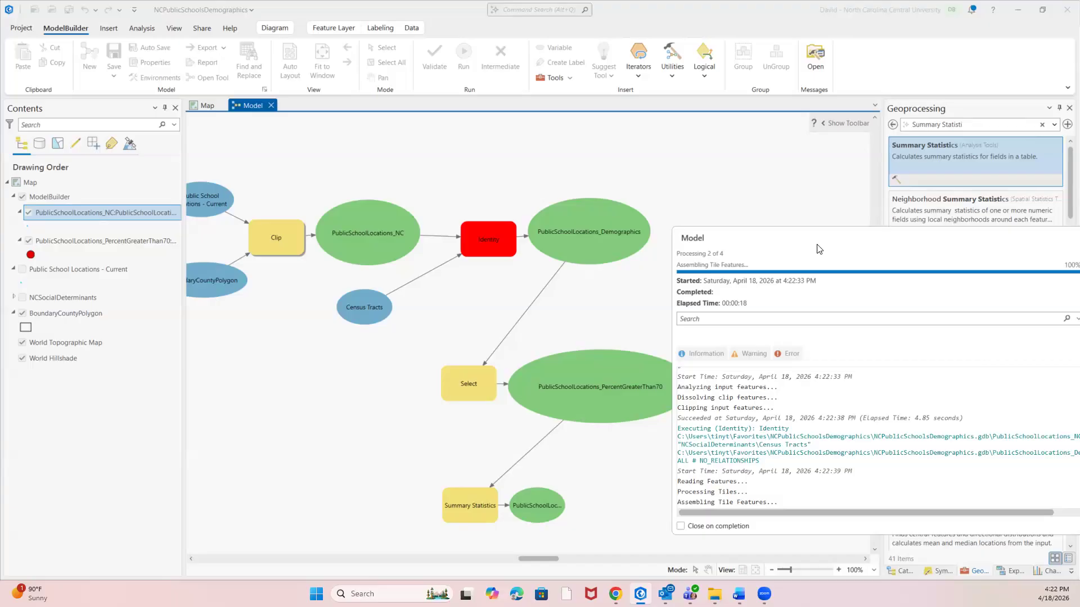
drag(815, 245, 808, 164)
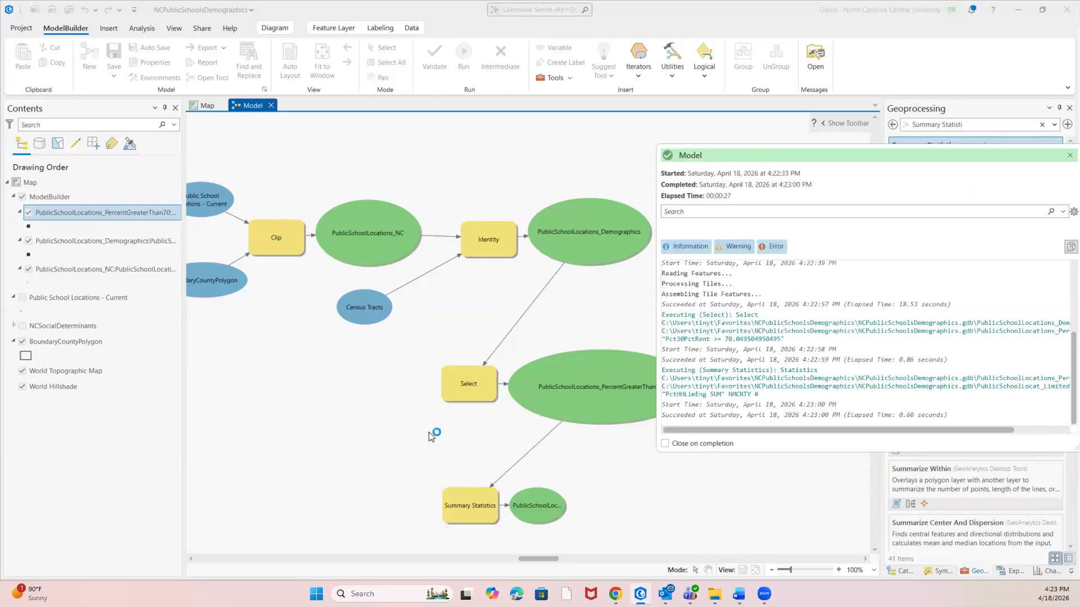
click(1013, 157)
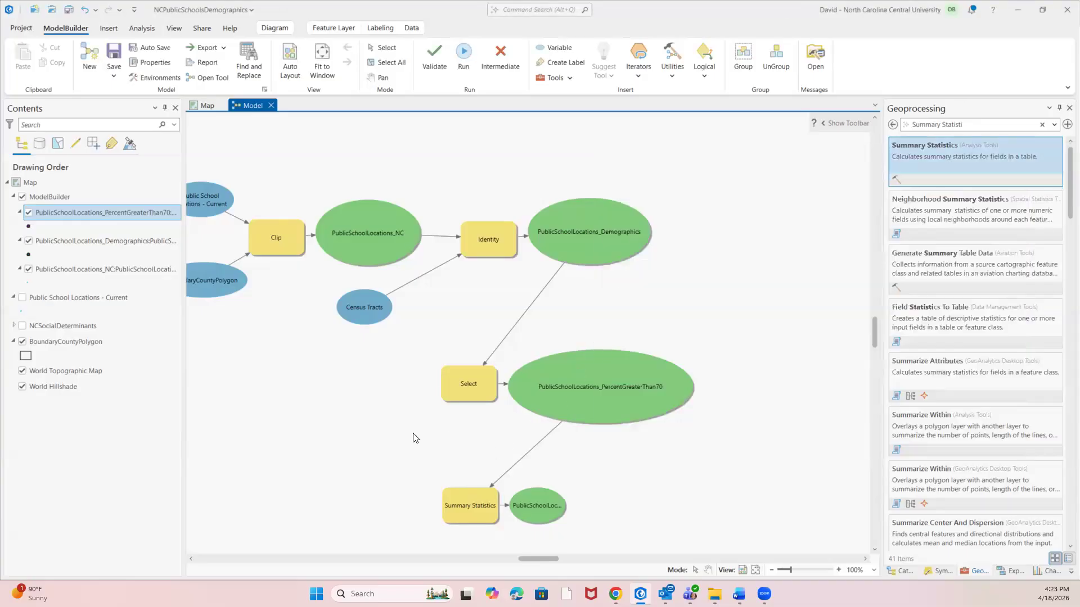
Enlarge the Summary Statistics output oval so its full name fits, and add that output table to the display.
click(539, 506)
drag(564, 506, 696, 505)
drag(603, 488, 602, 469)
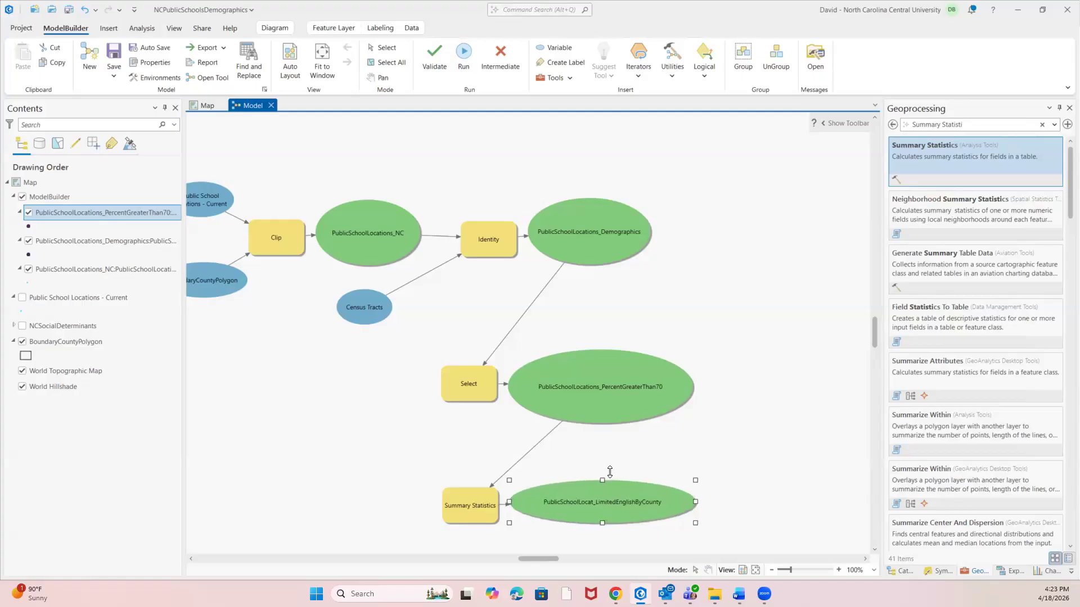
right_click(600, 496)
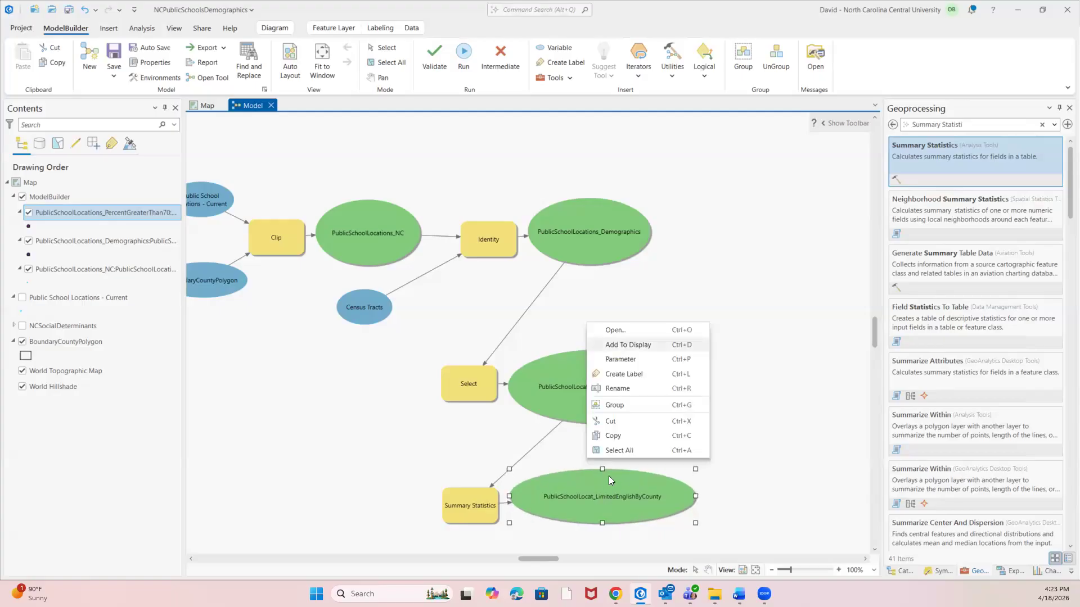
click(624, 345)
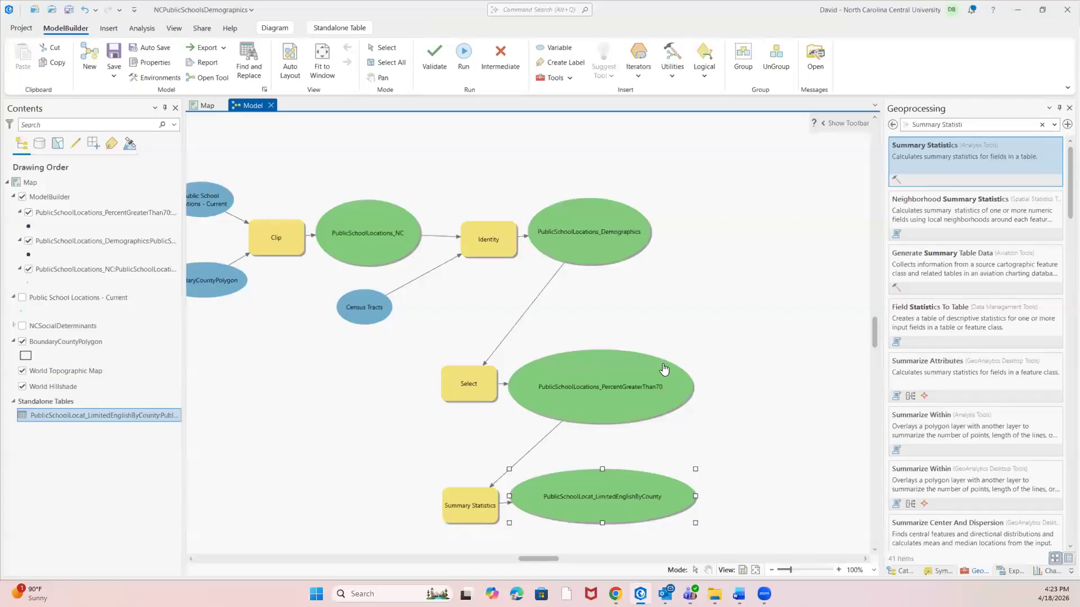
Switch to the map and symbolize the PublicSchoolLocations_PercentGreaterThan70 layer with the Circle 3 point symbol.
click(207, 106)
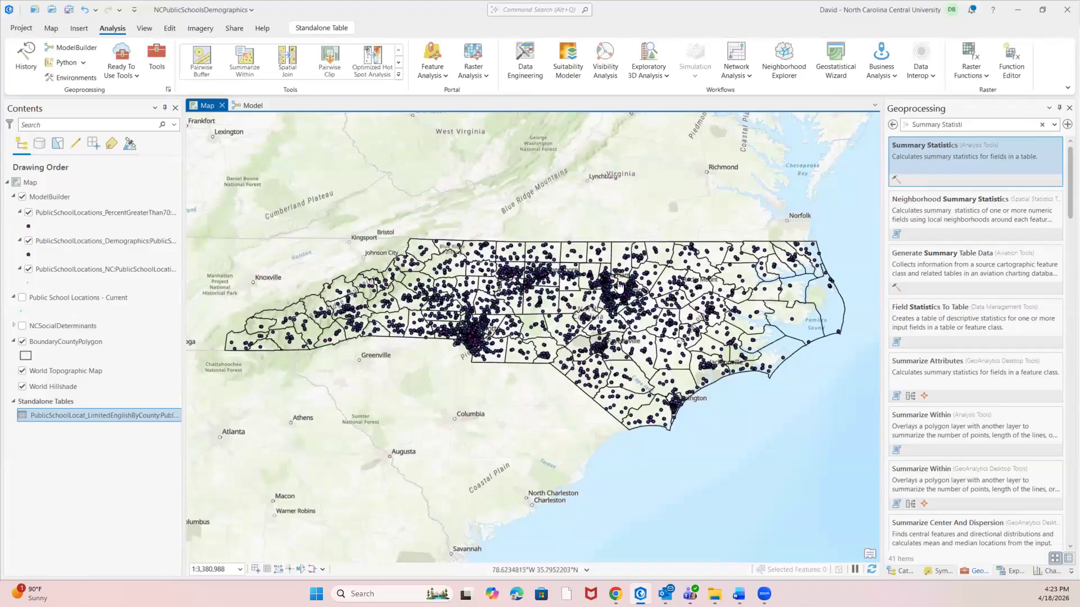
right_click(64, 214)
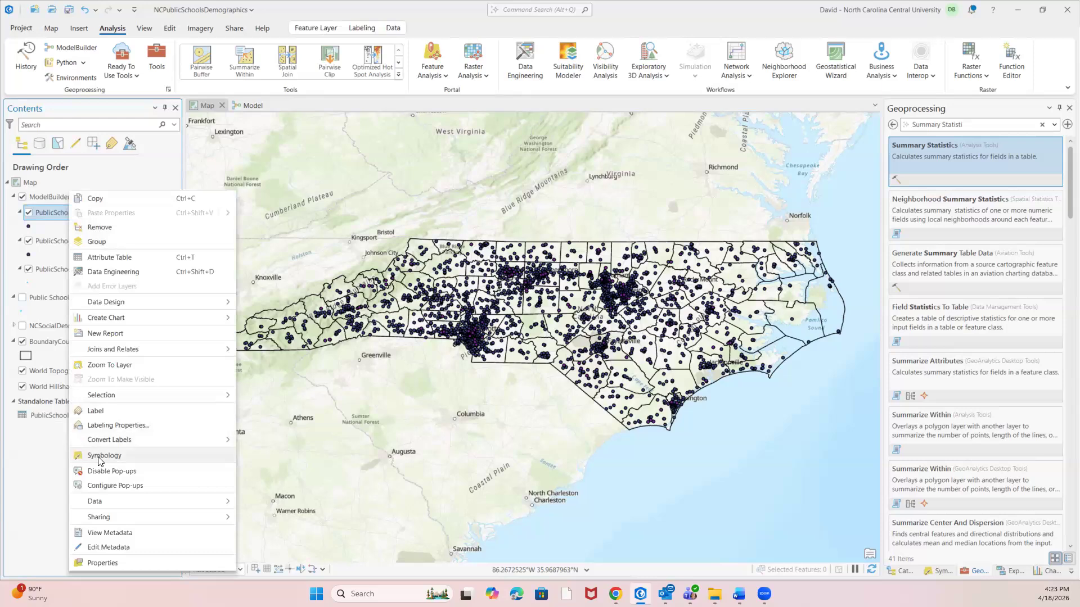
click(99, 457)
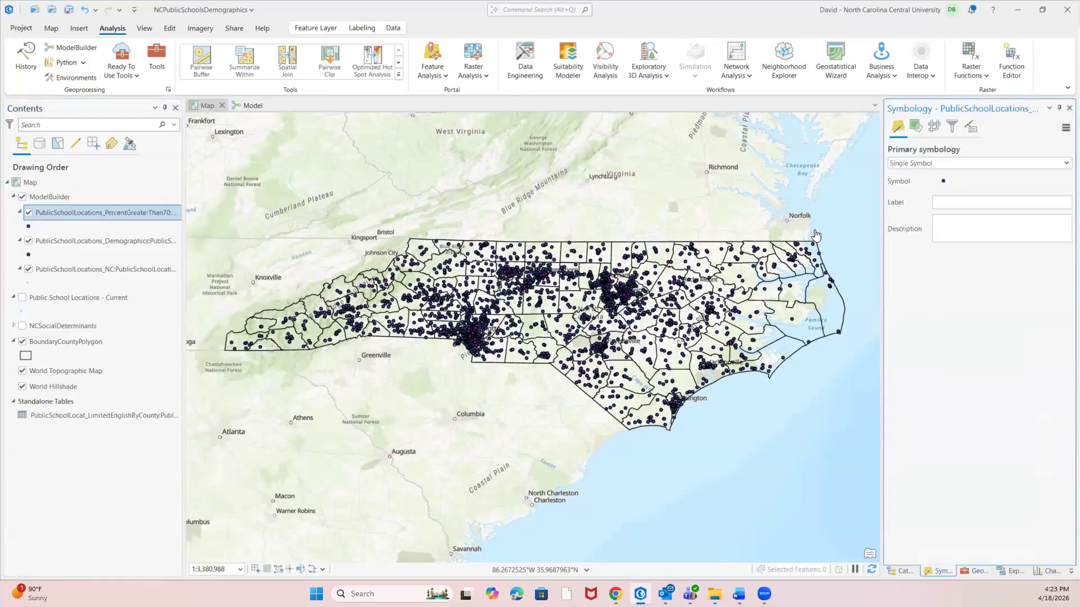
click(944, 184)
click(1030, 215)
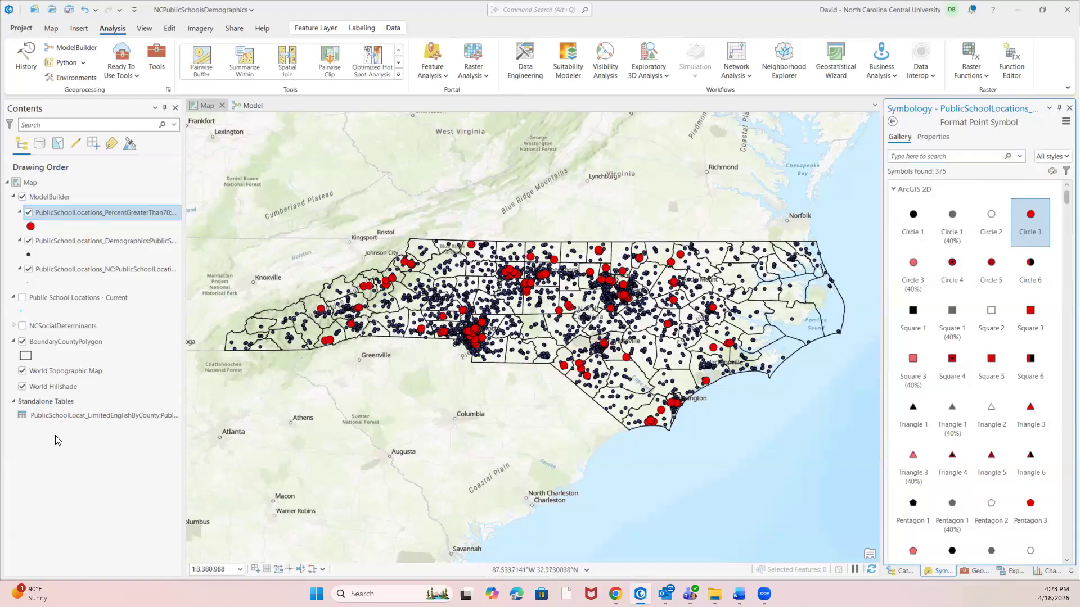
Open the PublicSchoolLocat_LimitedEnglishByCounty table and sort it by FREQUENCY in descending order.
right_click(67, 416)
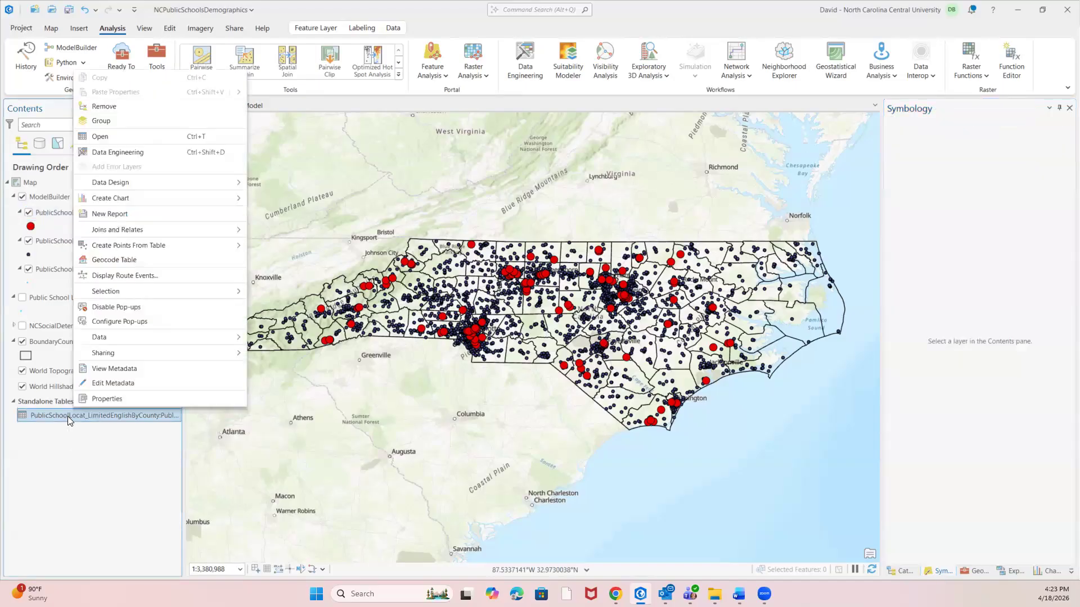
click(102, 139)
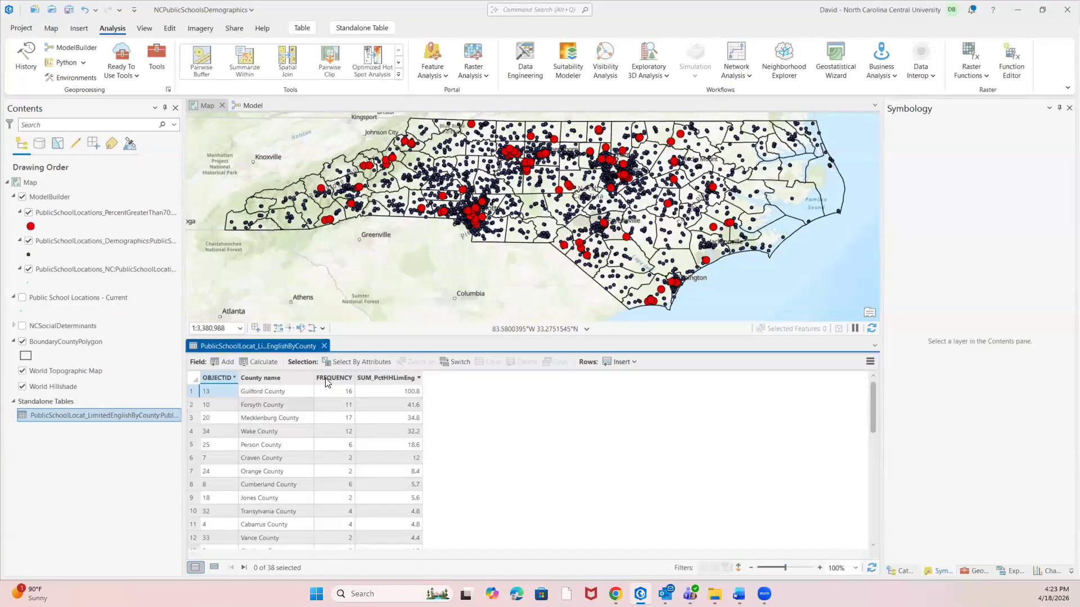
mouse_move(326, 383)
right_click(329, 379)
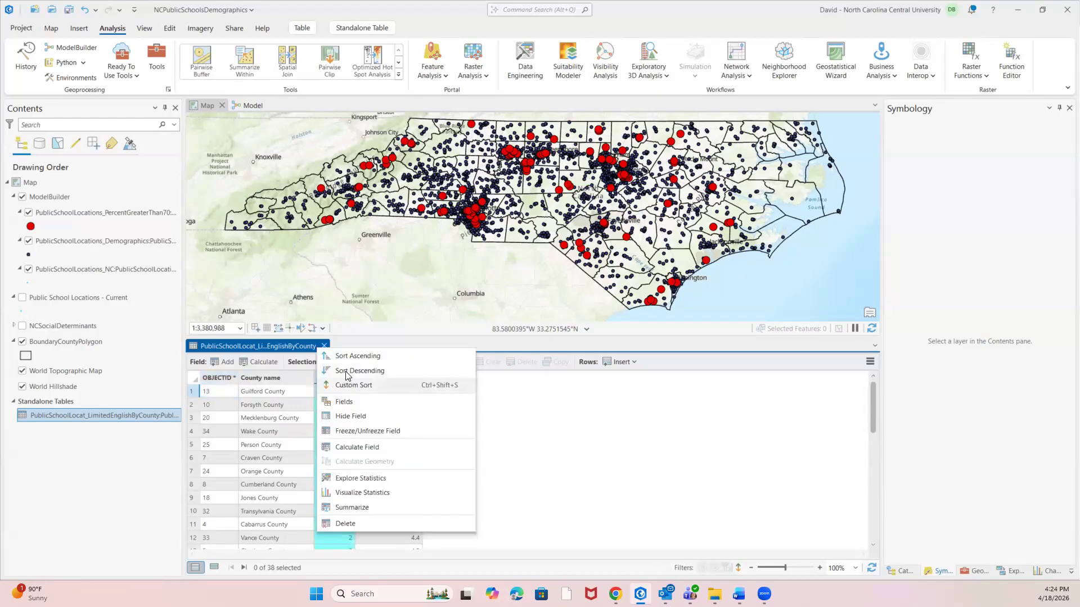
click(343, 370)
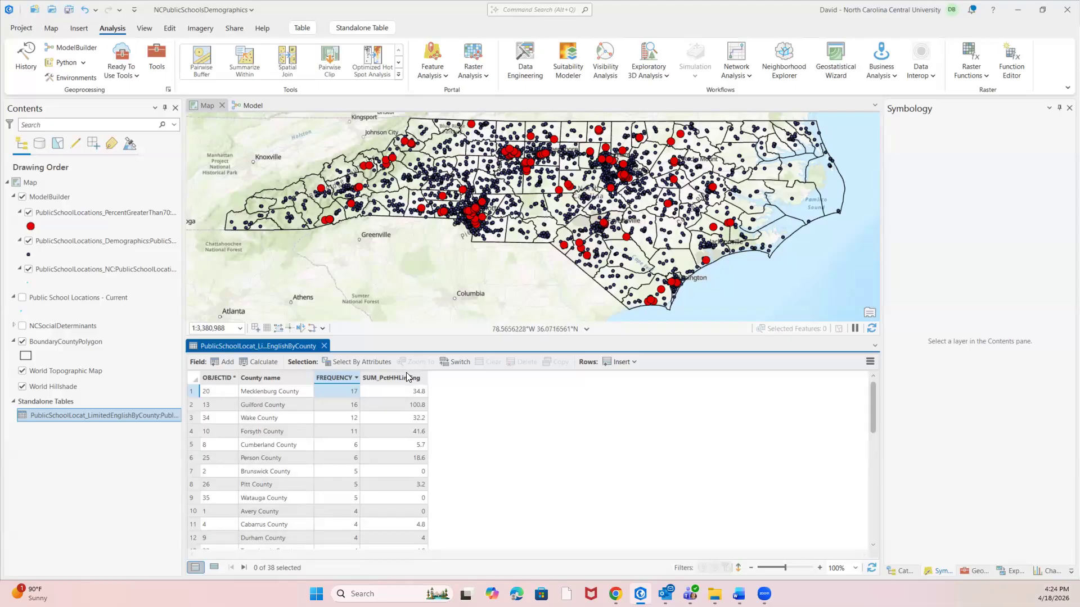
Sort the table by SUM_PctHHLimEng in descending order, review the county rows, and close the table.
click(386, 378)
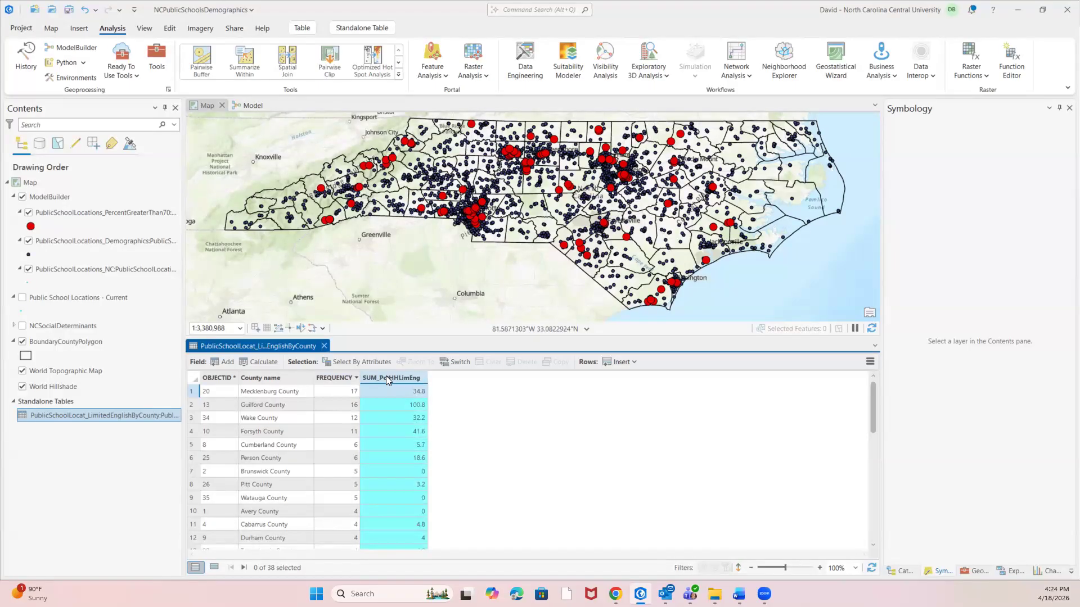
right_click(386, 377)
click(414, 399)
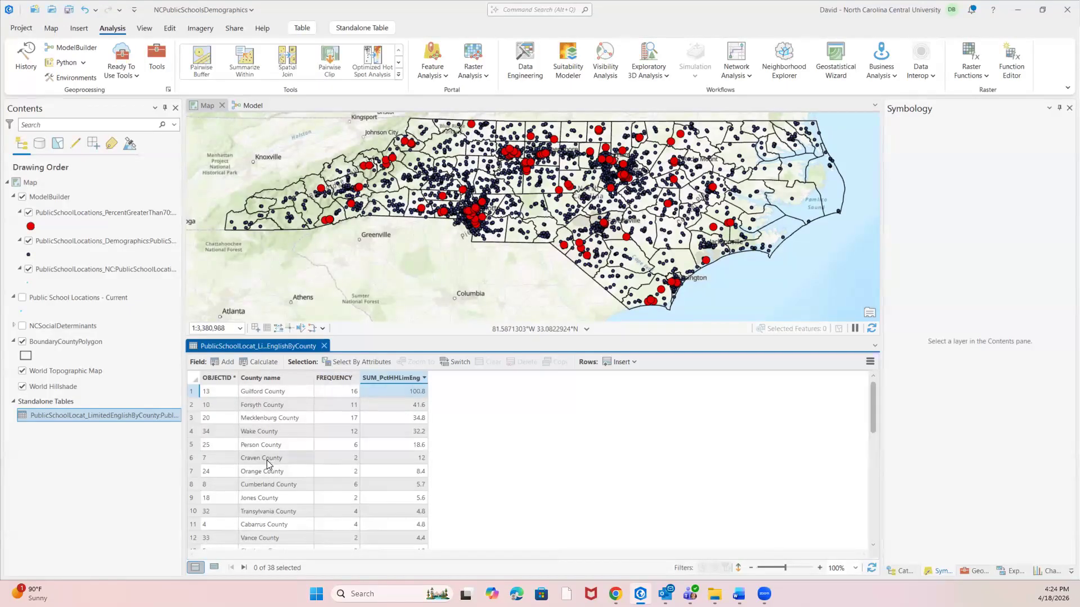
scroll(267, 462, down, 5)
scroll(267, 465, down, 4)
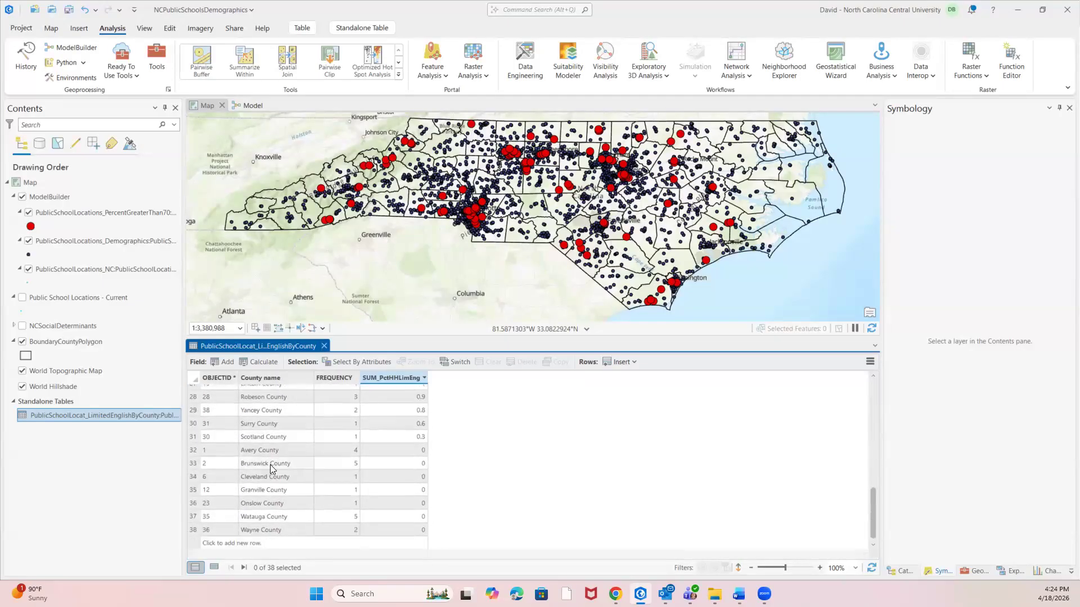
scroll(269, 464, up, 9)
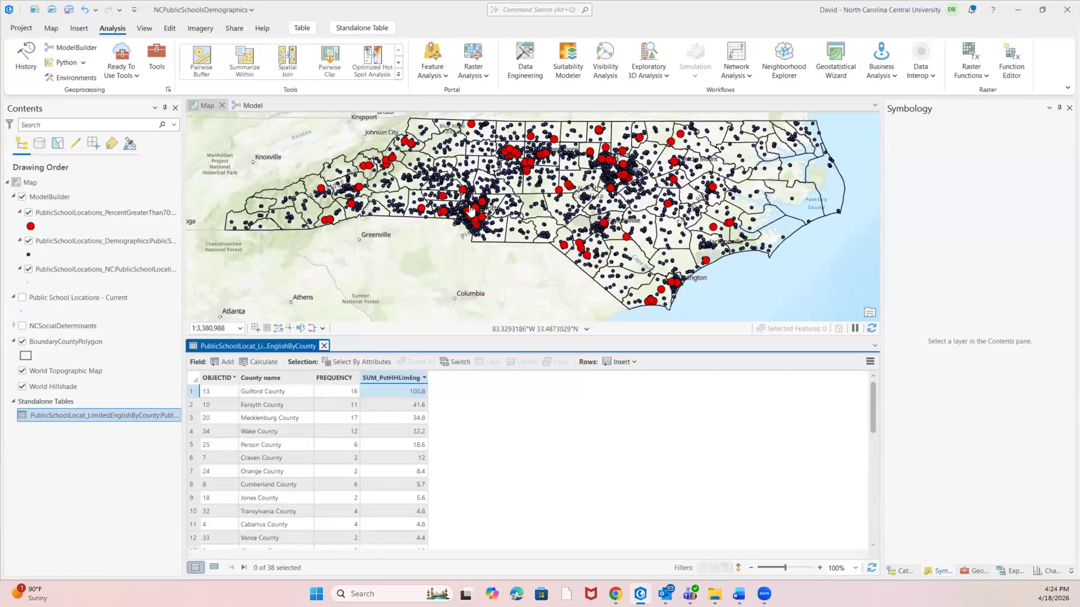
scroll(472, 209, up, 3)
scroll(516, 189, down, 3)
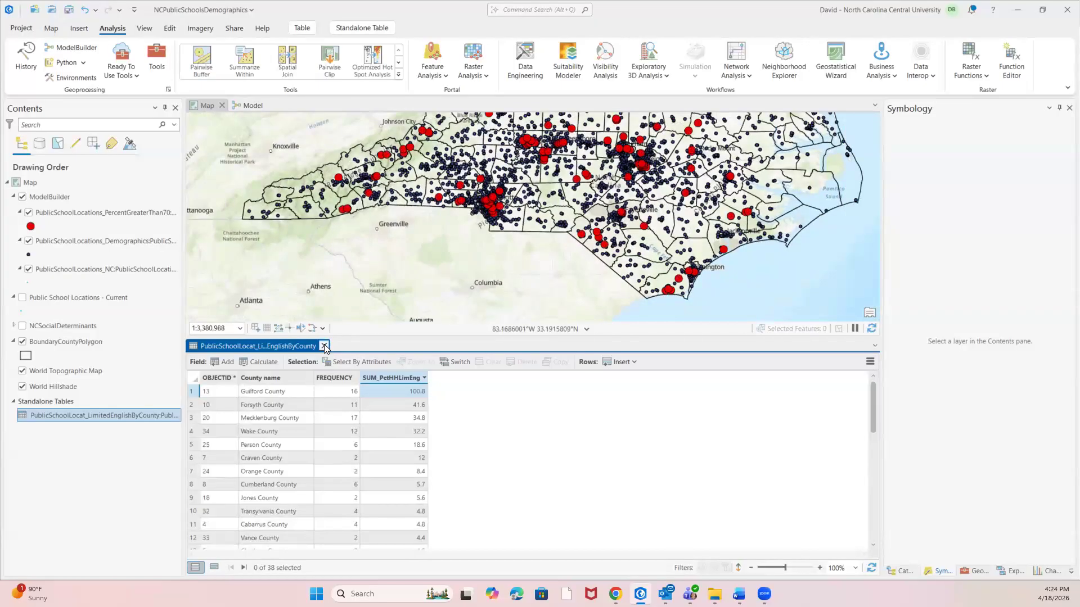
click(324, 347)
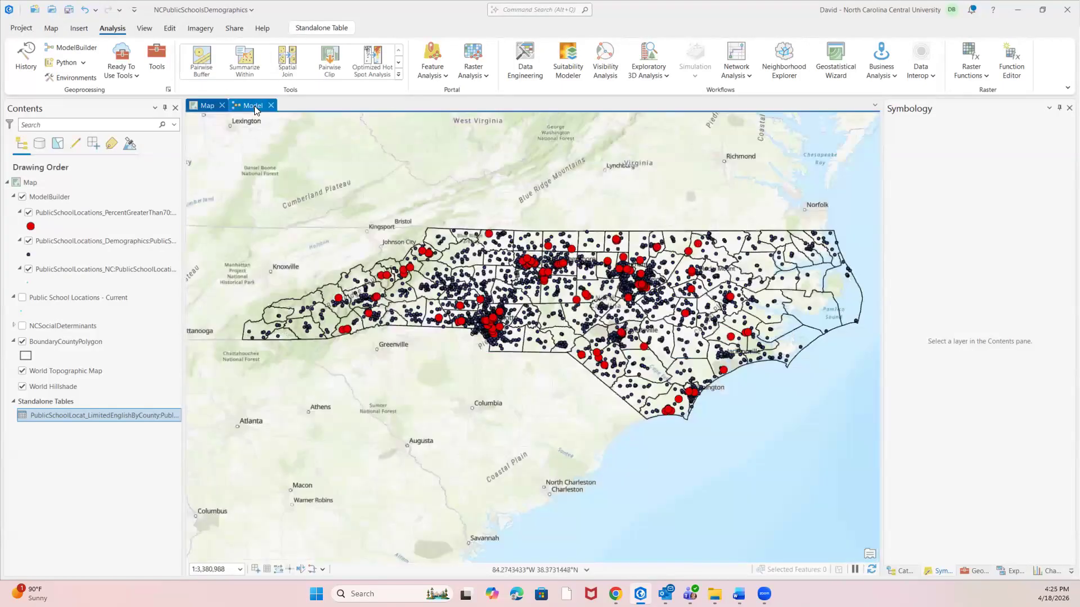
Return to the model, send it to the Python window, and look through the generated script from start to end.
click(253, 106)
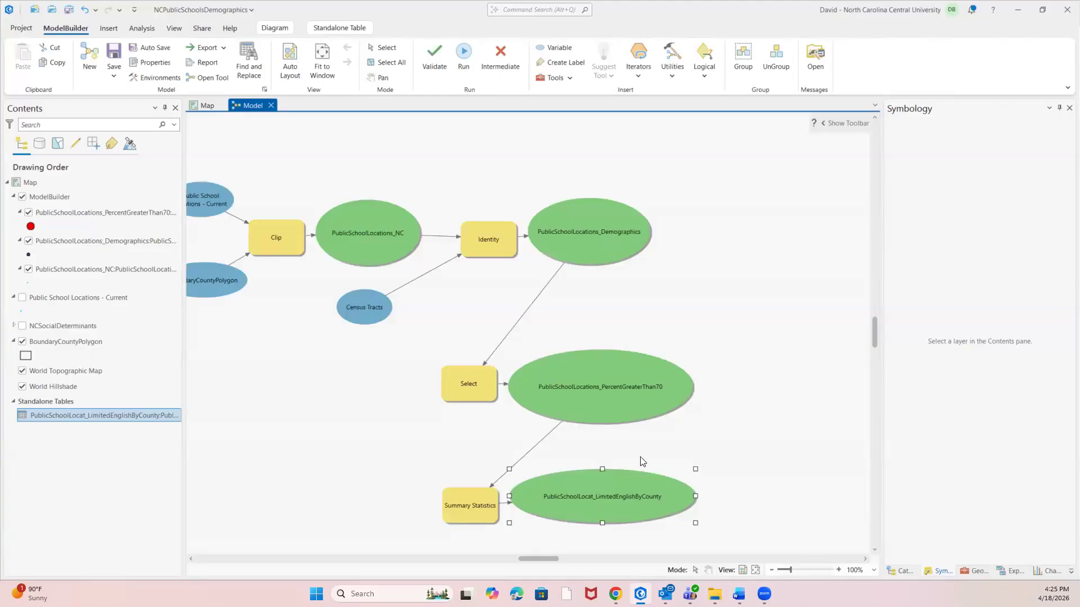
click(470, 558)
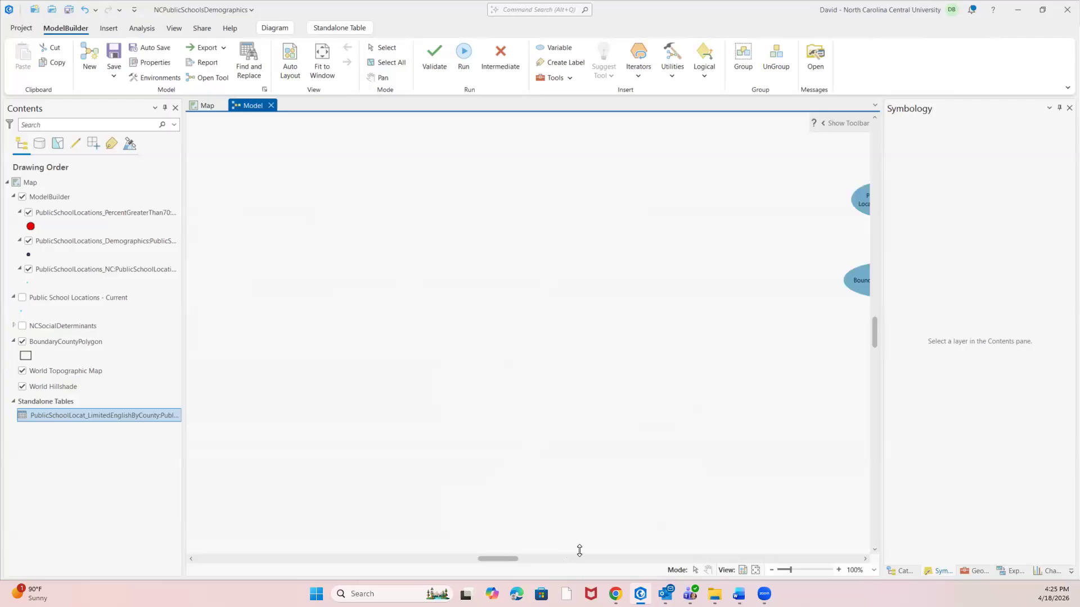
click(543, 559)
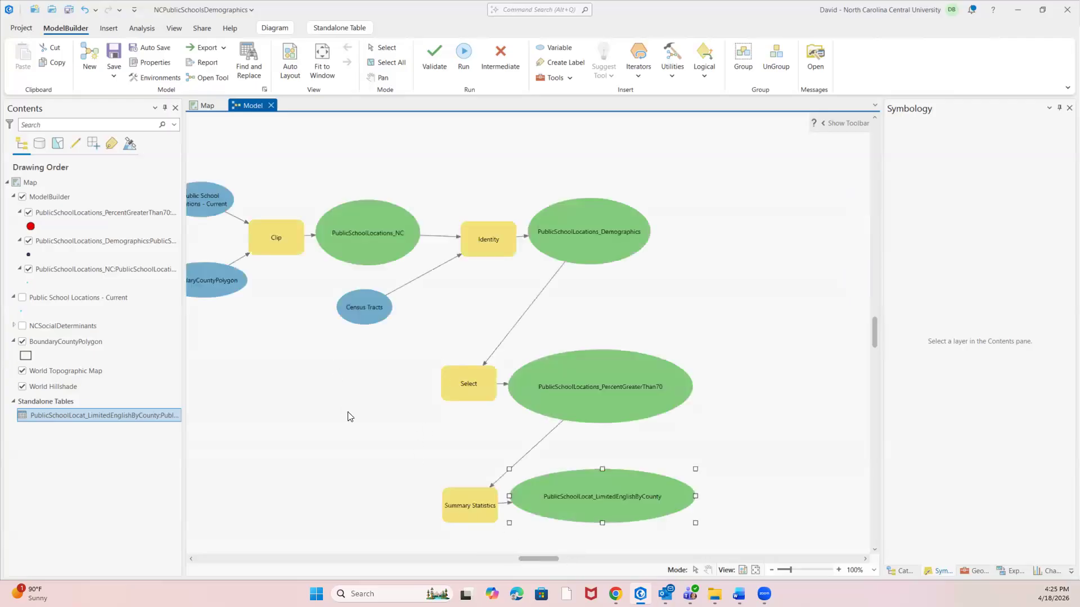
click(517, 559)
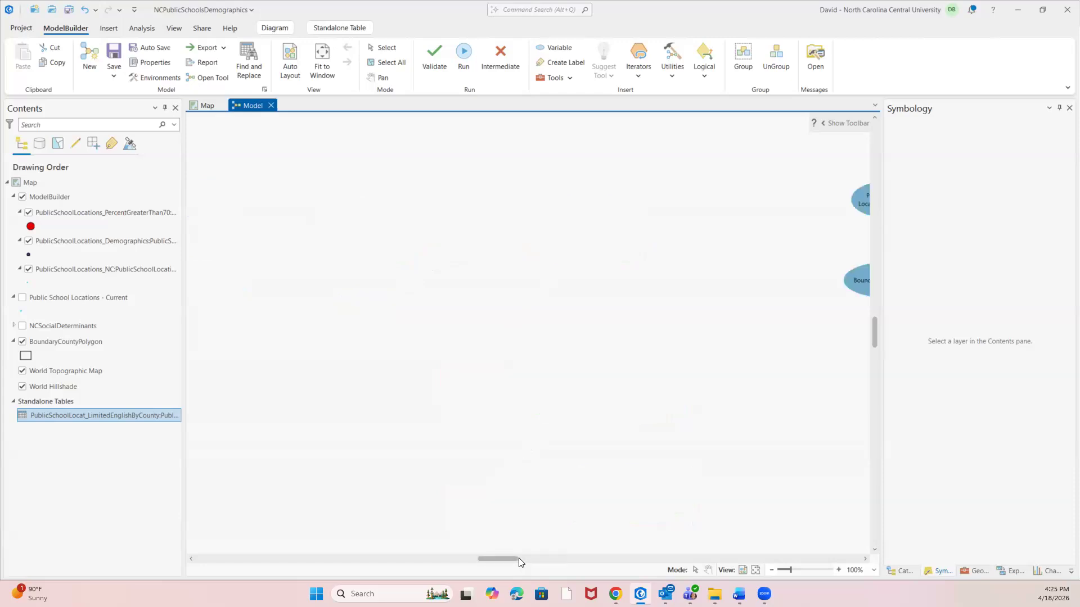
click(519, 559)
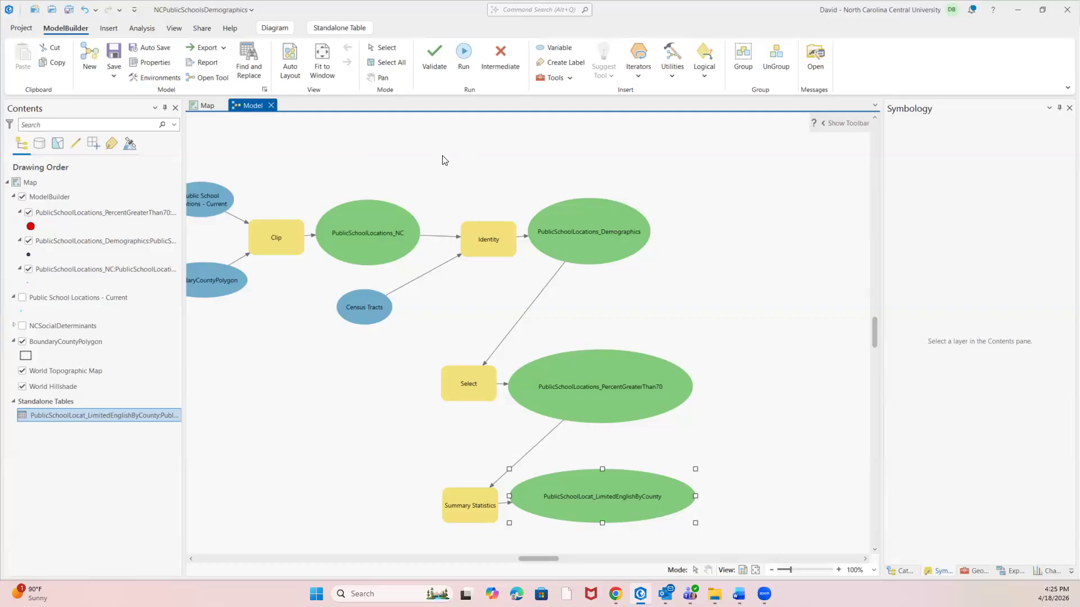
click(223, 48)
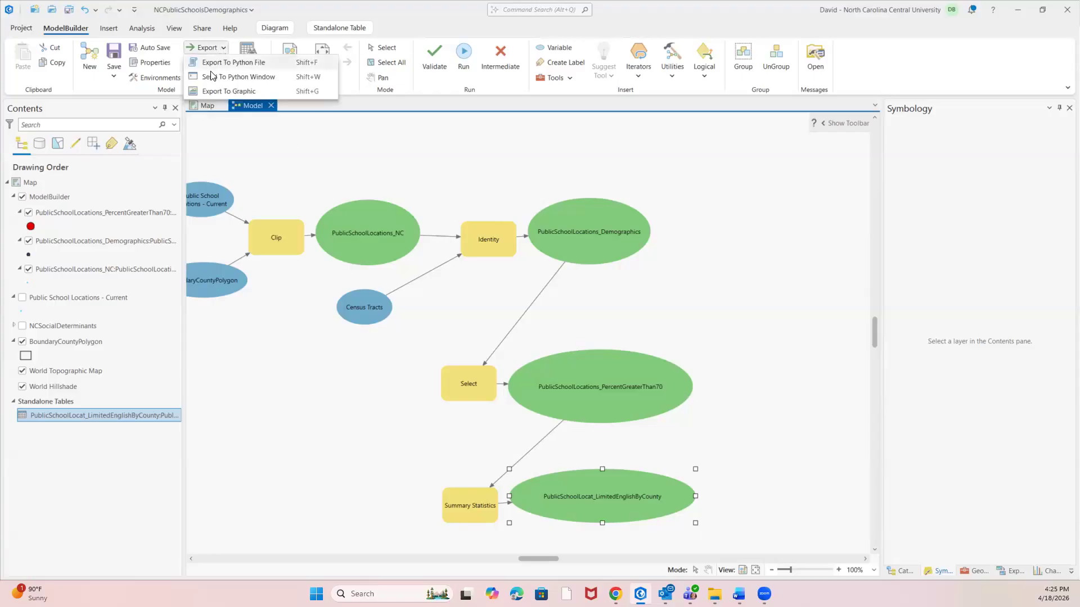
click(213, 80)
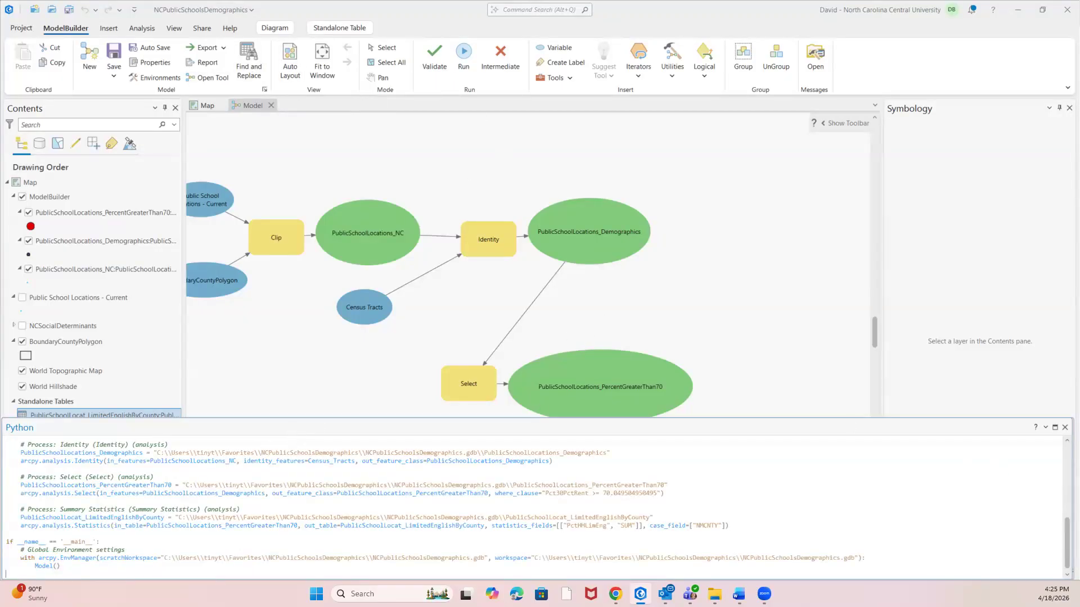
drag(1062, 540, 1063, 470)
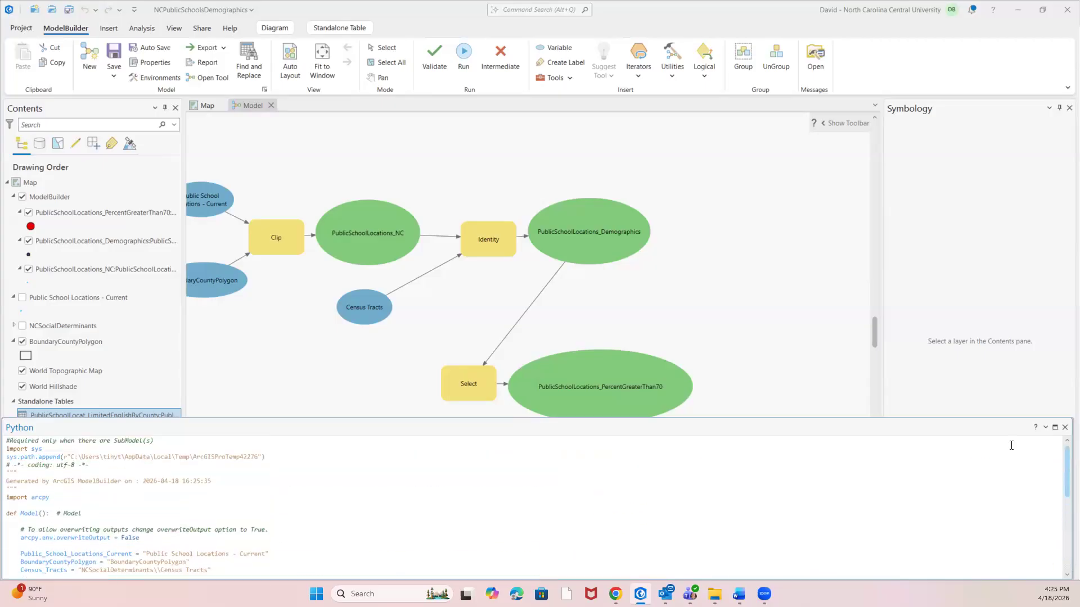
scroll(240, 477, down, 5)
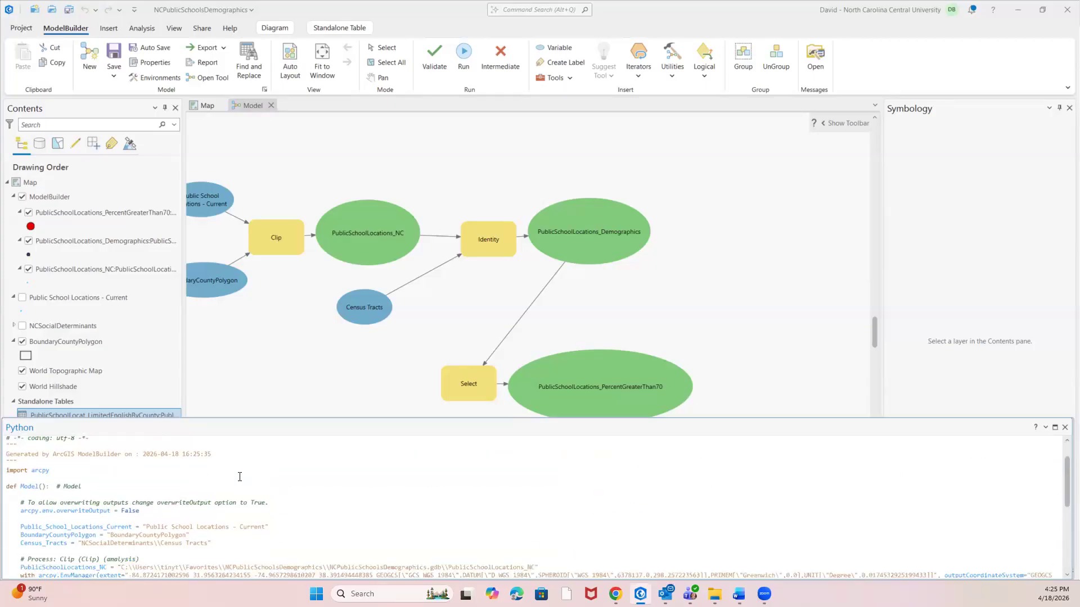
scroll(185, 478, down, 1)
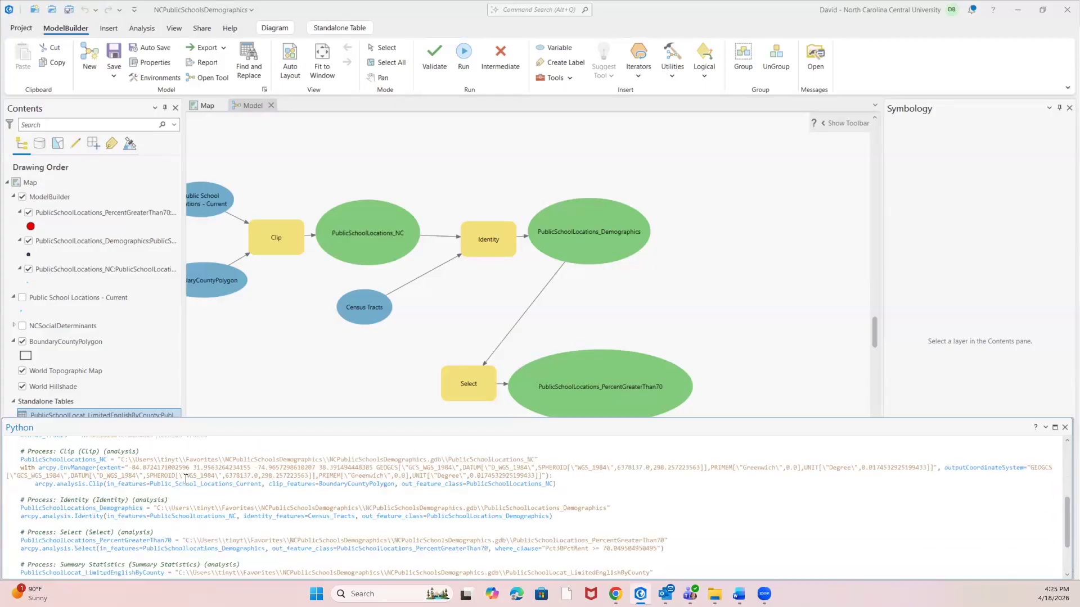
scroll(182, 479, down, 2)
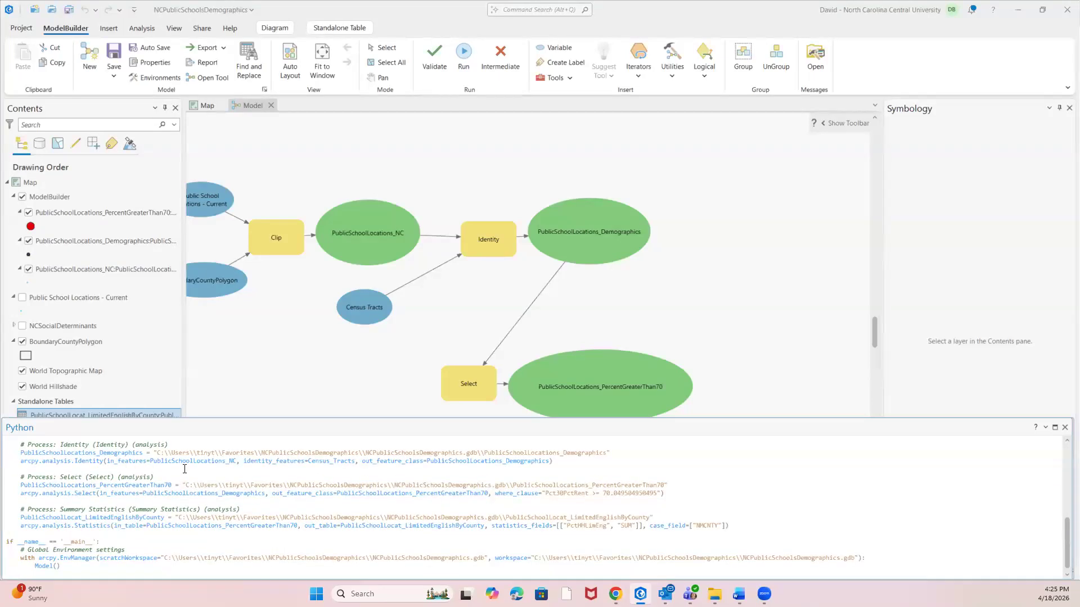
Return to the start of the generated Python script and review the model's available export options.
drag(1066, 532, 1060, 445)
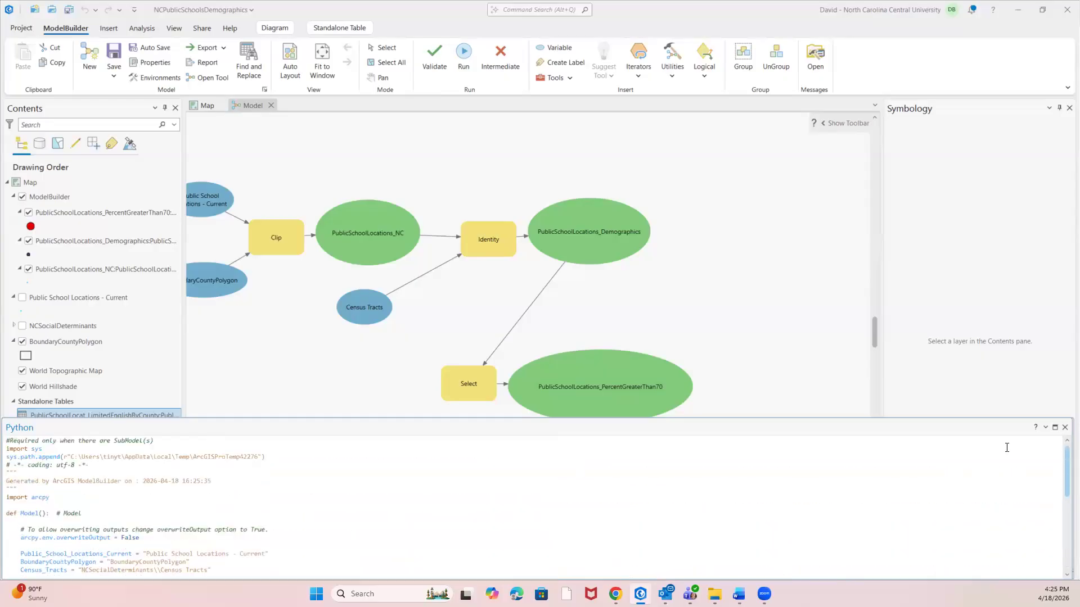
click(223, 48)
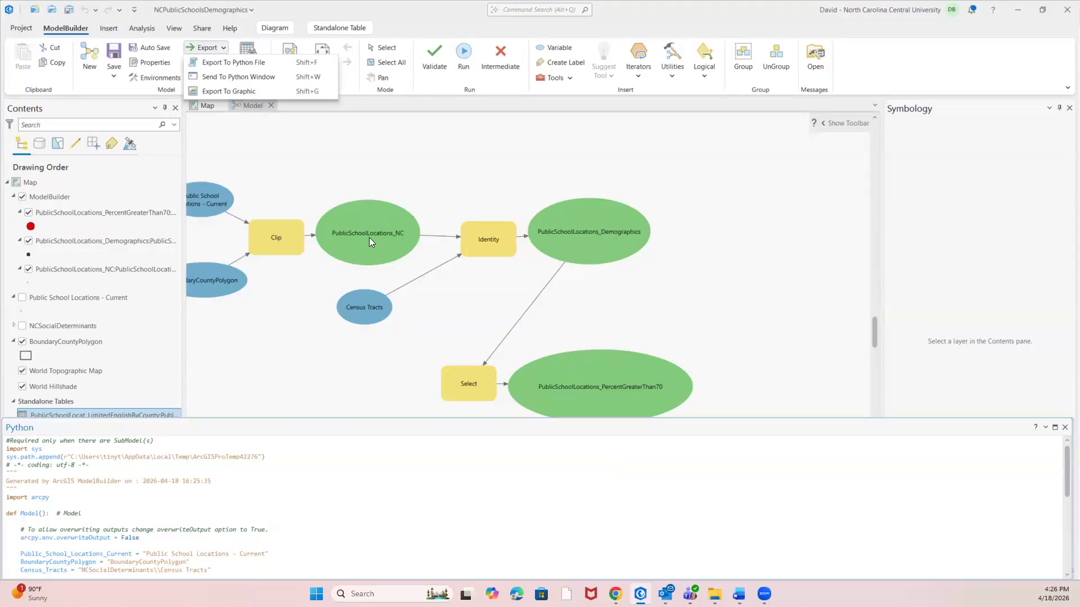
click(465, 171)
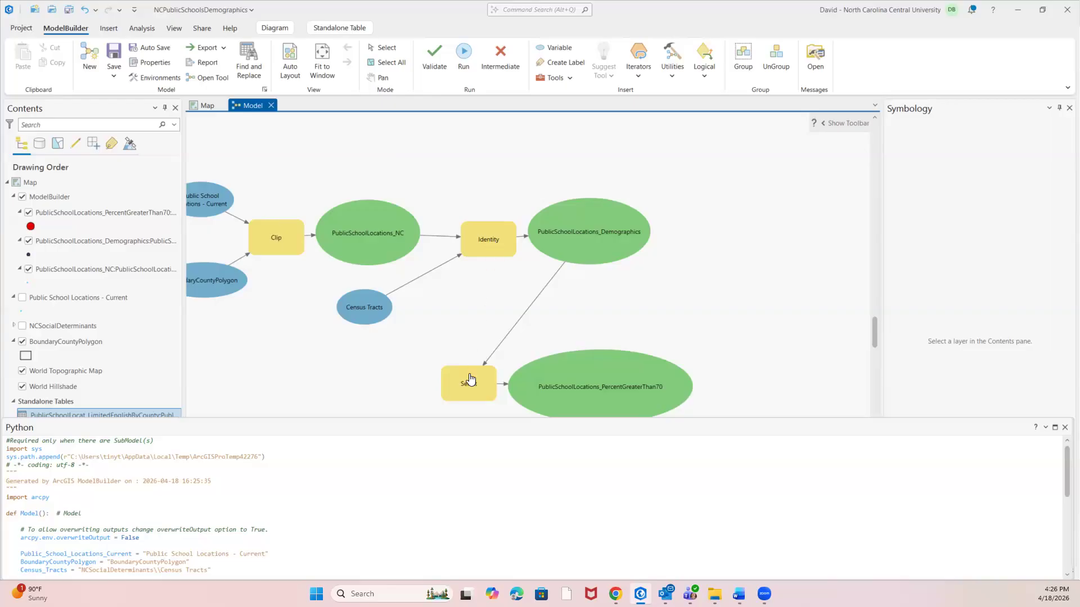
Open the model's Select tool and look through the fields available for its Where clause, keeping the current field.
scroll(471, 341, down, 3)
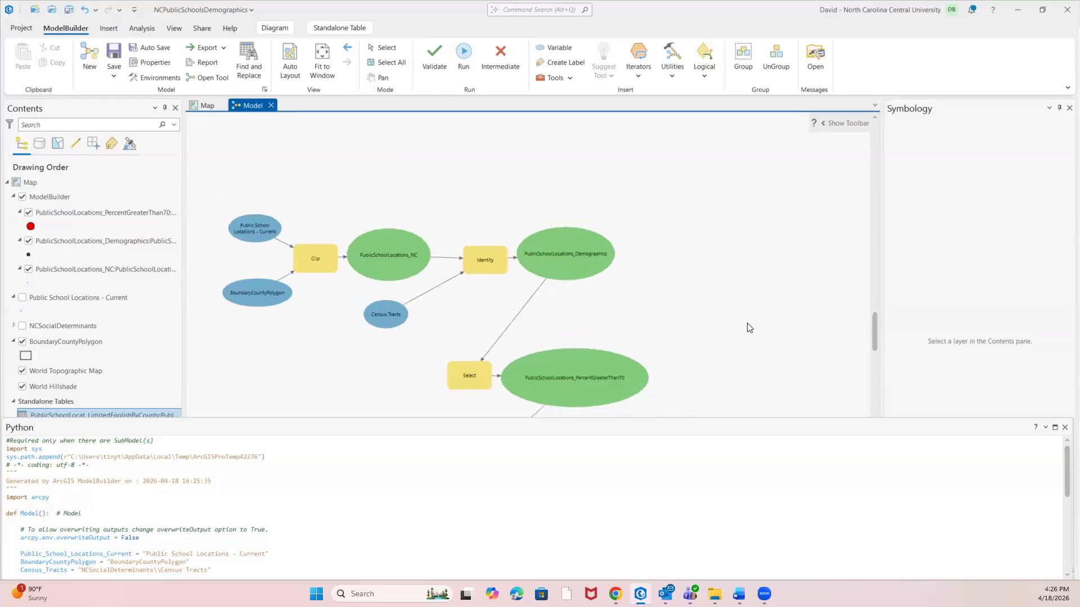
right_click(471, 374)
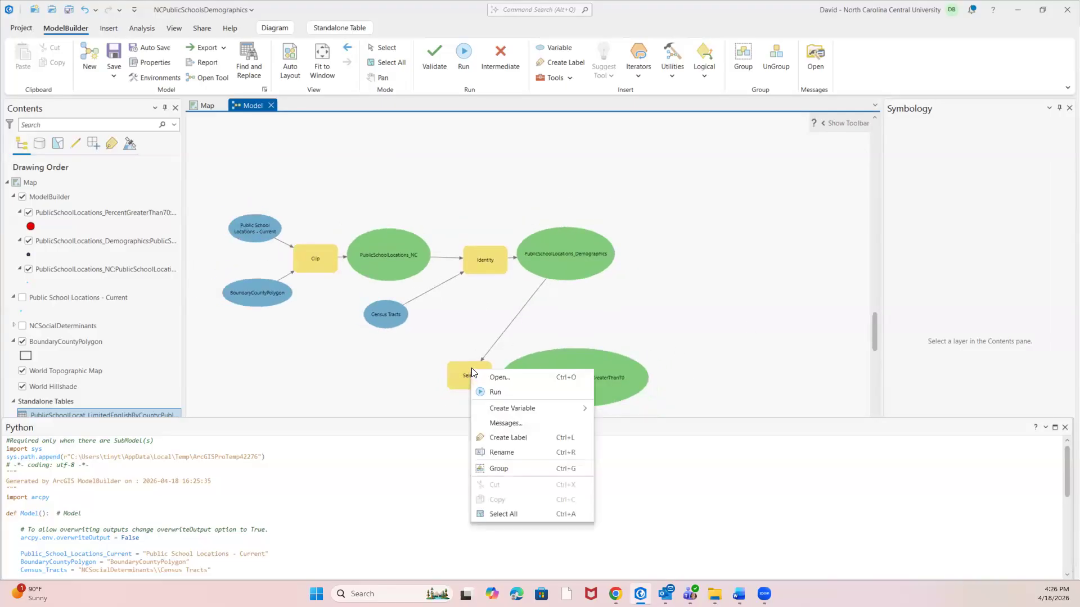
click(497, 381)
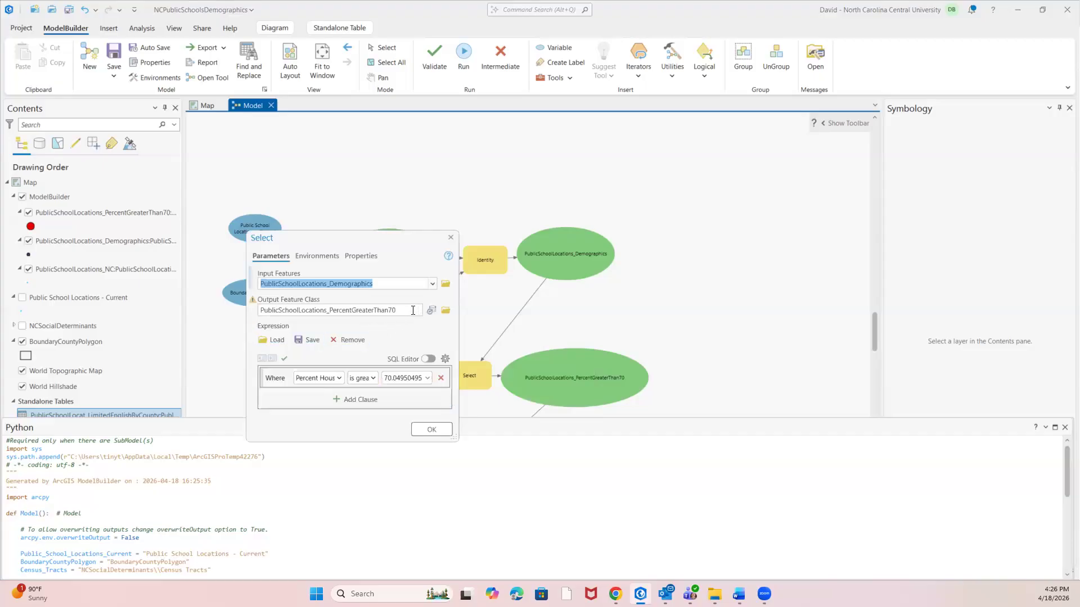
click(339, 378)
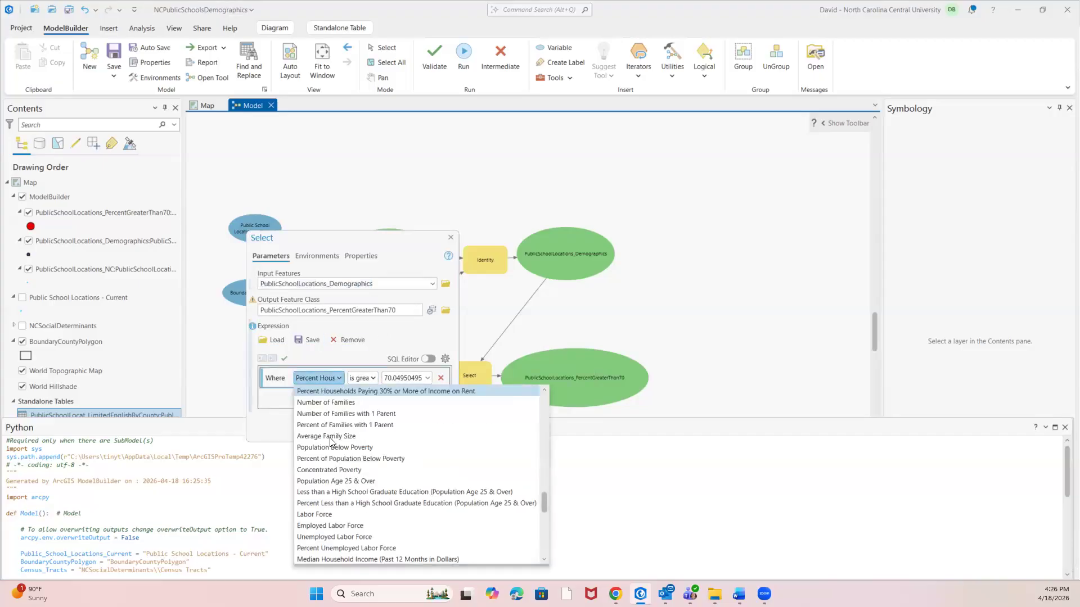
scroll(331, 443, down, 2)
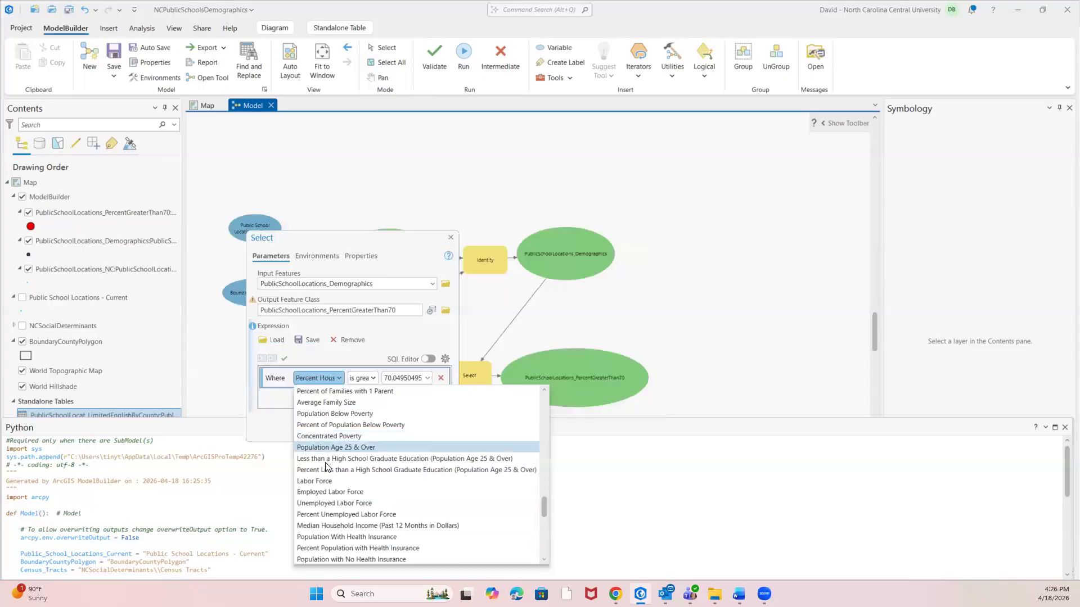
scroll(326, 454, down, 3)
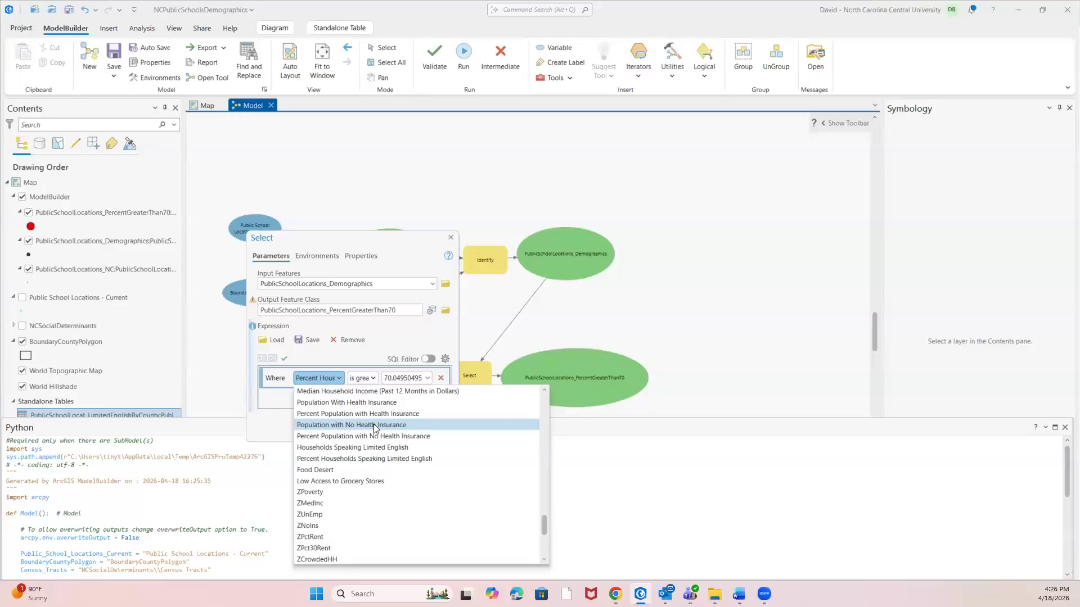
click(677, 264)
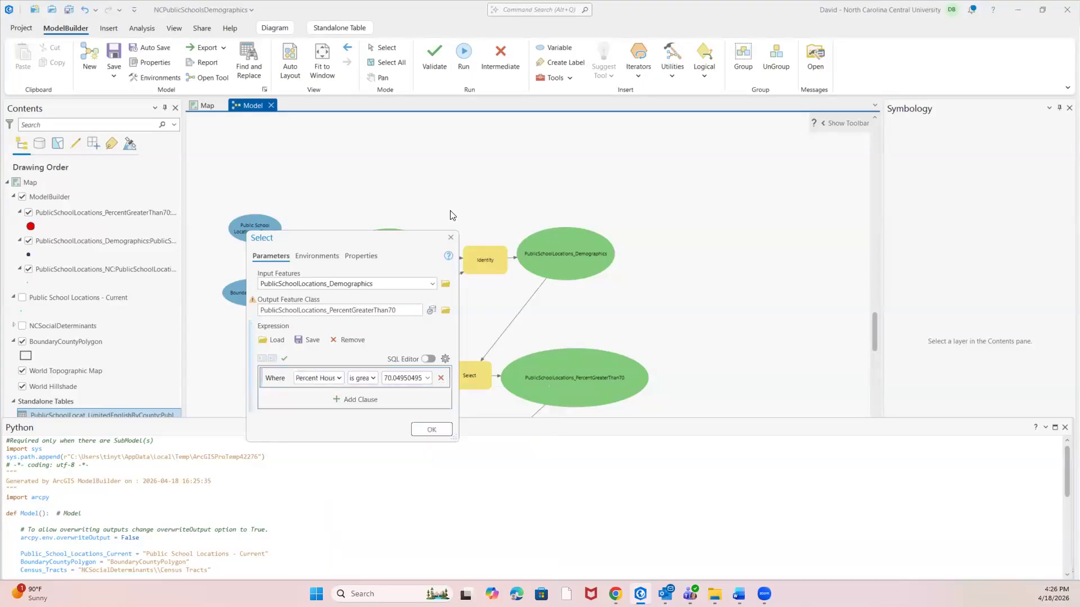